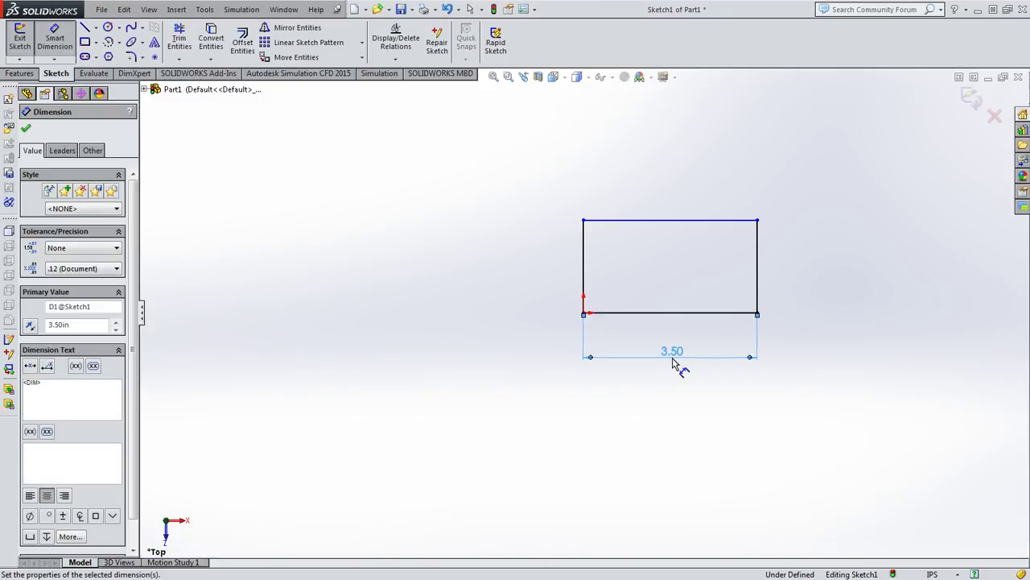
Dimension the rectangle's left side and set its height to .37+1.25+.37 in, consulting the actuator base drawing
click(583, 279)
click(553, 274)
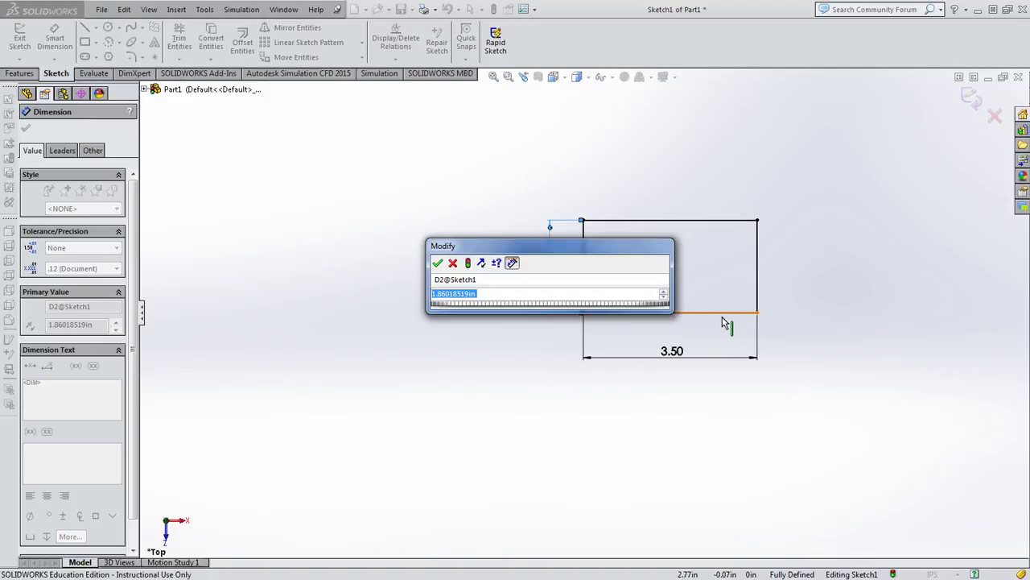
click(720, 222)
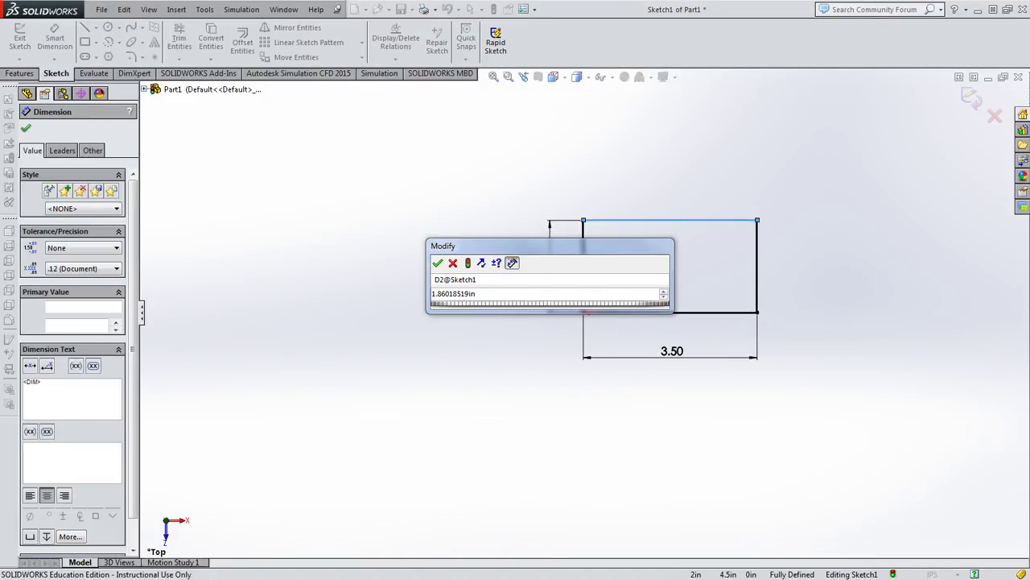
drag(483, 245, 443, 141)
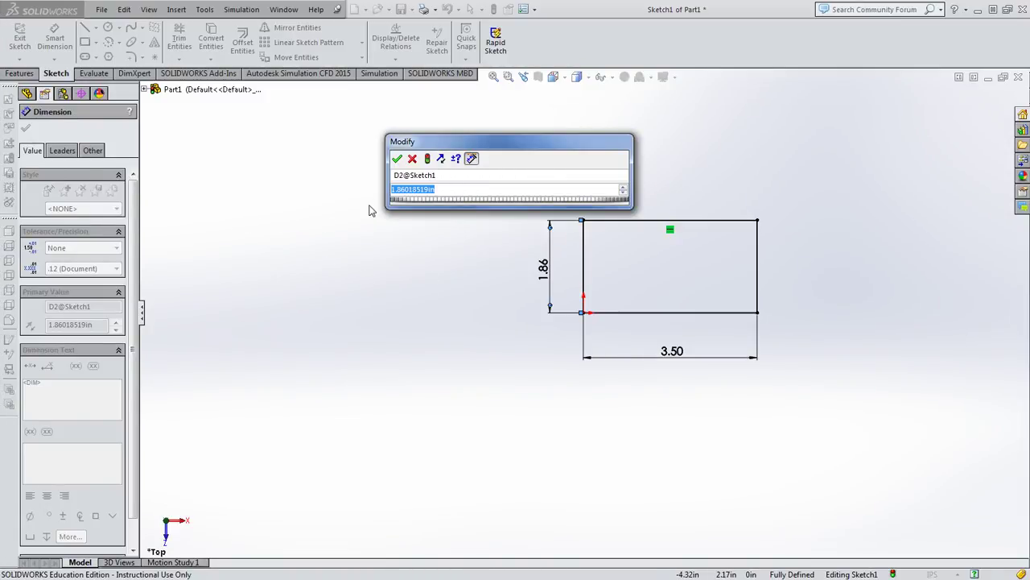
text(.37+)
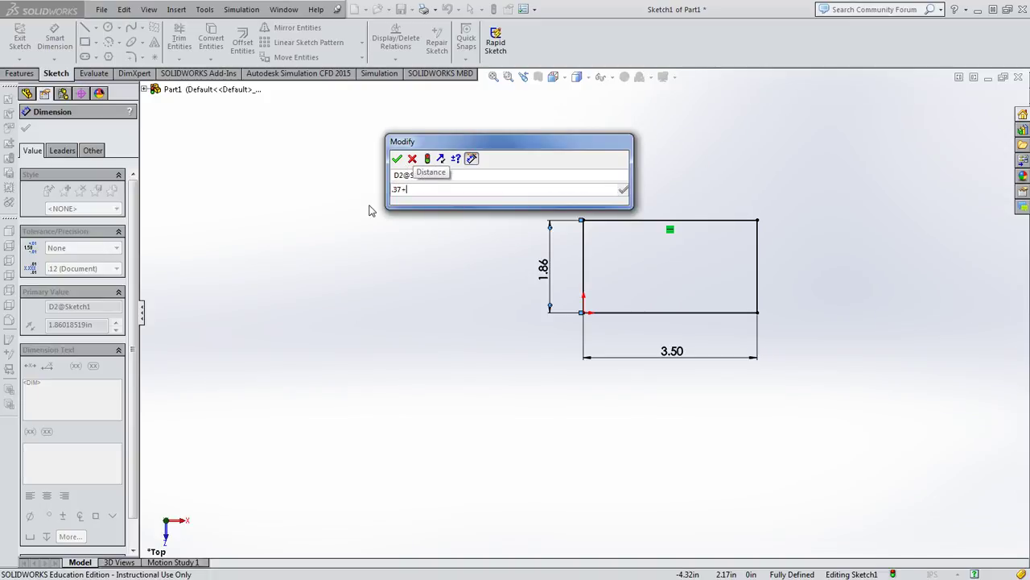
text(1.25+.37)
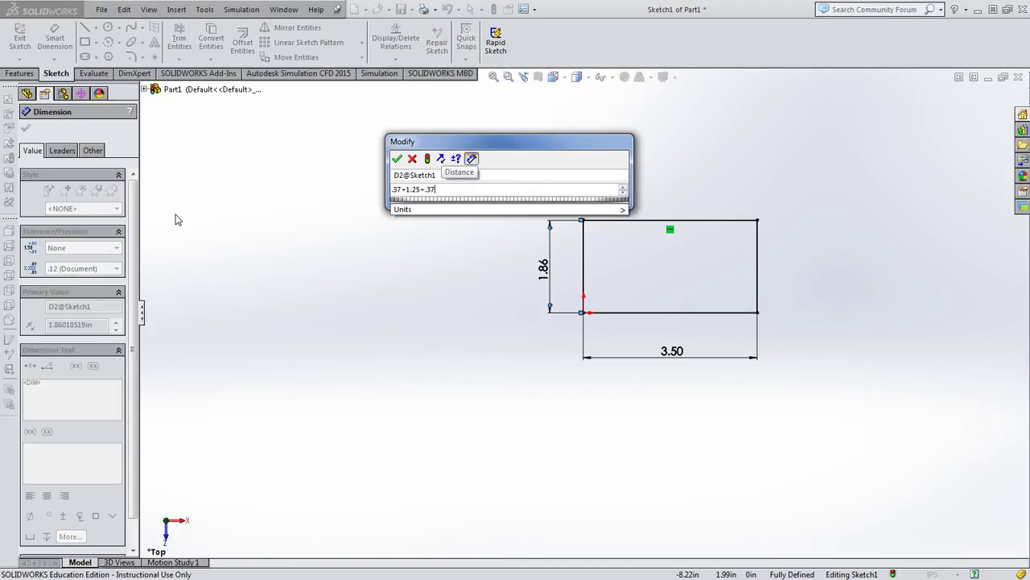
click(394, 209)
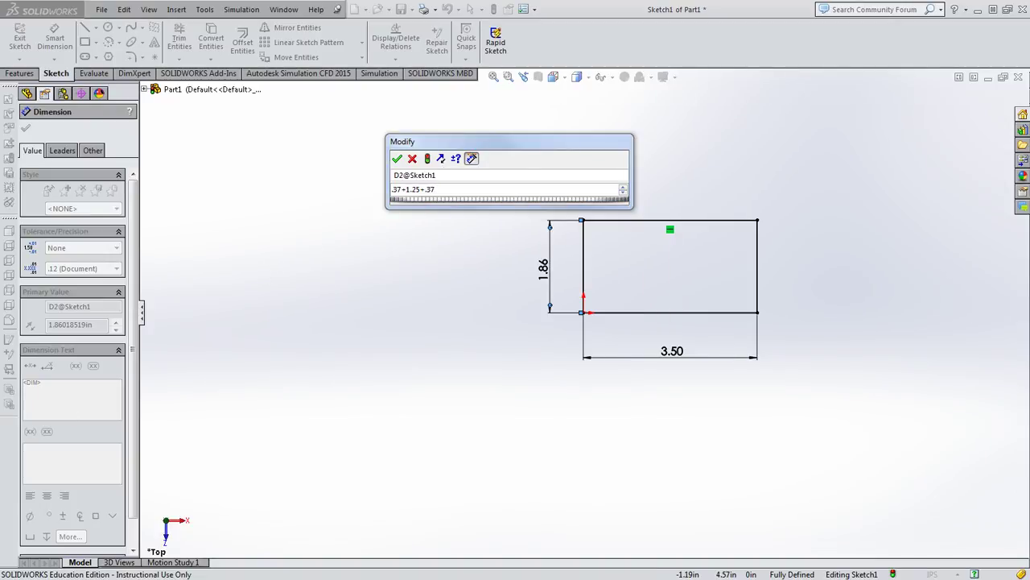
drag(0, 138, 386, 0)
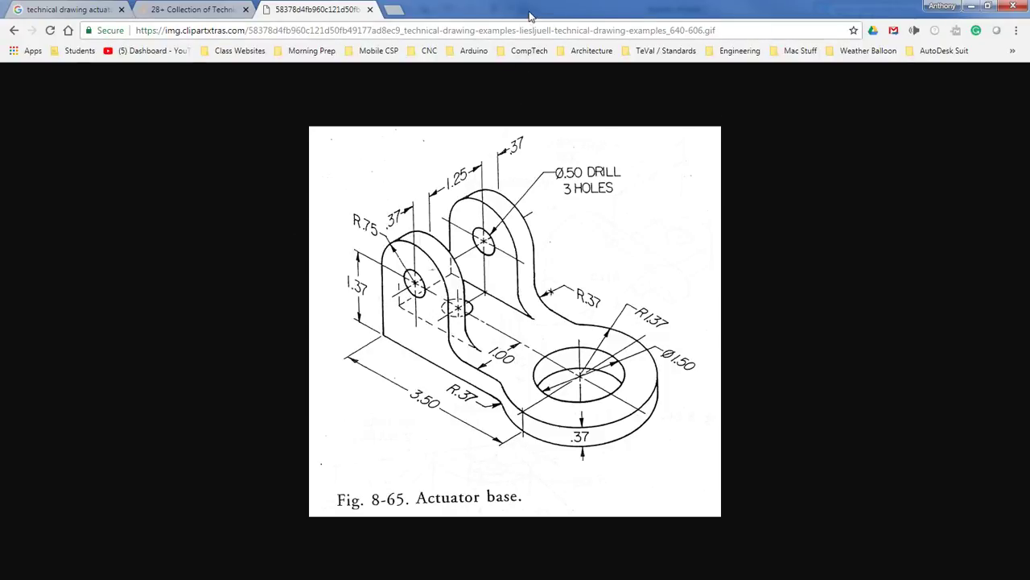
drag(530, 16, 193, 10)
click(395, 158)
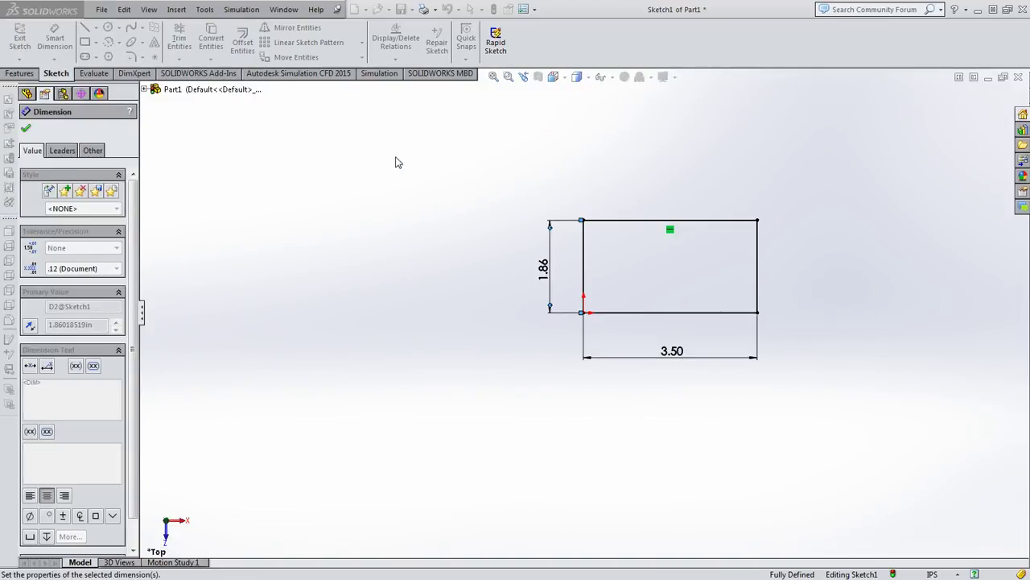
Reopen the rectangle's height dimension to check the stored value
double_click(545, 272)
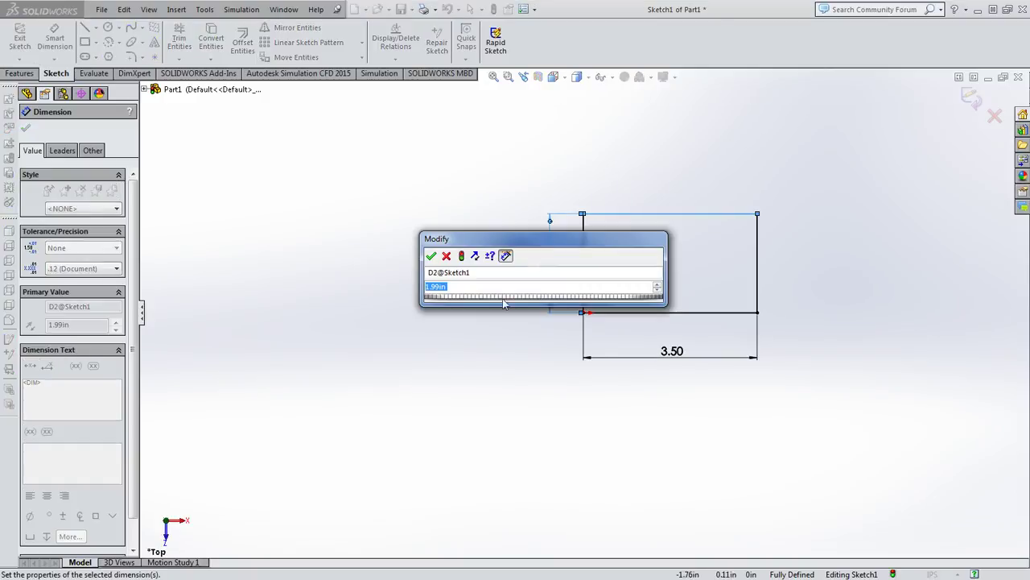
click(448, 286)
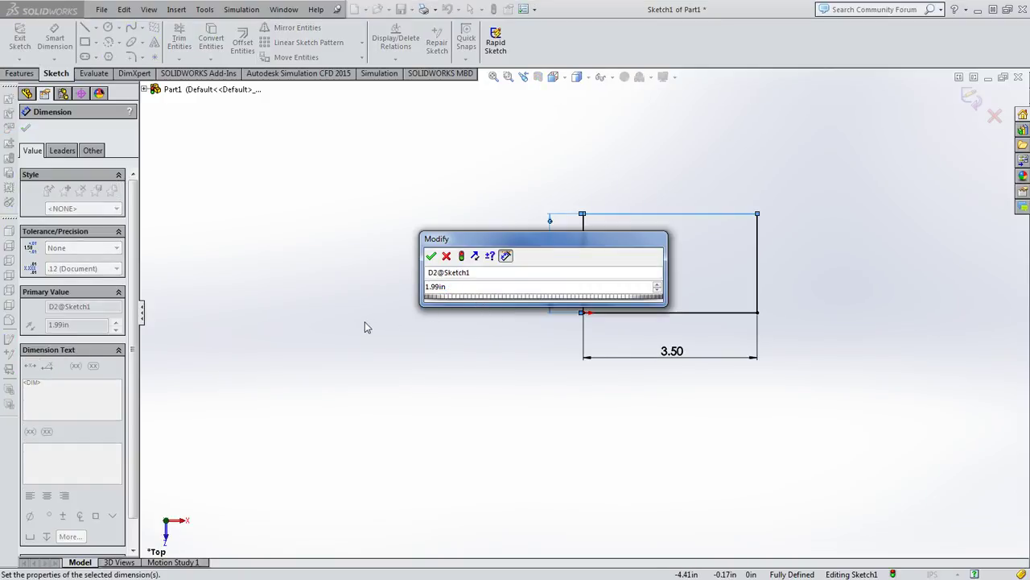
key(Return)
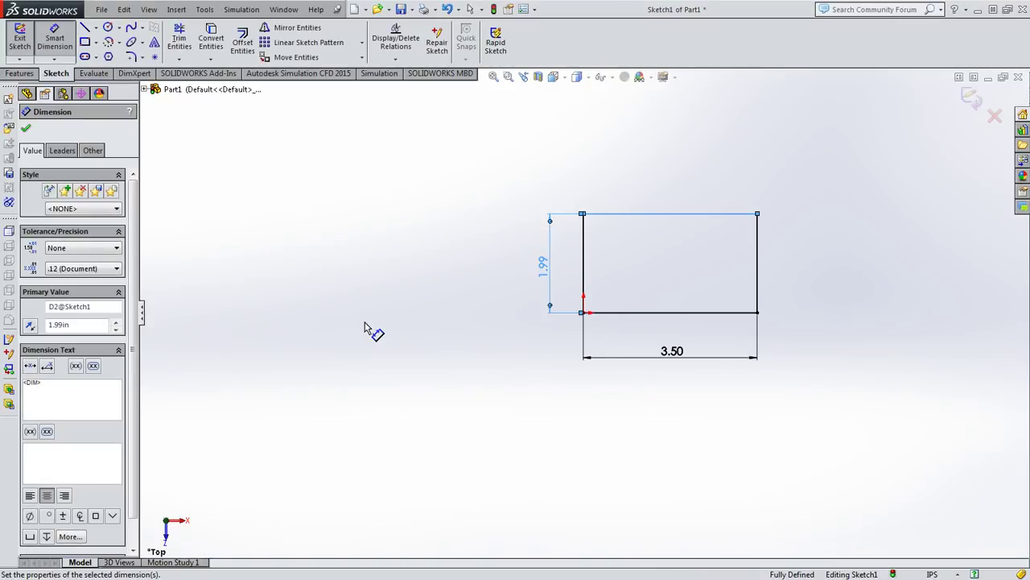
Draw a horizontal construction centerline from the midpoint of the rectangle's left side to beyond its right side
click(95, 27)
click(109, 53)
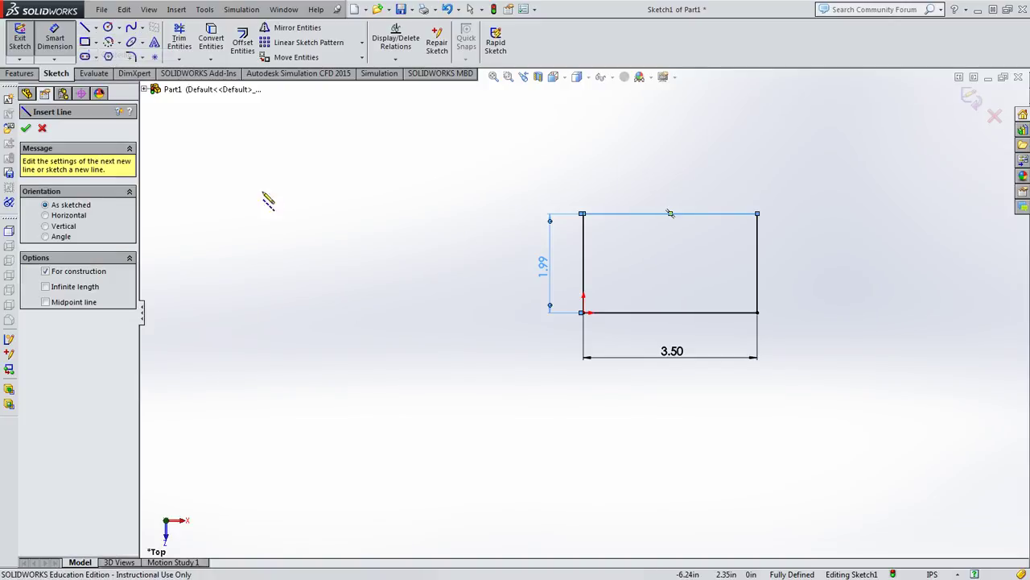
click(584, 263)
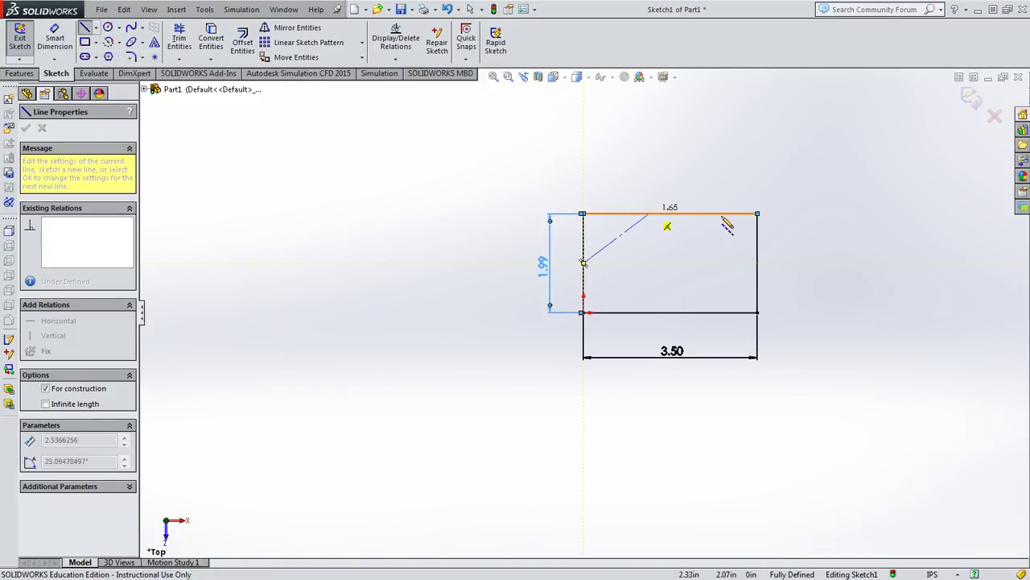
click(873, 262)
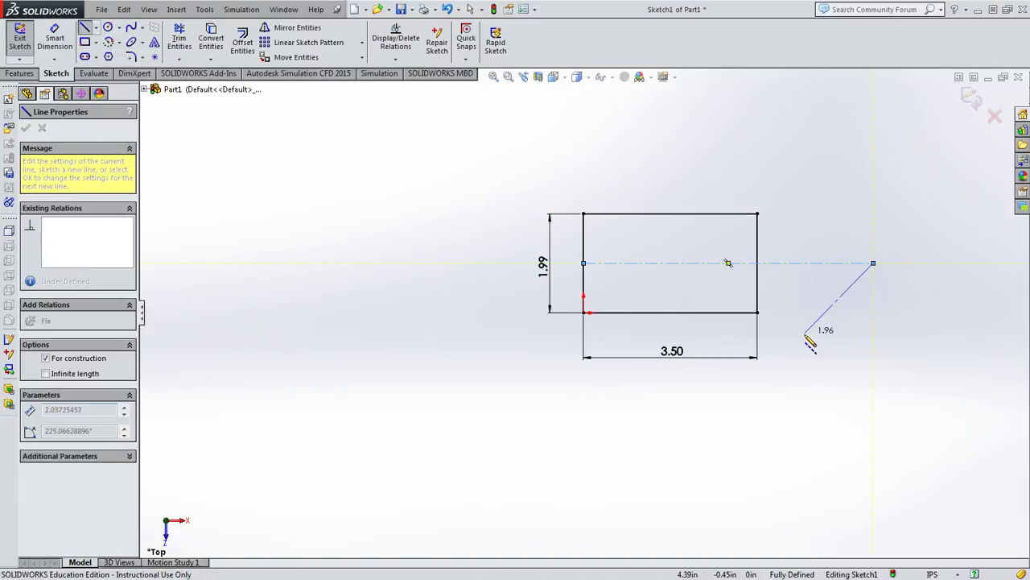
key(Escape)
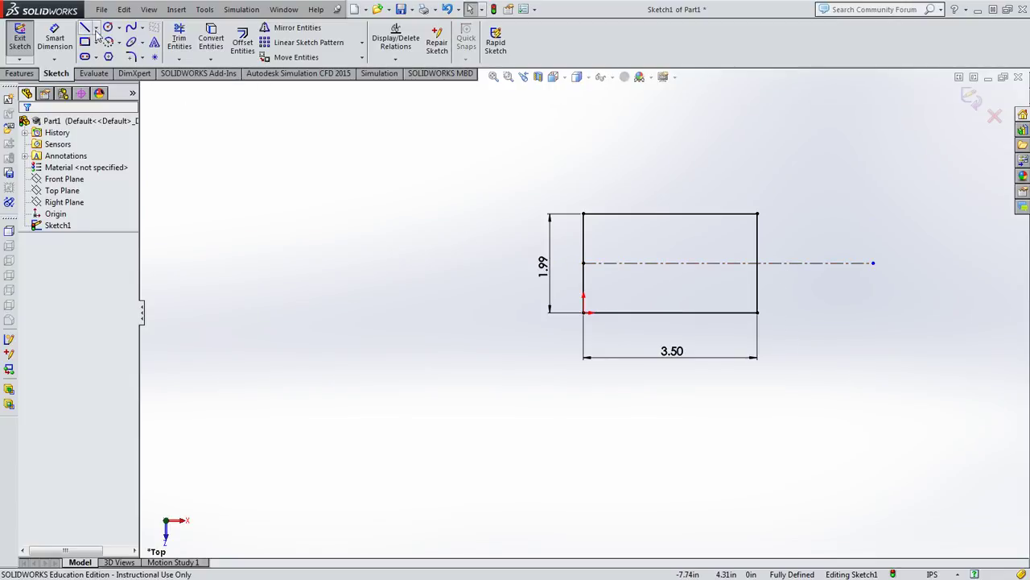
click(95, 28)
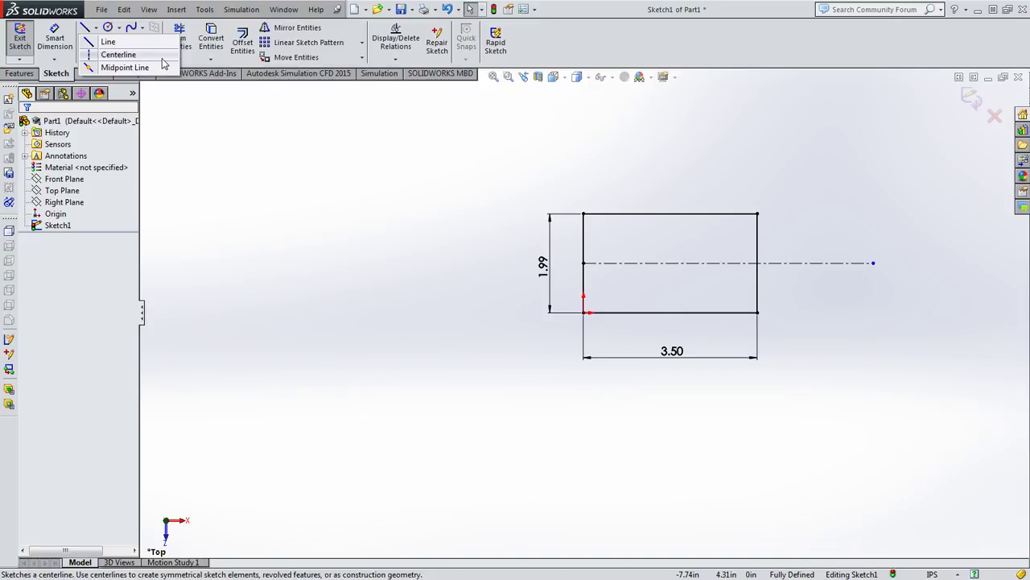
key(Escape)
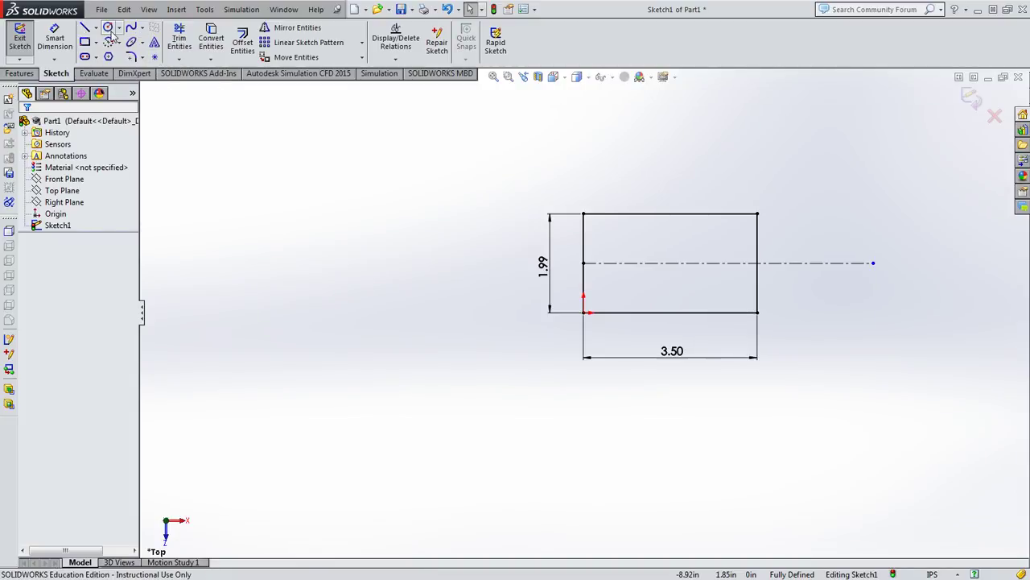
Sketch two concentric circles centred on the midpoint of the rectangle's right side, with radii of about 1.39 in and 0.89 in
click(108, 29)
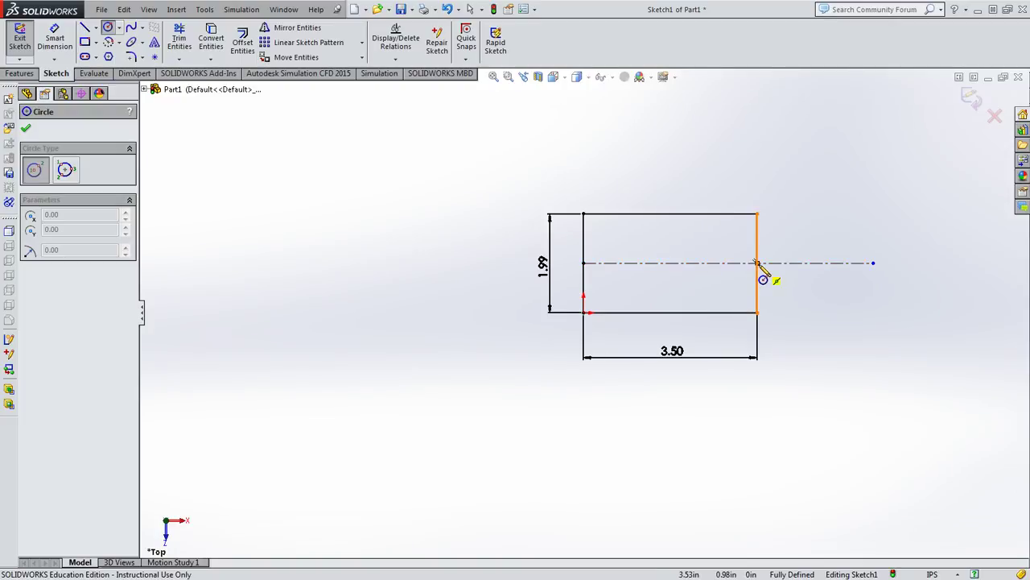
mouse_move(0, 154)
mouse_down()
mouse_move(238, 35)
mouse_move(243, 21)
mouse_move(269, 37)
mouse_up()
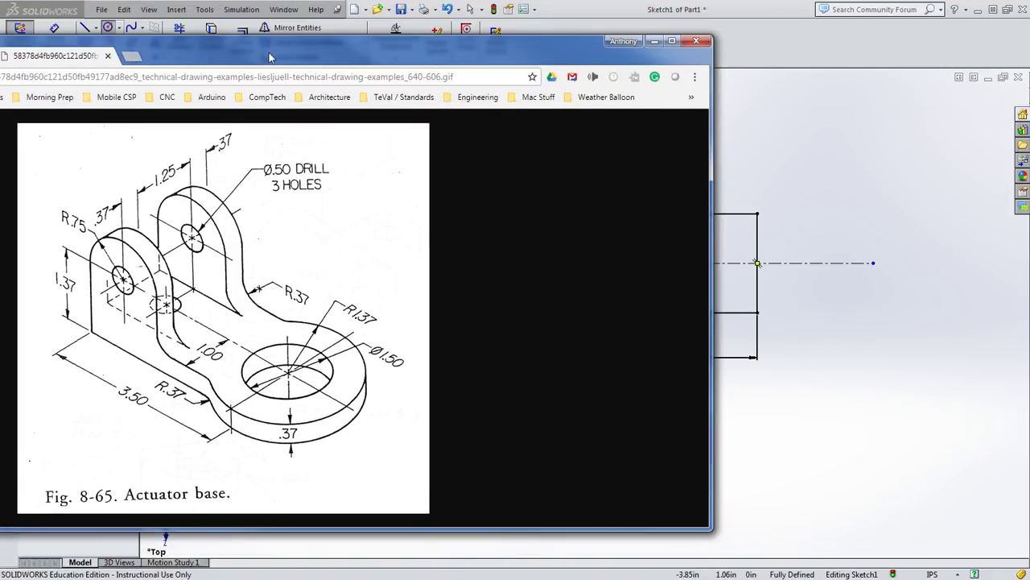
double_click(271, 50)
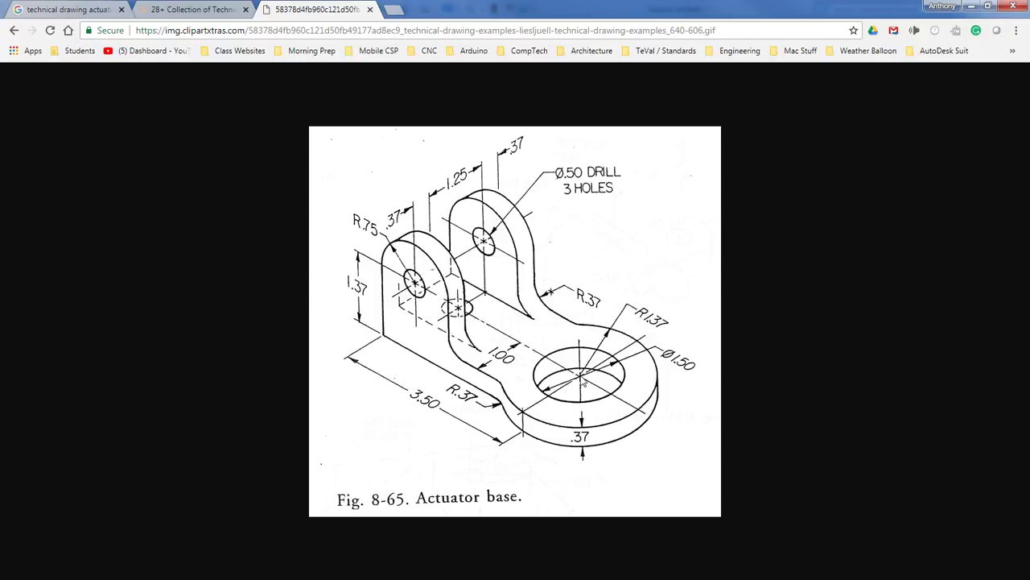
drag(669, 4, 0, 40)
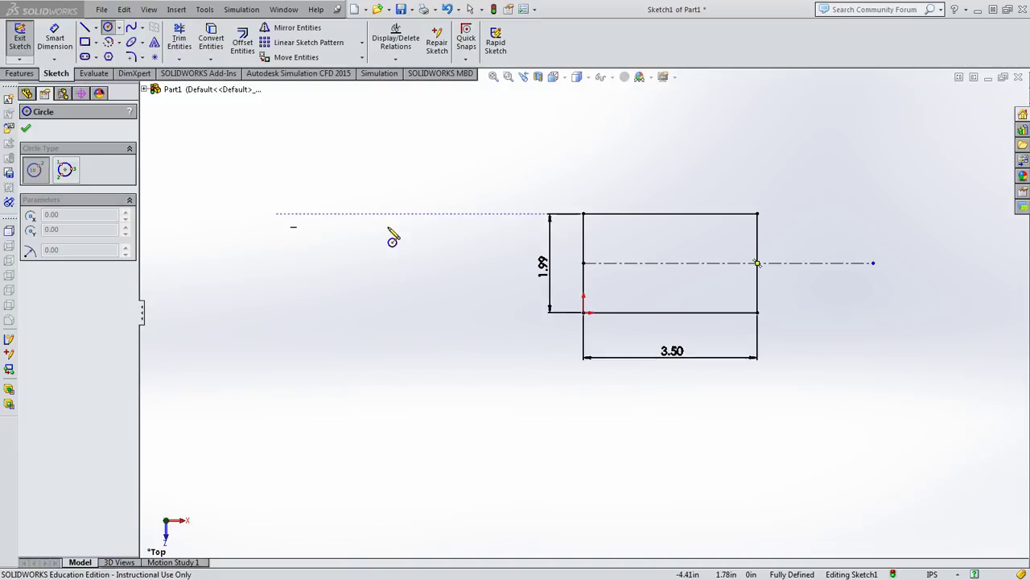
click(757, 262)
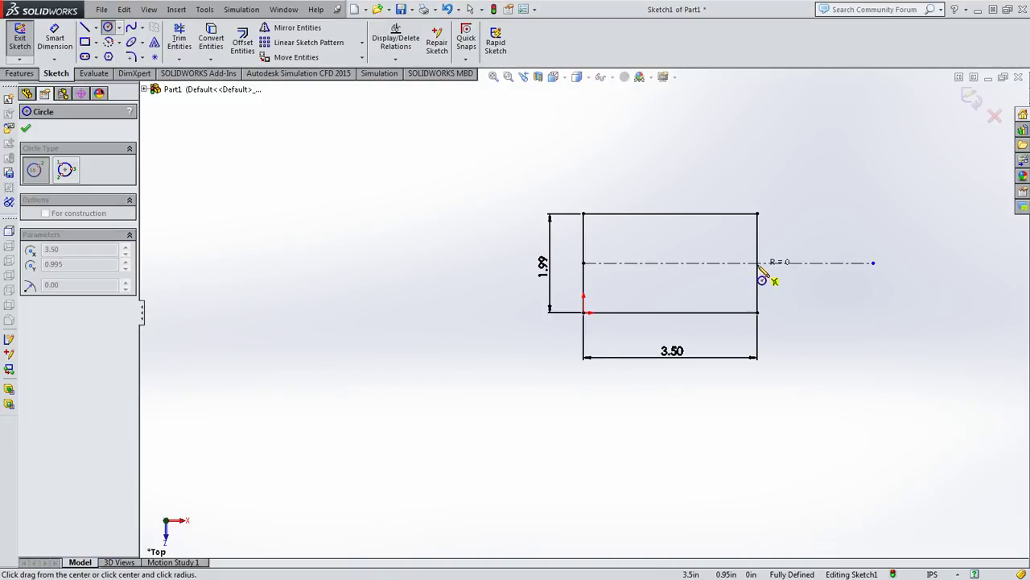
click(823, 283)
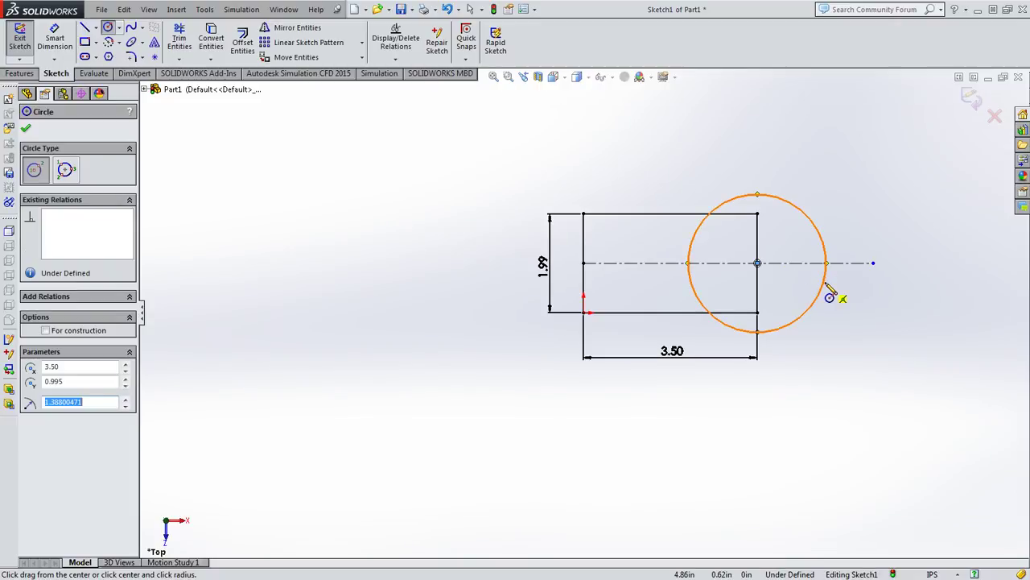
click(758, 262)
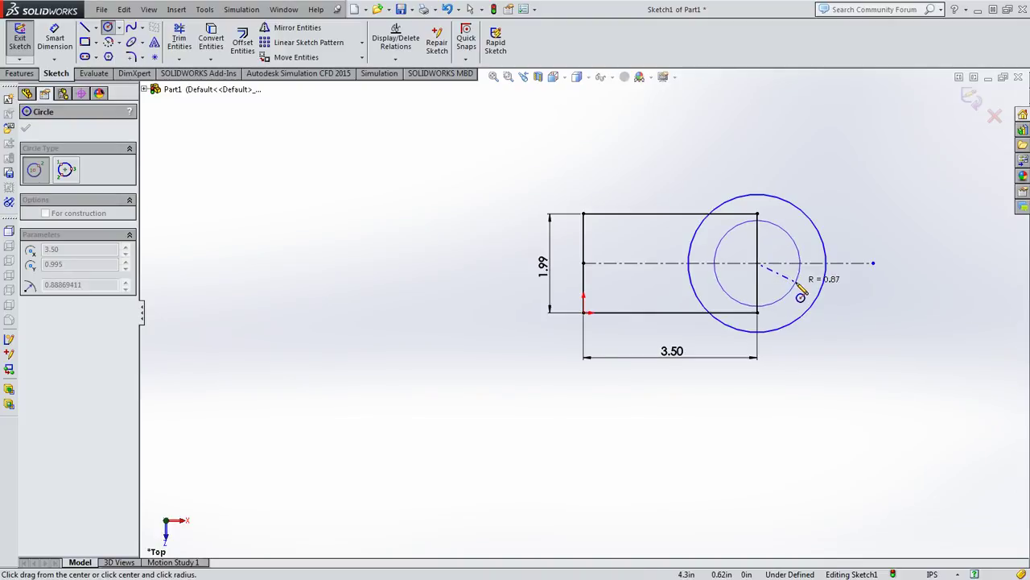
click(788, 296)
key(Escape)
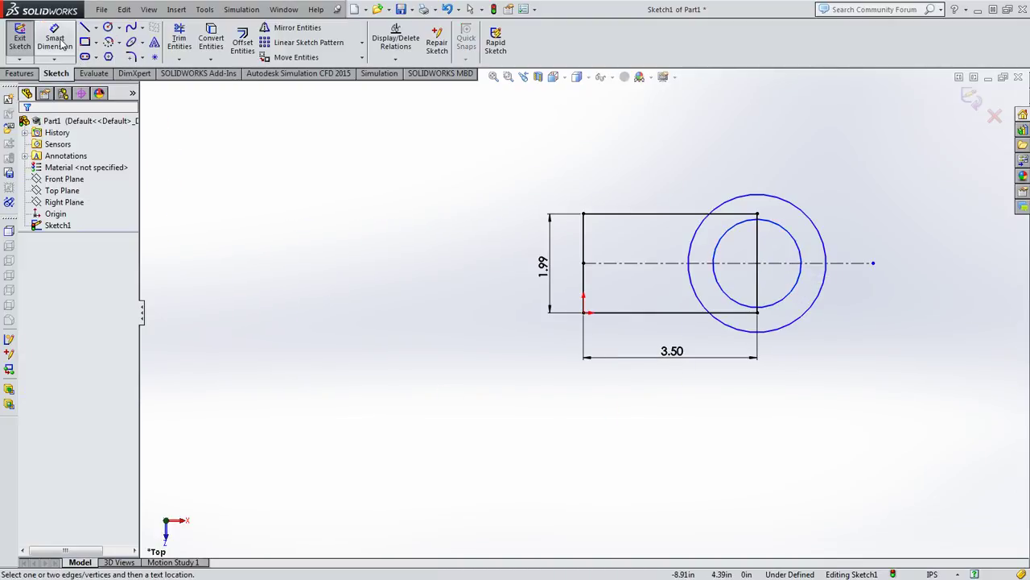
Dimension the outer circle's diameter as 1.37*2 in
click(59, 42)
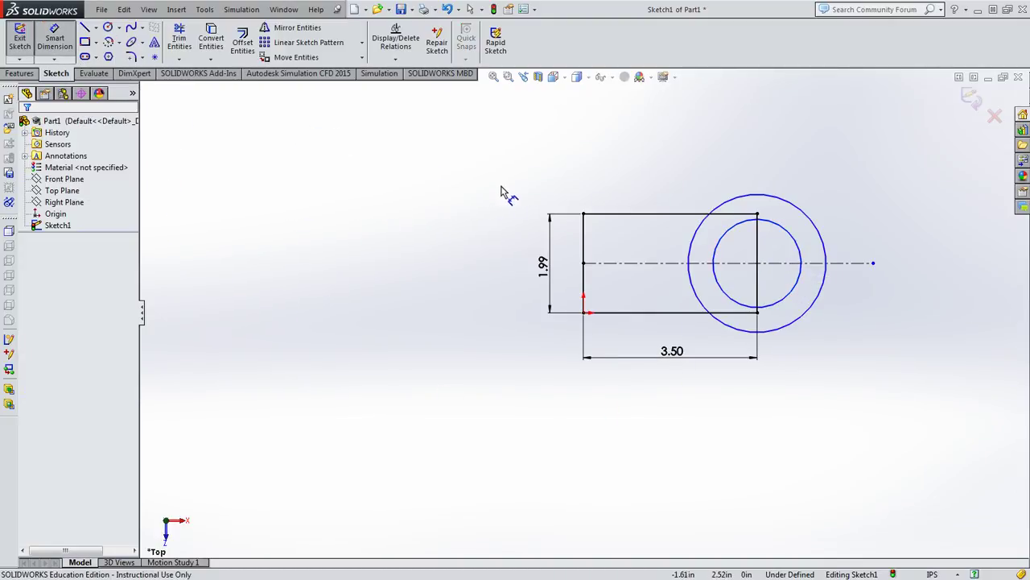
click(786, 204)
click(792, 157)
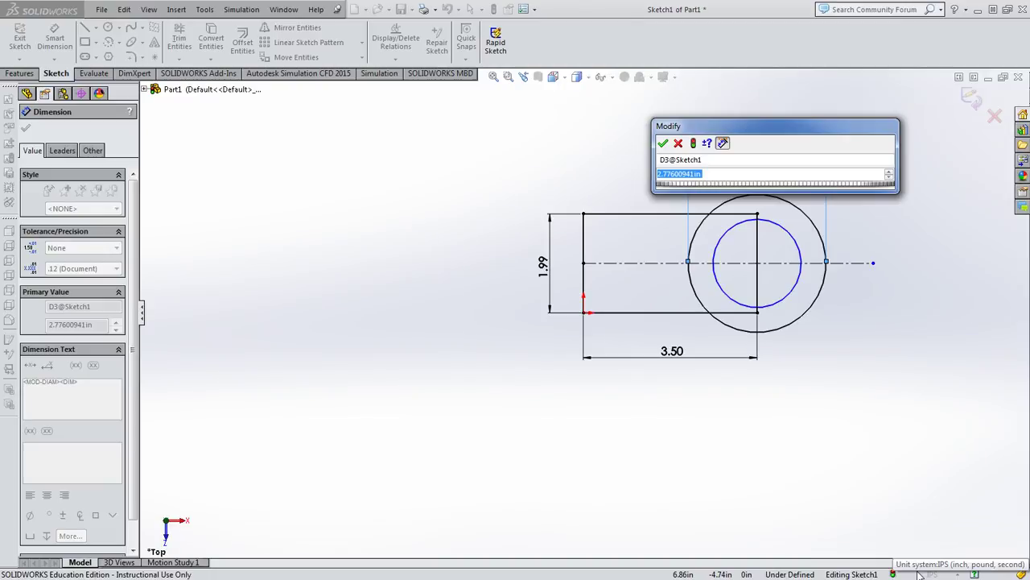
text(1)
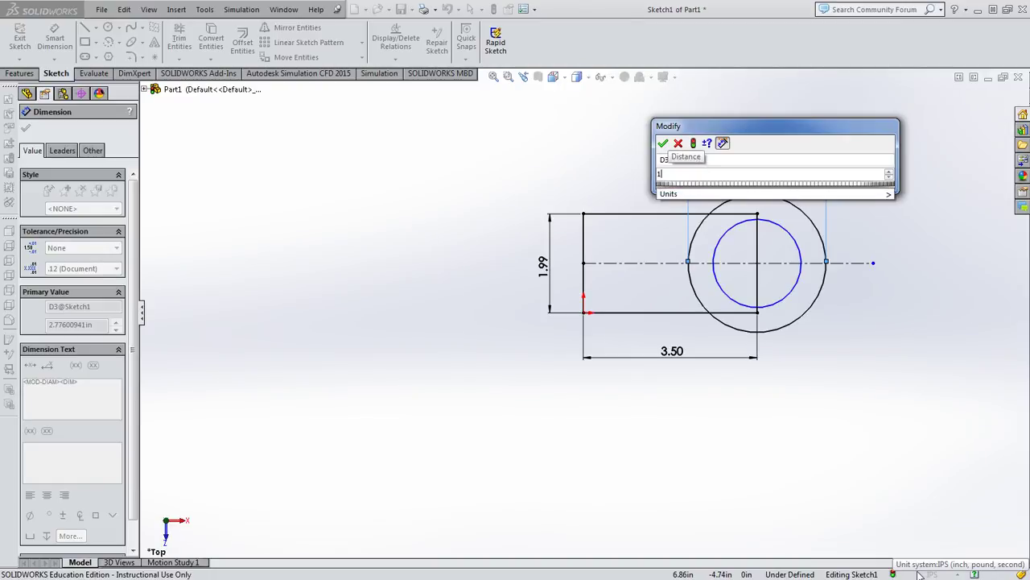
text(.37)
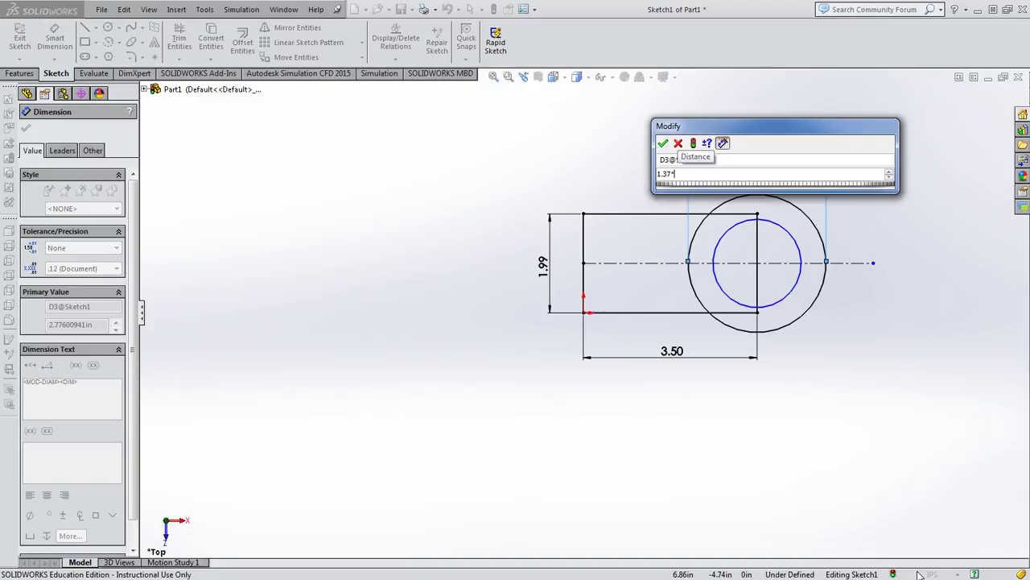
text(*2)
key(Return)
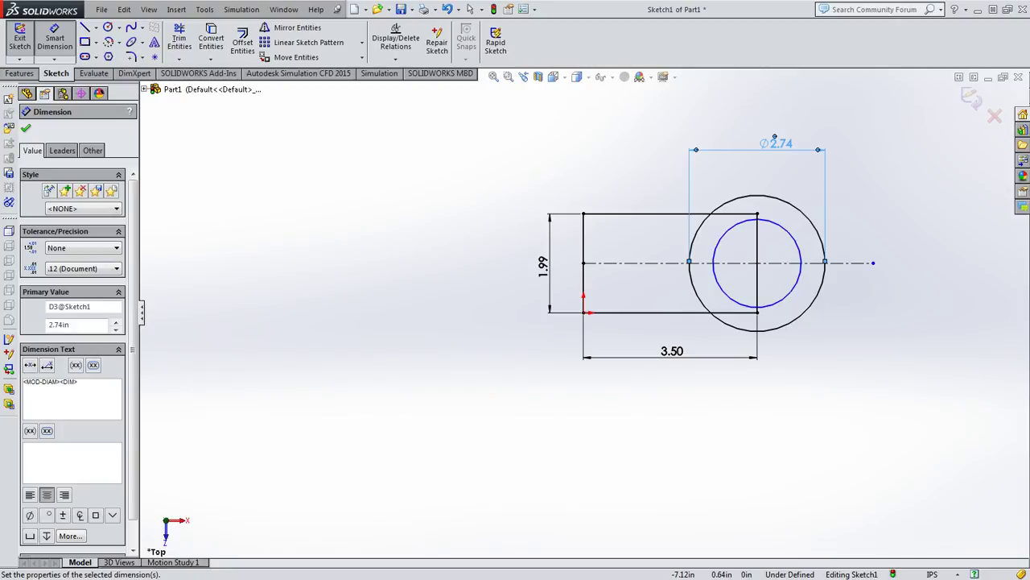
Dimension the inner circle's diameter as 1.5 in
click(793, 235)
click(892, 263)
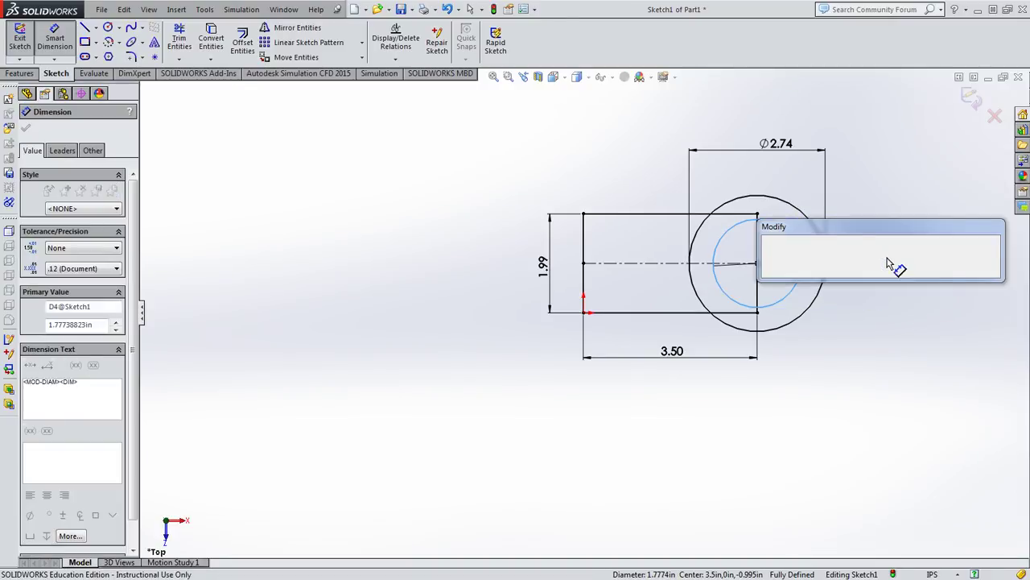
text(1.5)
key(Return)
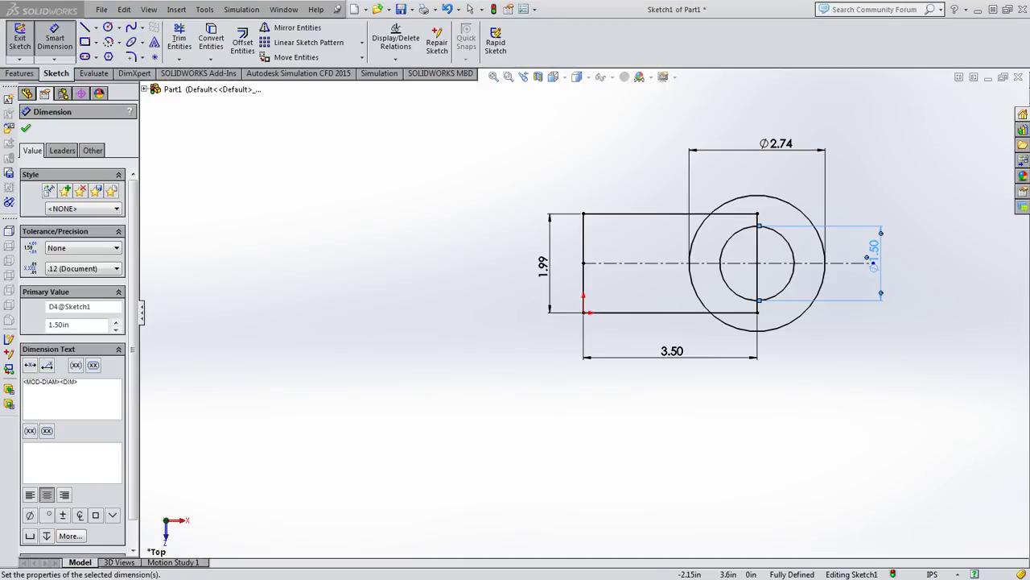
Check the actuator base drawing, then trim the outer circle's arc inside the rectangle and the lower line's segment inside that circle
drag(0, 84, 760, 1)
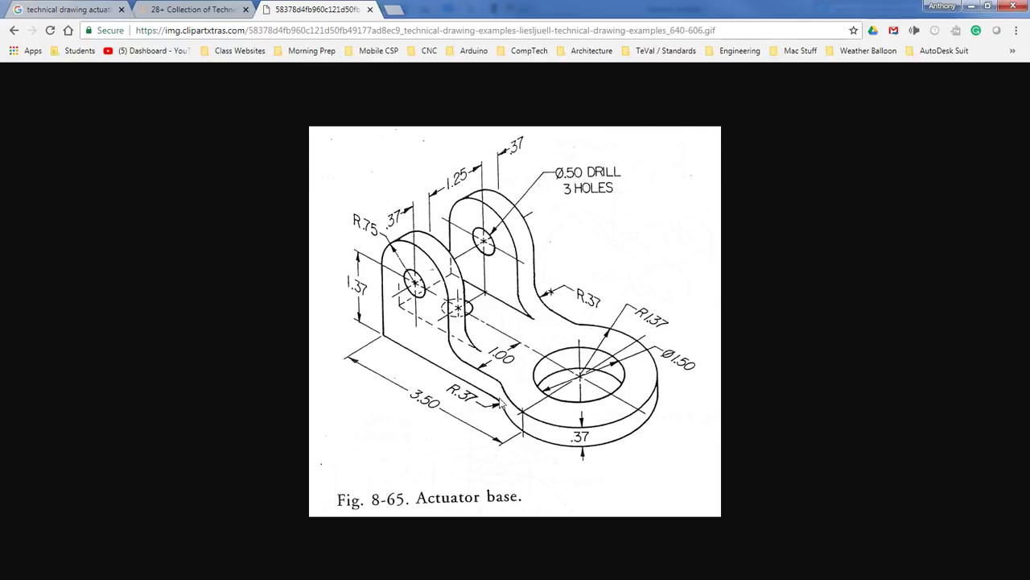
mouse_move(535, 6)
mouse_down()
mouse_move(527, 20)
mouse_move(0, 2)
mouse_up()
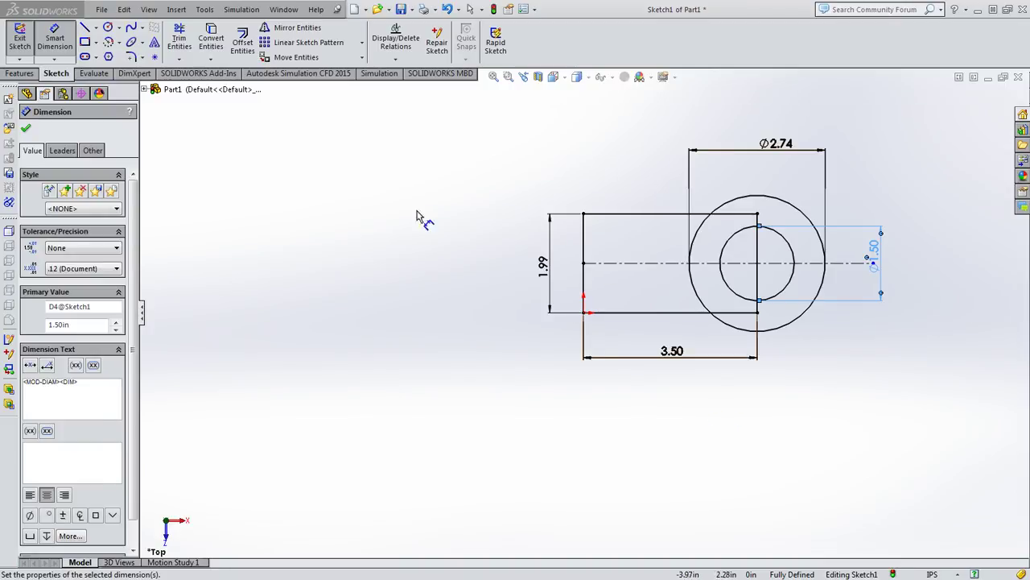
click(180, 45)
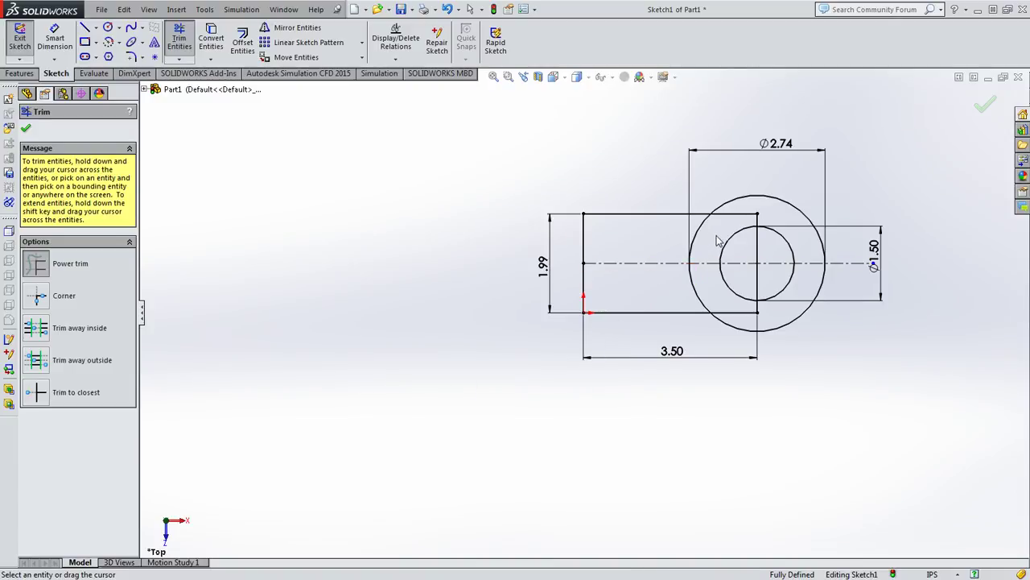
mouse_move(719, 240)
mouse_down()
mouse_move(681, 256)
mouse_move(665, 292)
mouse_move(688, 304)
mouse_move(674, 316)
mouse_up()
drag(727, 303, 749, 326)
Try to trim the lower end of the rectangle's right side below the inner circle, and undo that trim
scroll(539, 269, up, 5)
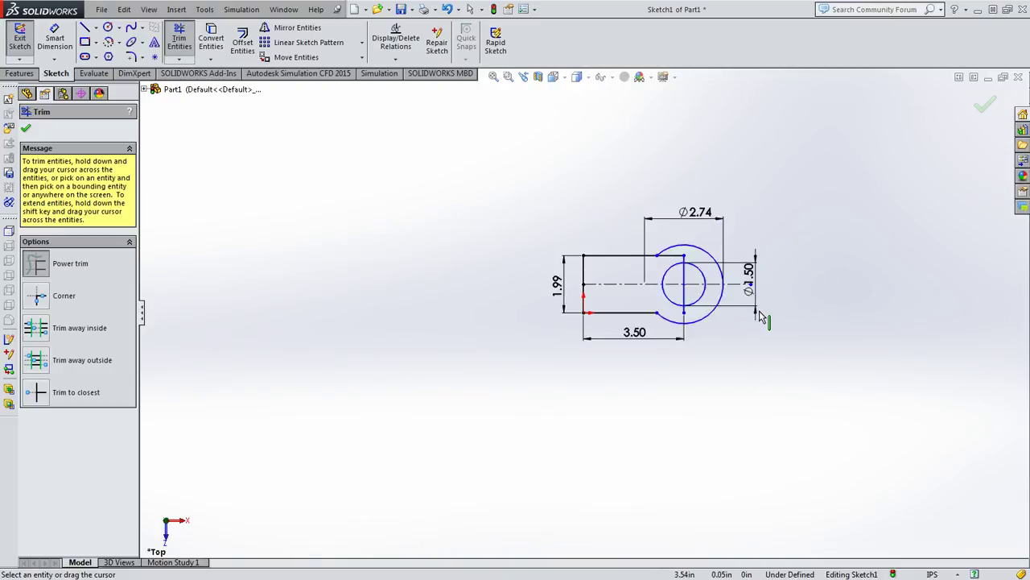
scroll(618, 317, down, 5)
scroll(568, 301, down, 5)
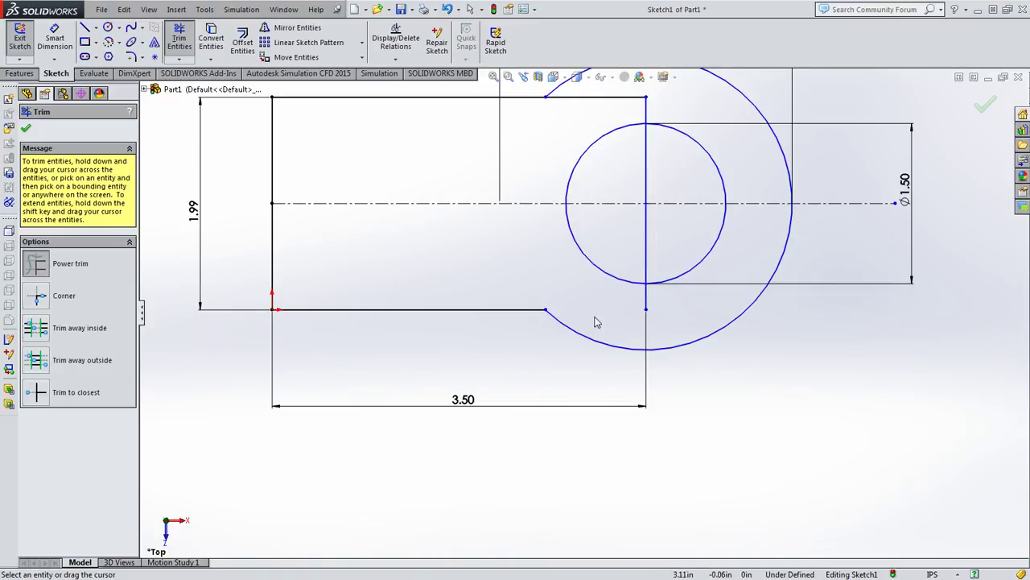
drag(649, 305, 625, 311)
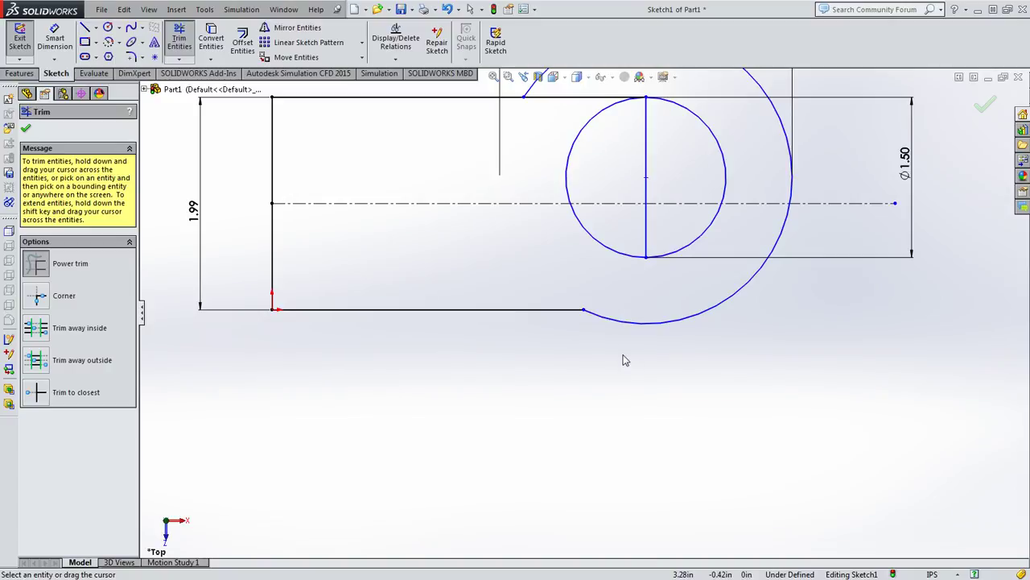
scroll(622, 356, up, 3)
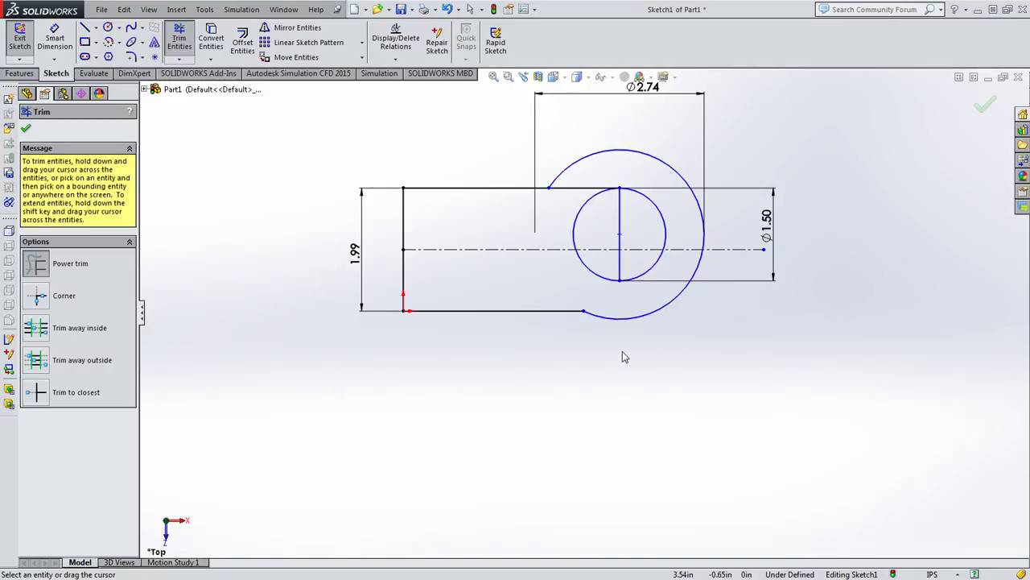
key(Escape)
key(ctrl+z)
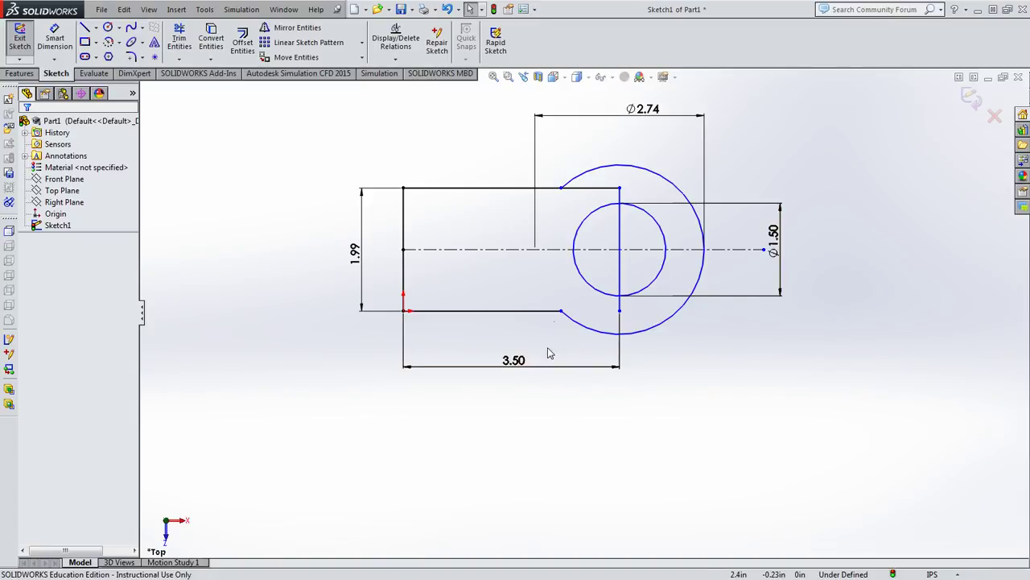
Trim the rectangle's right side within the inner circle and the upper line's segment within the outer circle
drag(594, 264, 563, 288)
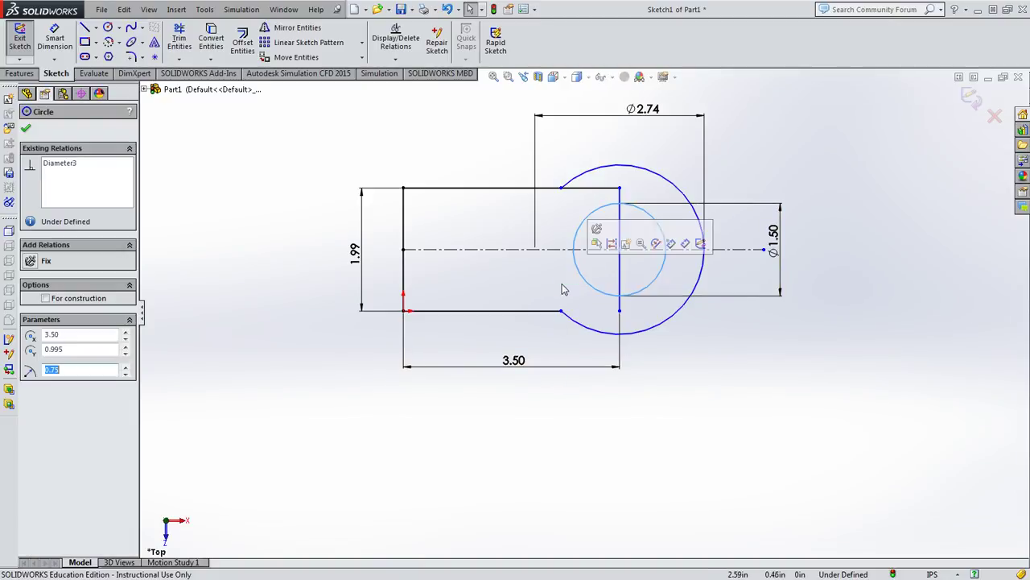
click(593, 303)
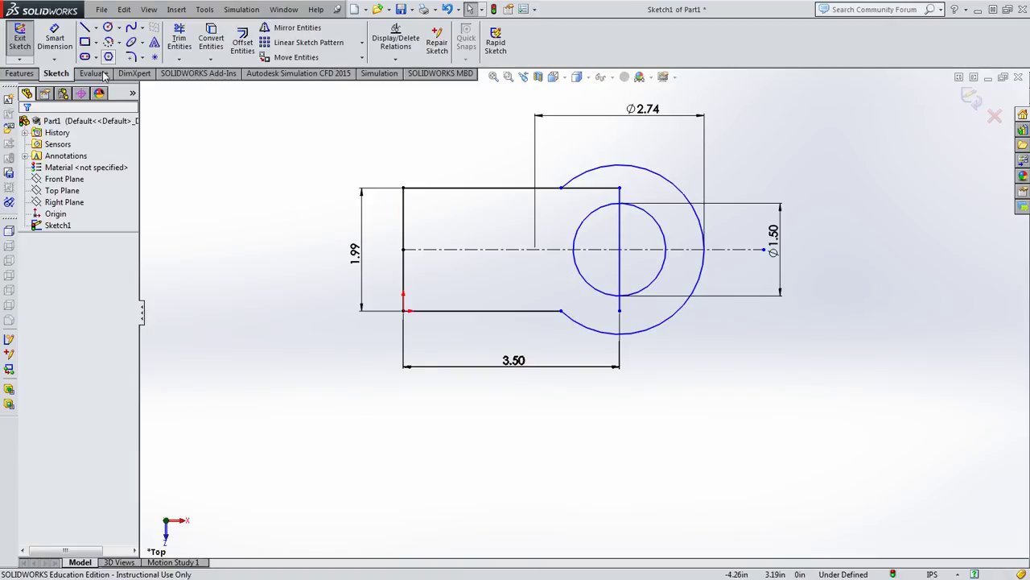
click(178, 36)
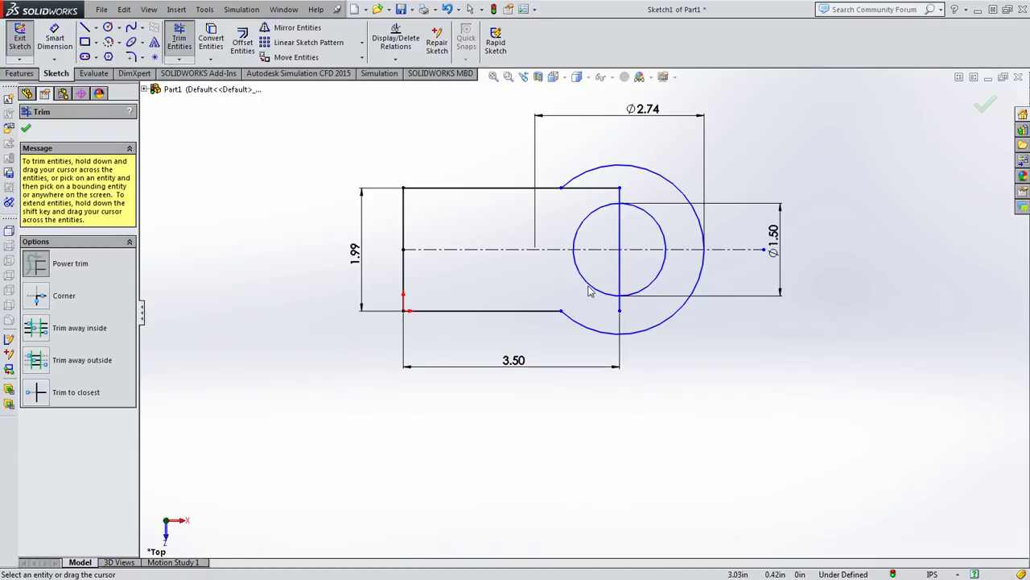
click(619, 237)
click(619, 266)
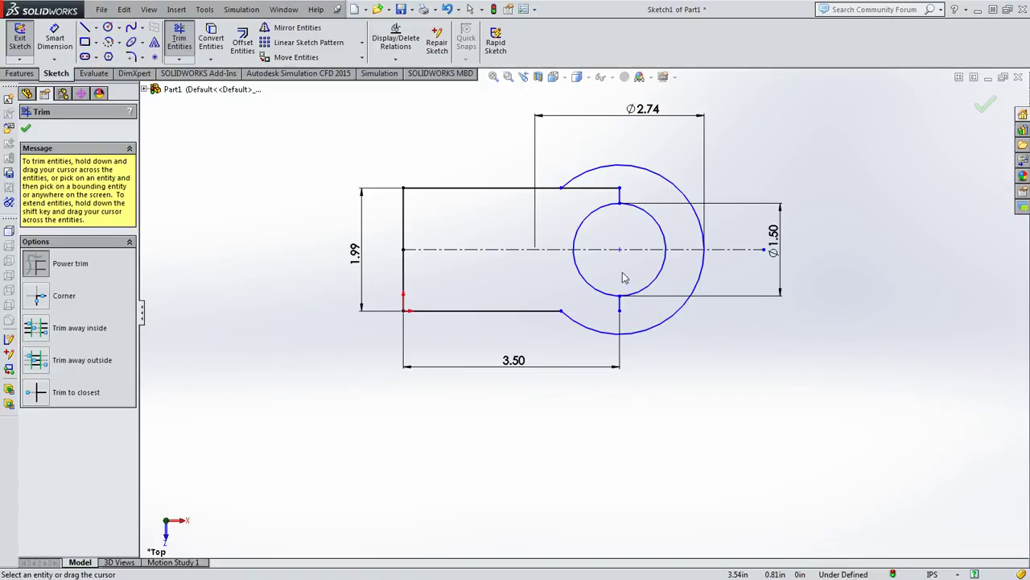
drag(616, 180, 583, 198)
Check the drawing again and dimension the horizontal distance from the origin corner to the inner circle's centre as 3.50 in
key(alt+Tab)
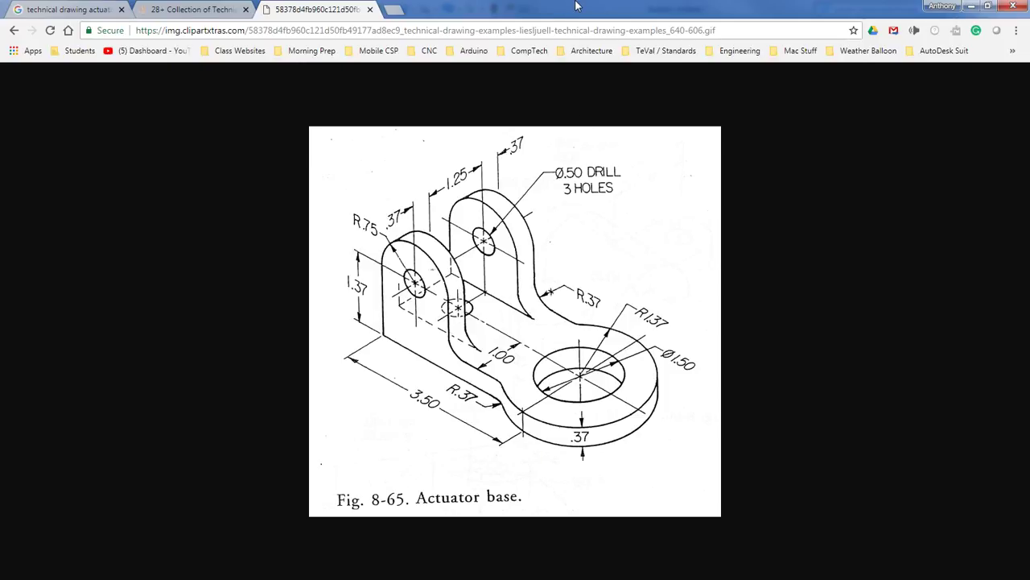
key(alt+Tab)
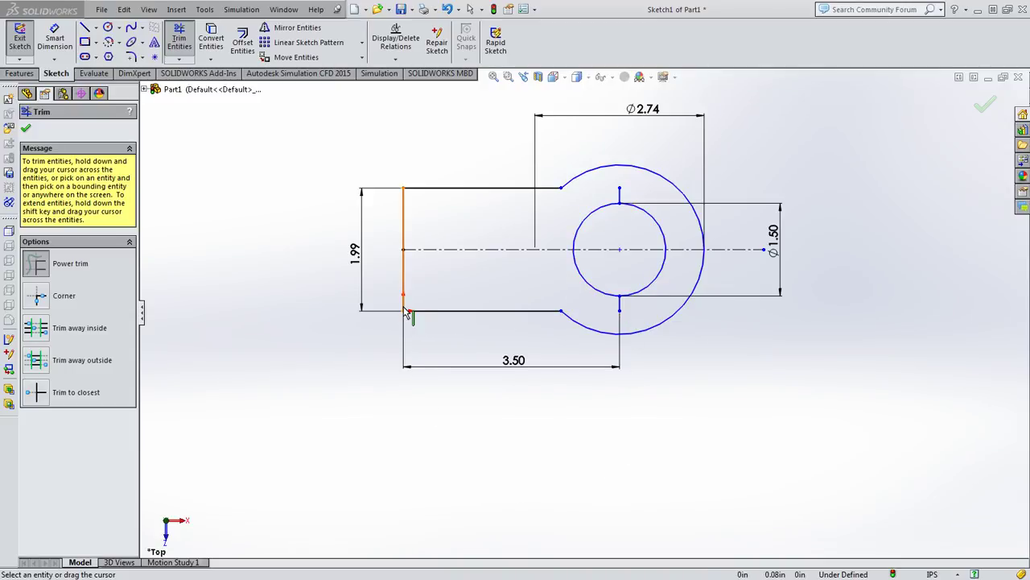
click(53, 42)
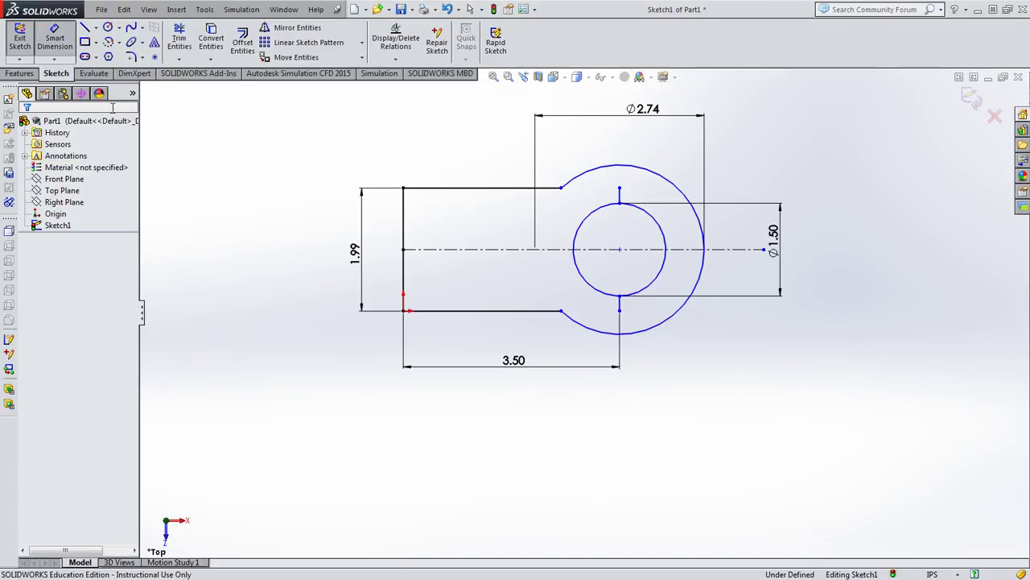
click(661, 286)
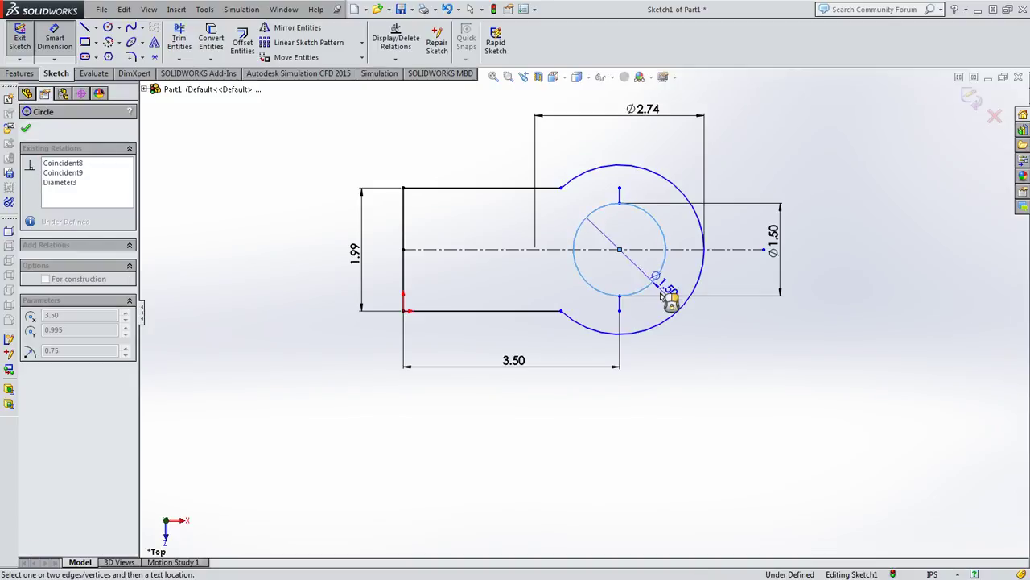
click(404, 311)
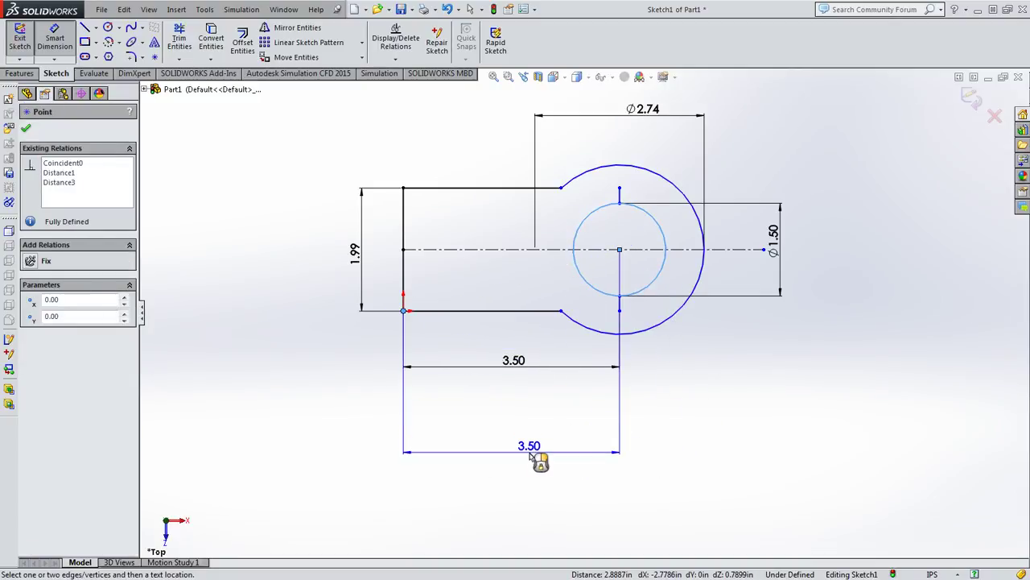
click(531, 456)
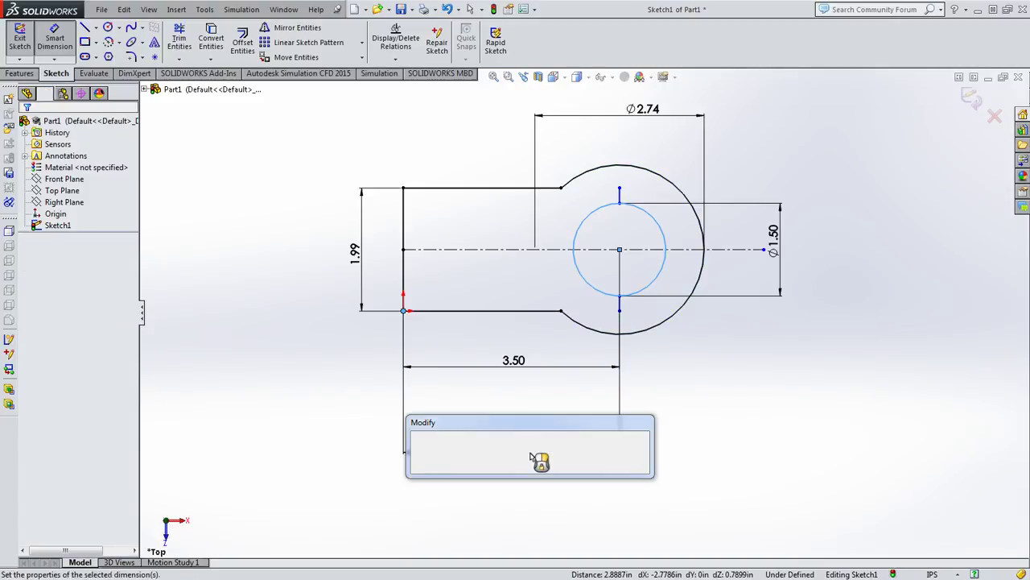
key(Return)
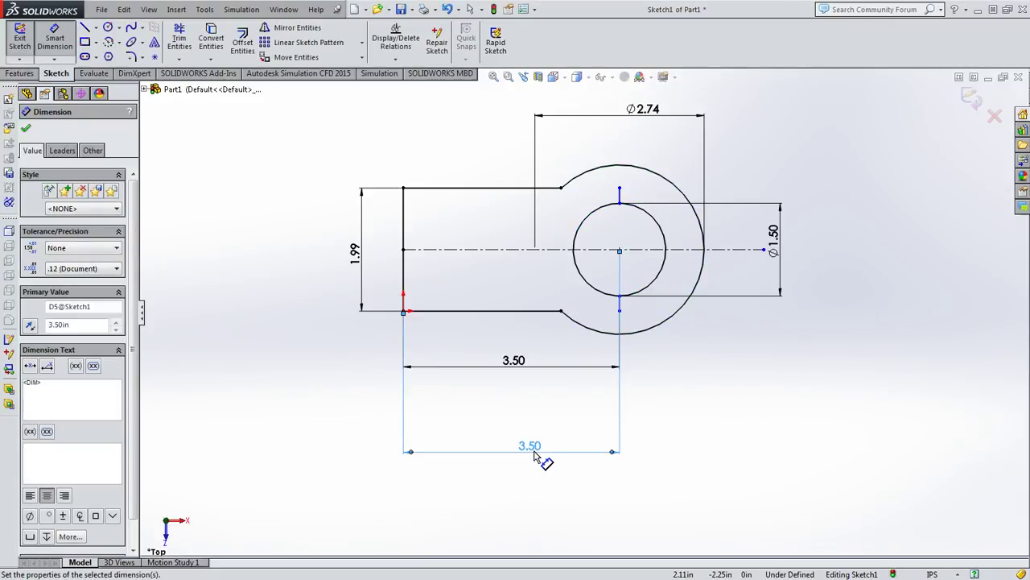
Delete the original 3.50 in length dimension of the rectangle and move the circle-centre dimension closer beneath the profile
click(765, 437)
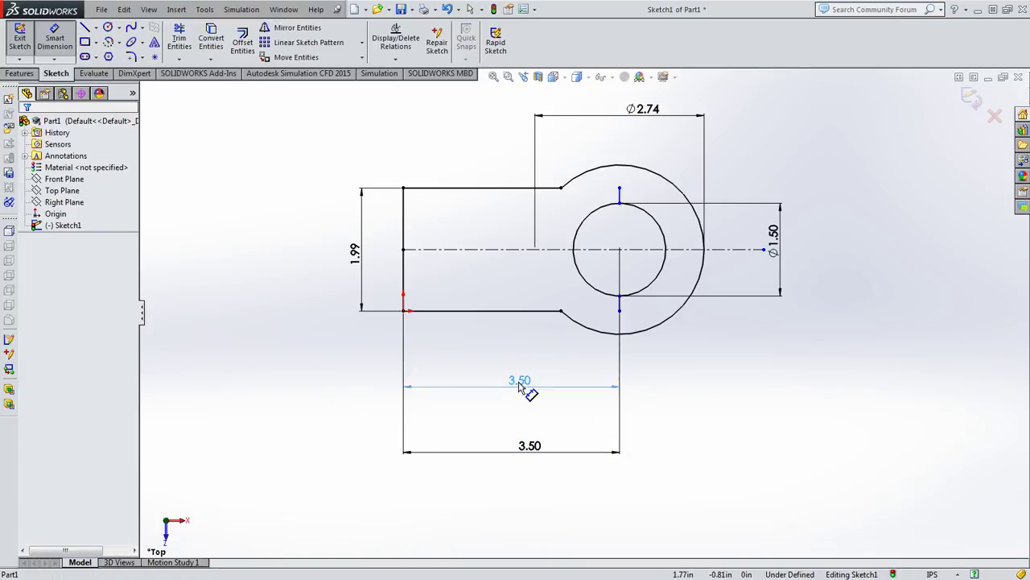
click(519, 394)
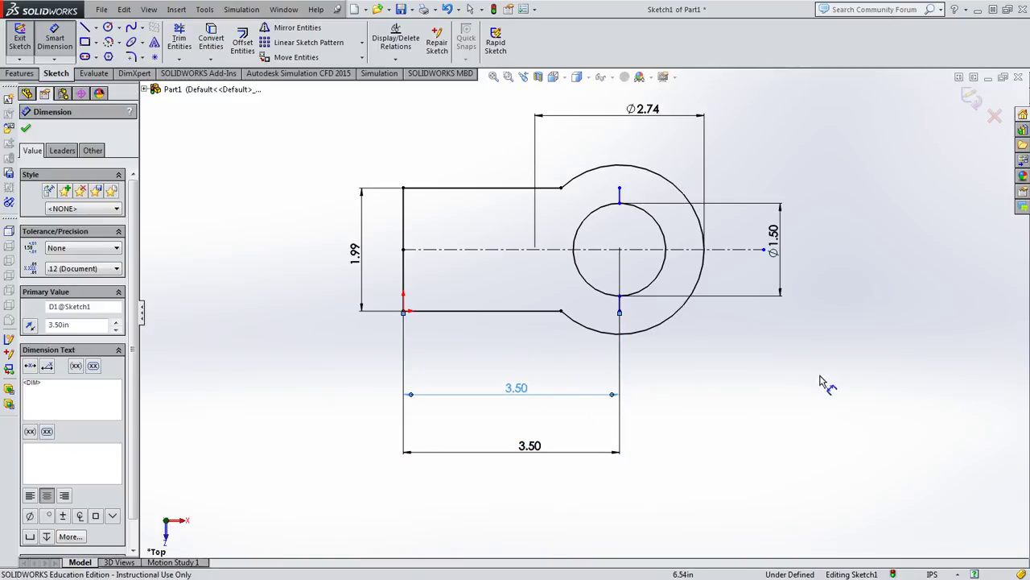
click(763, 414)
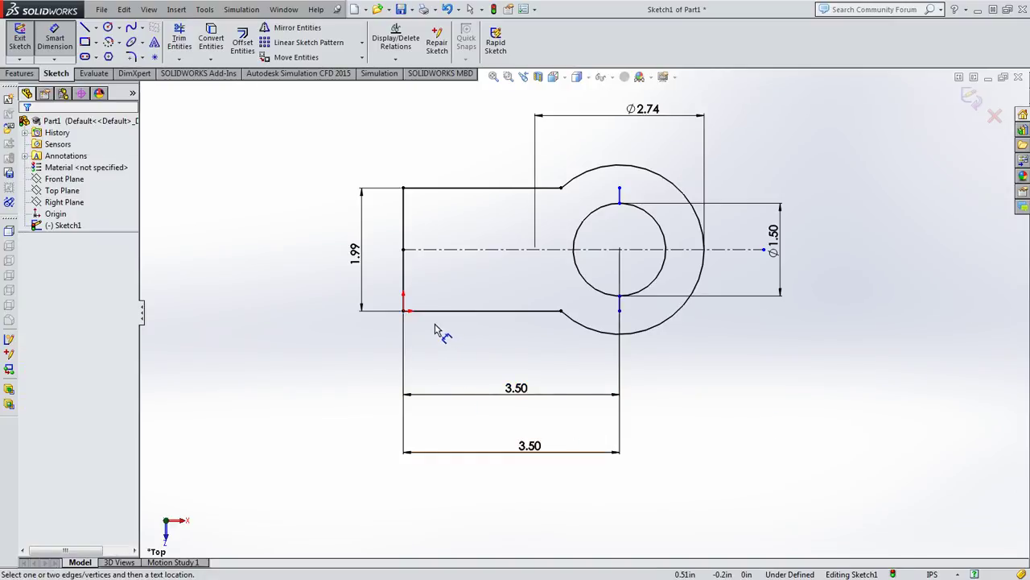
drag(520, 387, 508, 373)
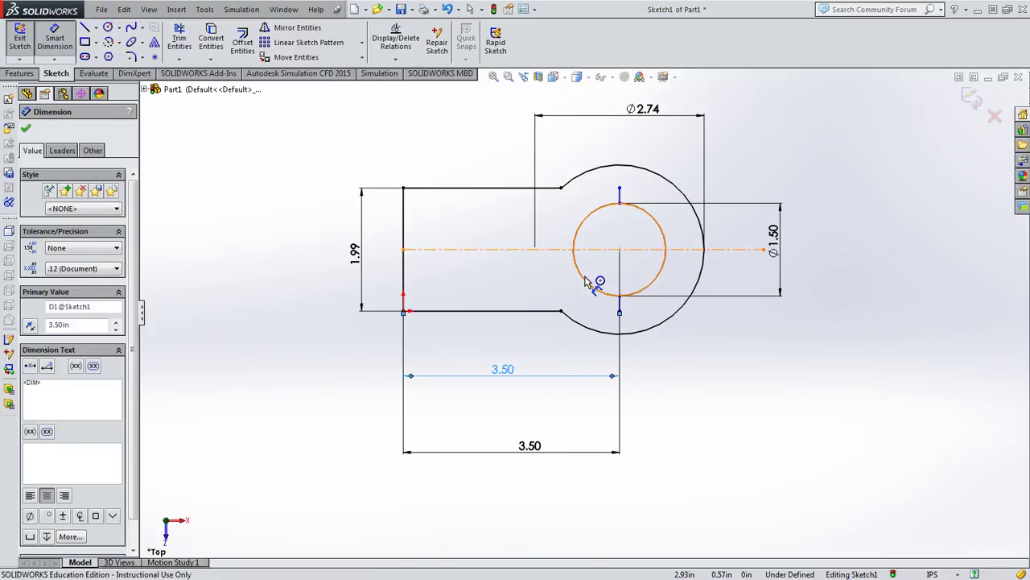
click(496, 375)
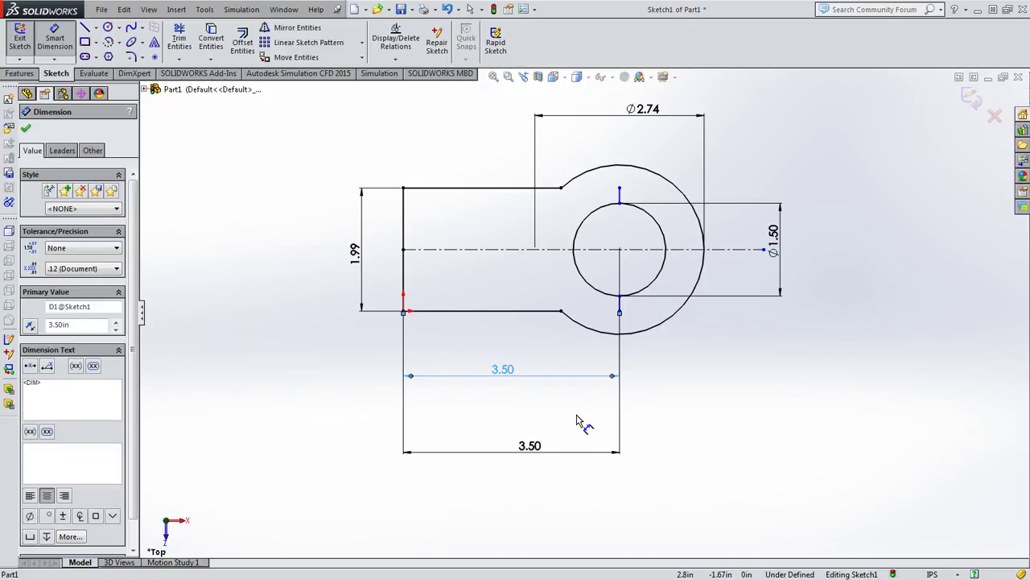
key(Delete)
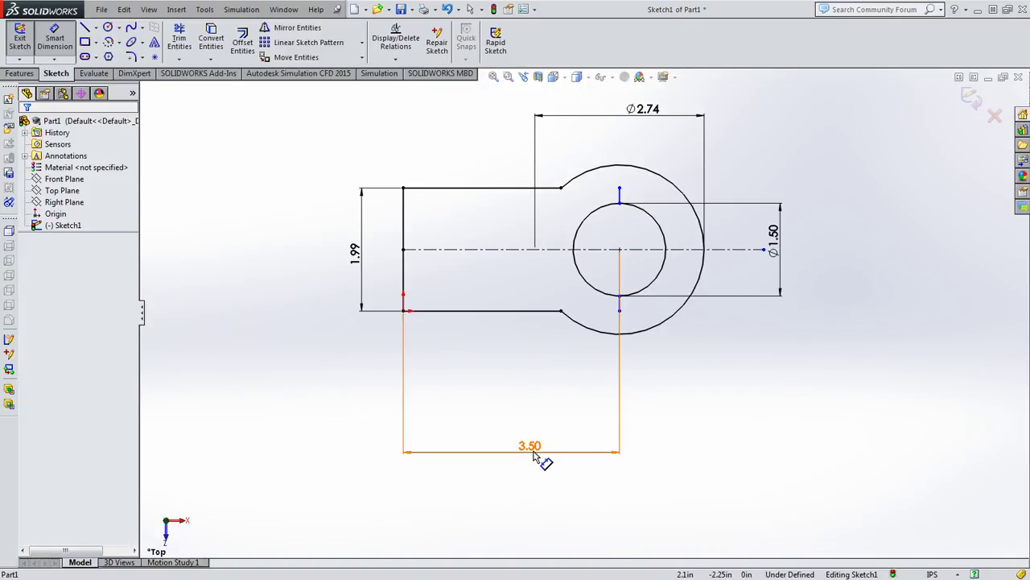
drag(541, 449, 539, 391)
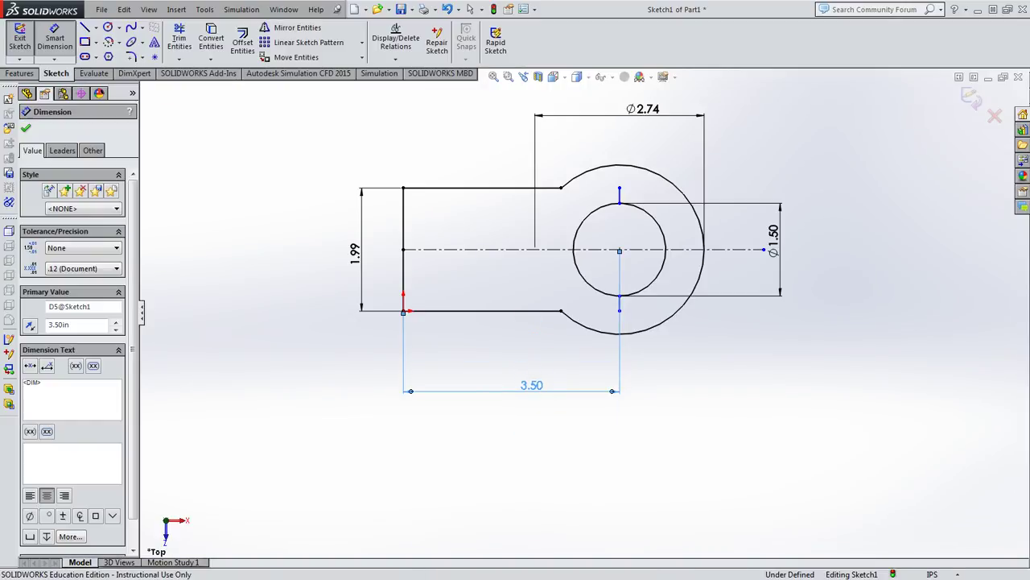
Delete the two leftover vertical line stubs above and below the inner circle
click(619, 304)
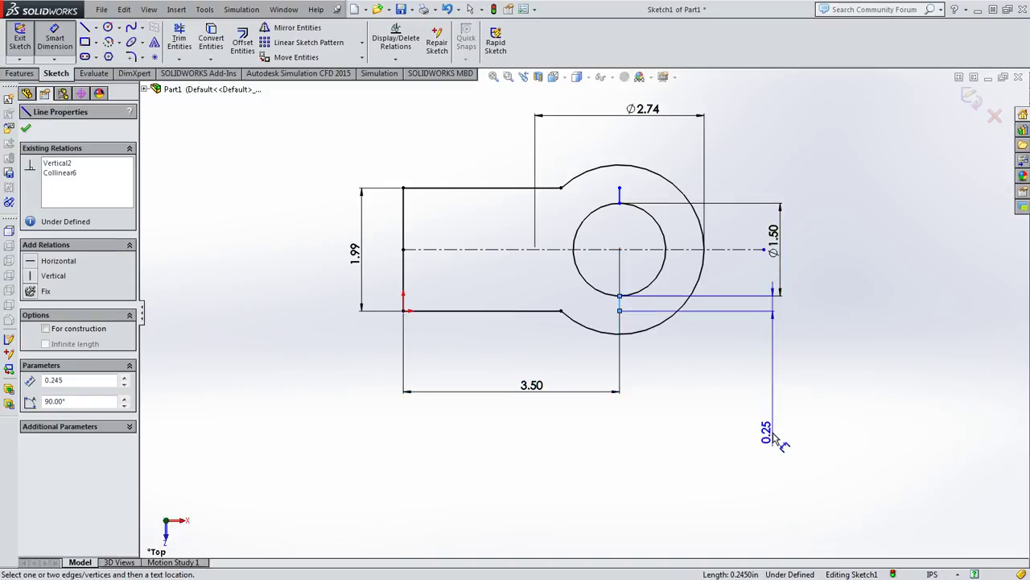
key(Escape)
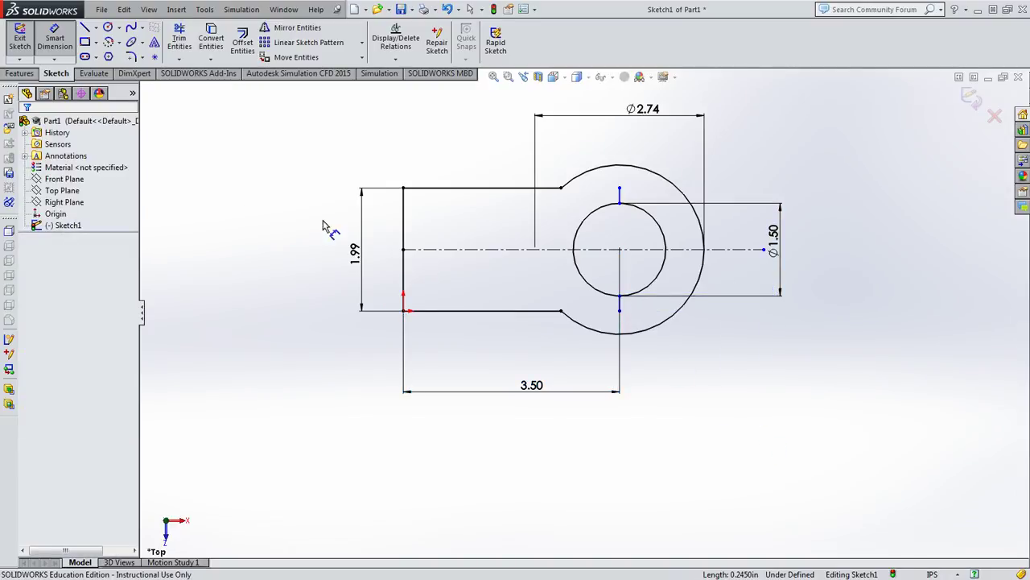
right_click(313, 188)
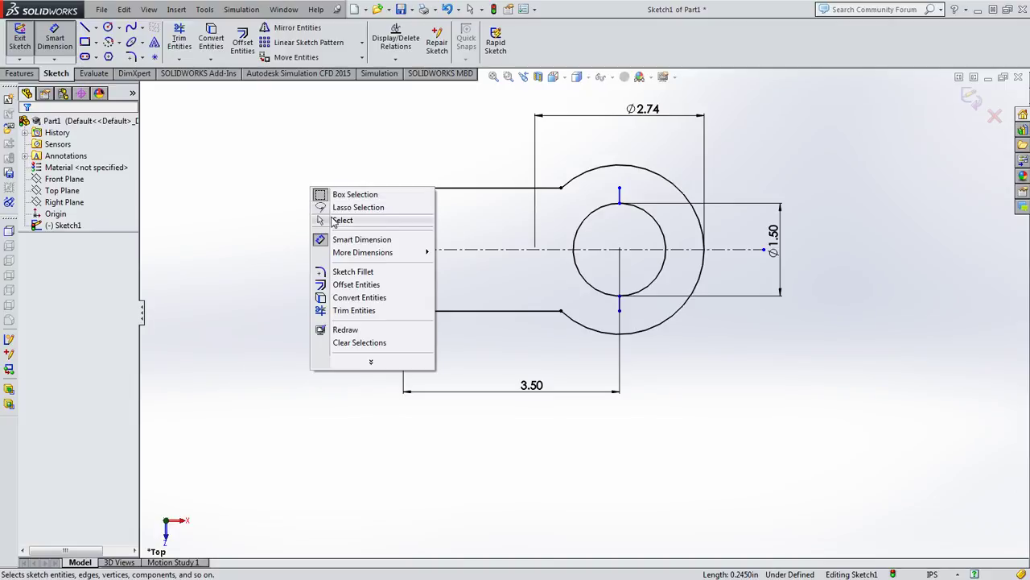
click(334, 220)
click(620, 305)
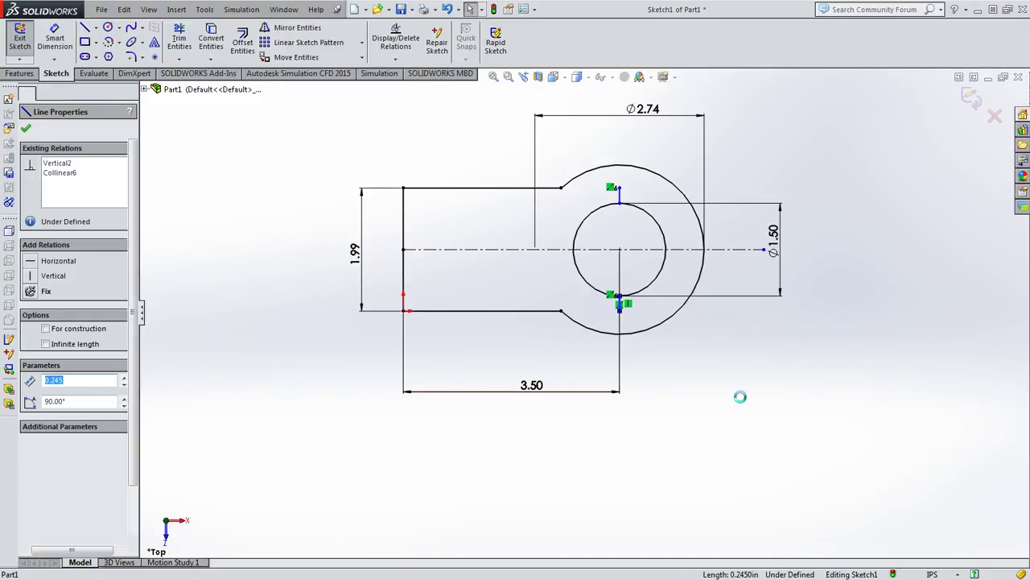
key(Escape)
click(620, 201)
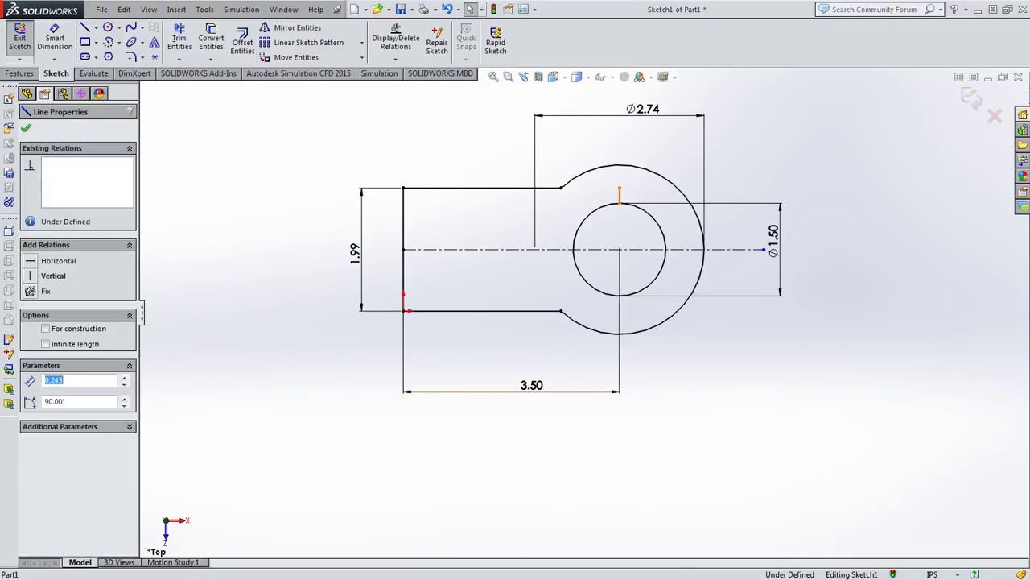
key(Delete)
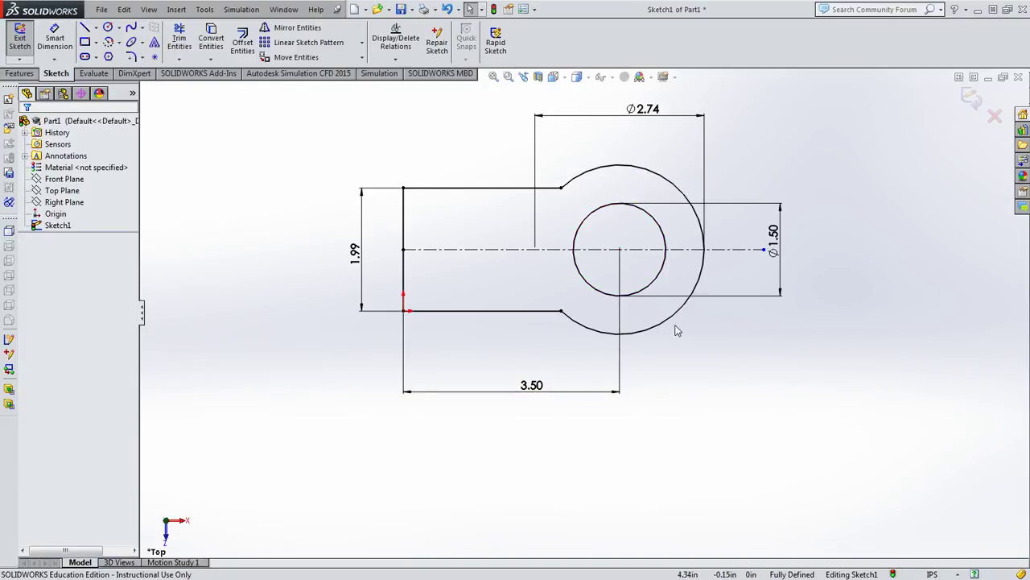
click(664, 276)
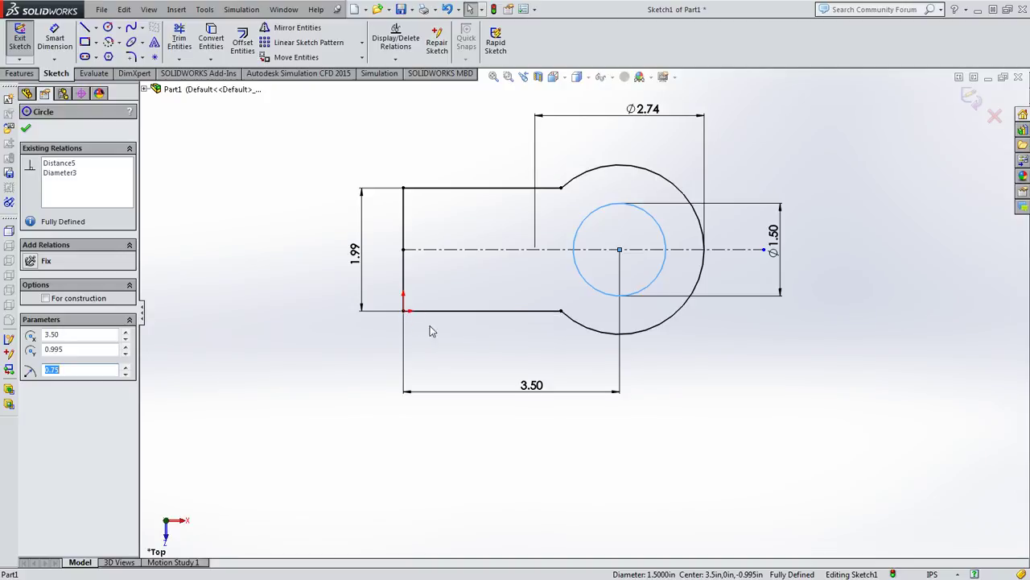
click(538, 393)
click(731, 430)
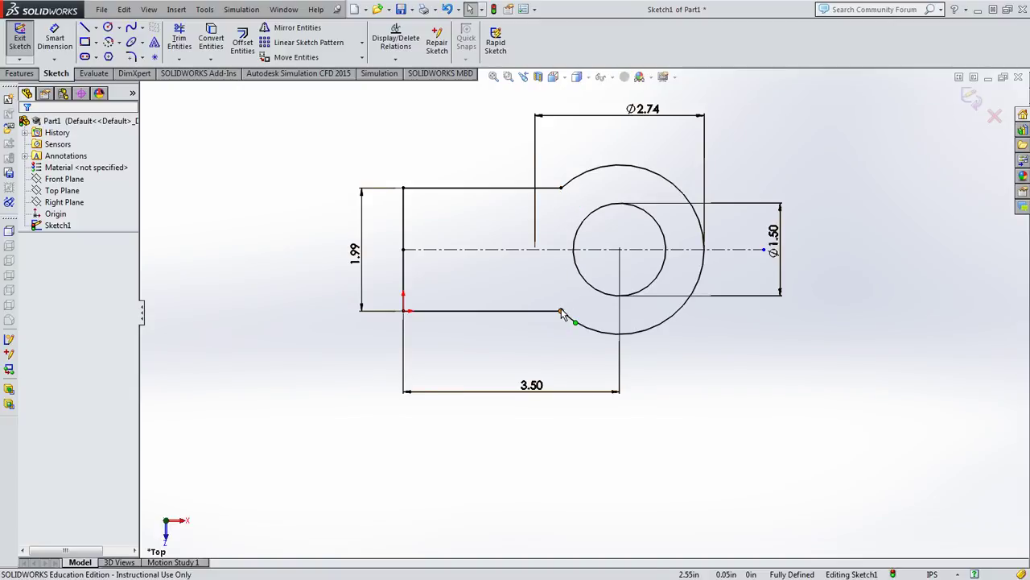
Exit the base sketch, check the plate thickness in the technical drawing and extrude the profile 0.37 in
click(973, 98)
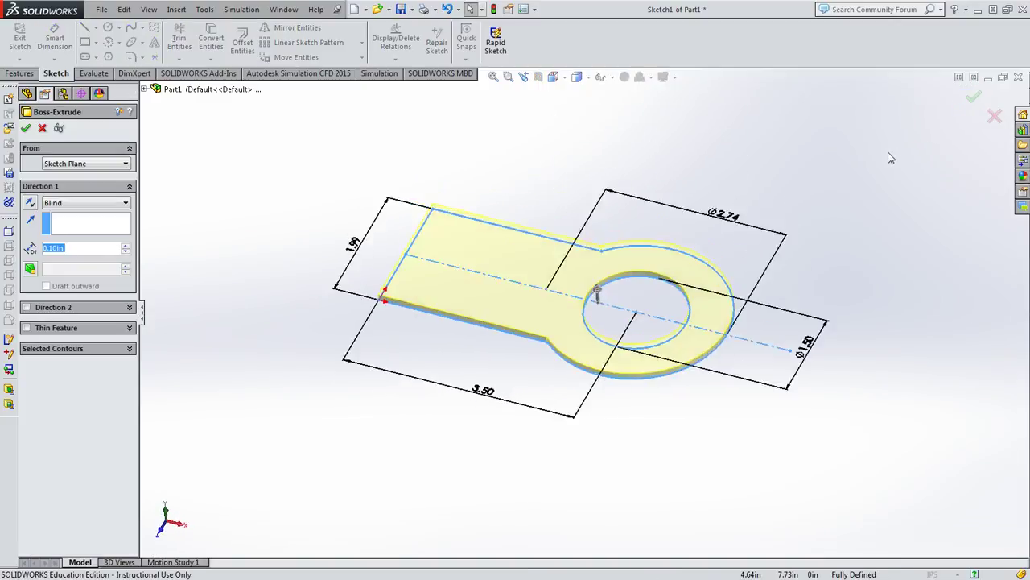
key(alt+Tab)
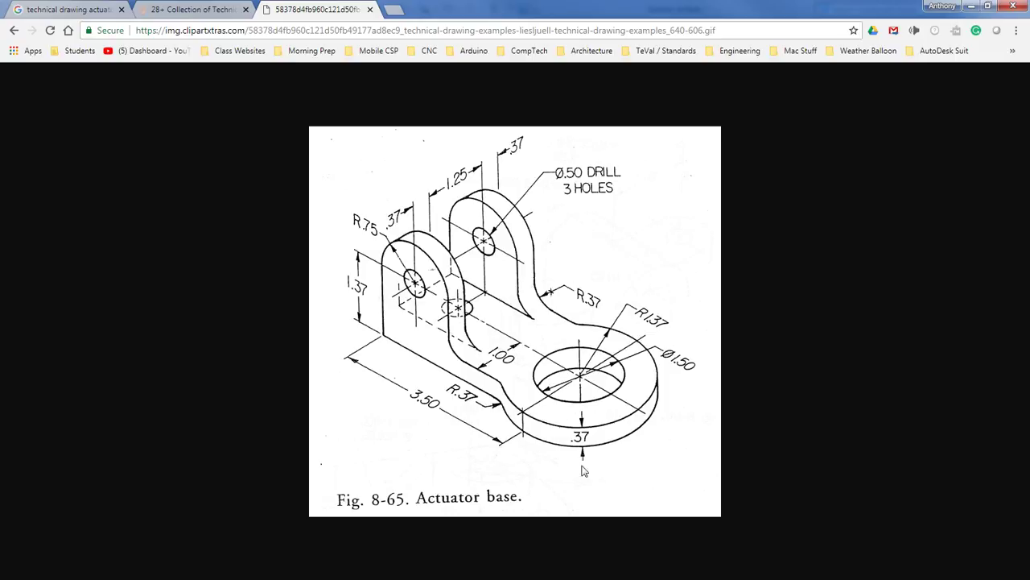
drag(538, 5, 0, 120)
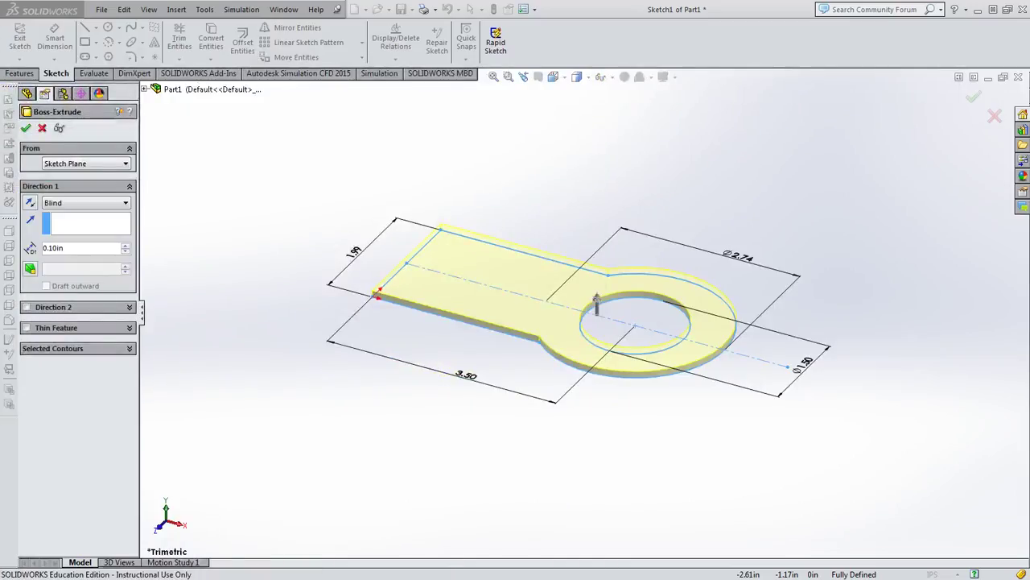
click(78, 247)
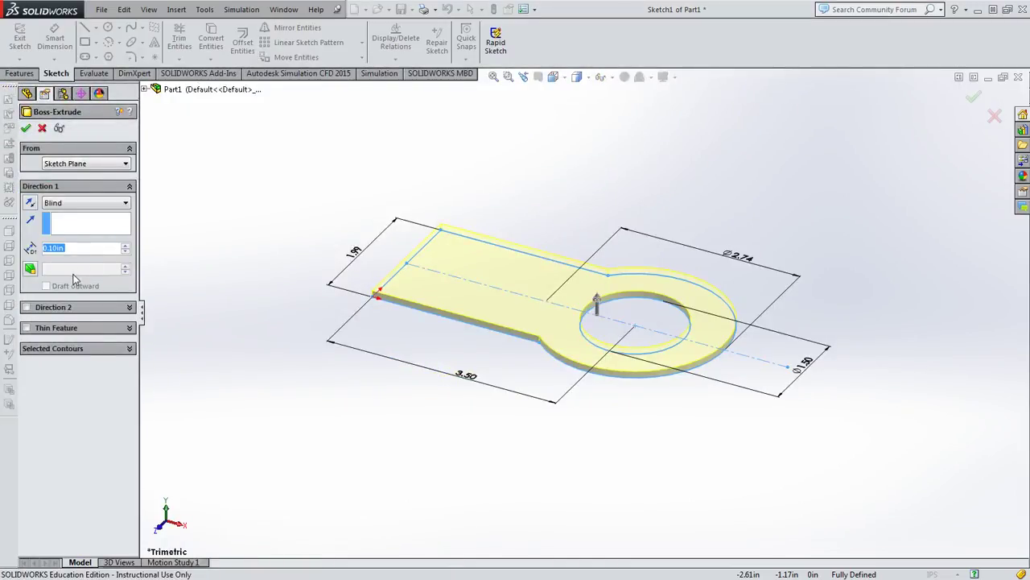
text(37)
key(Return)
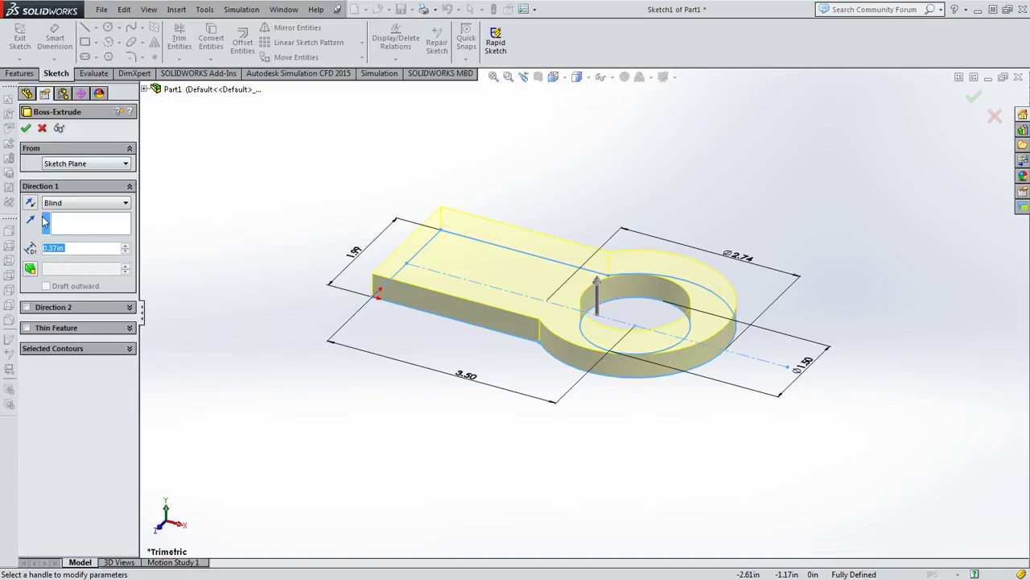
click(32, 129)
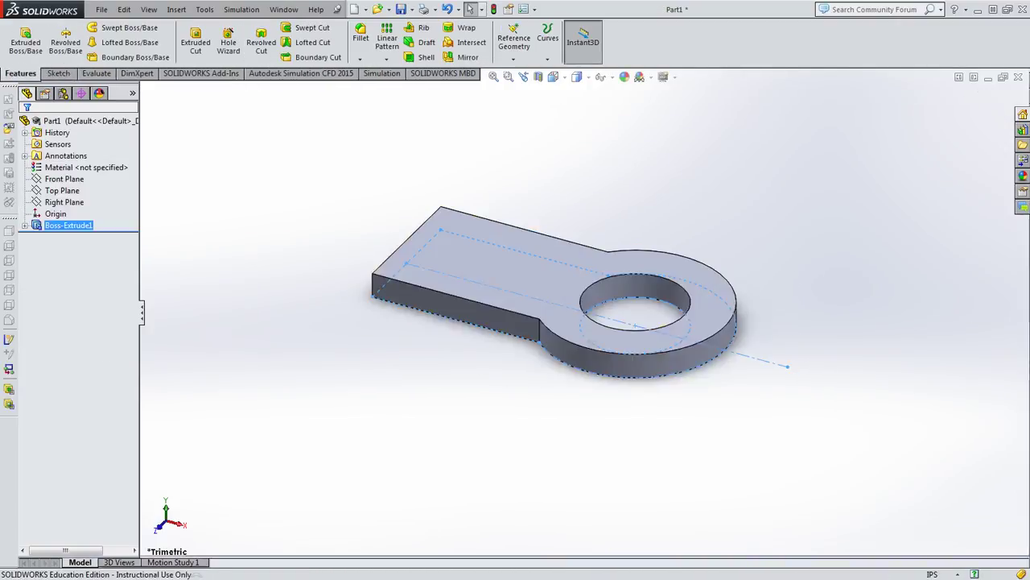
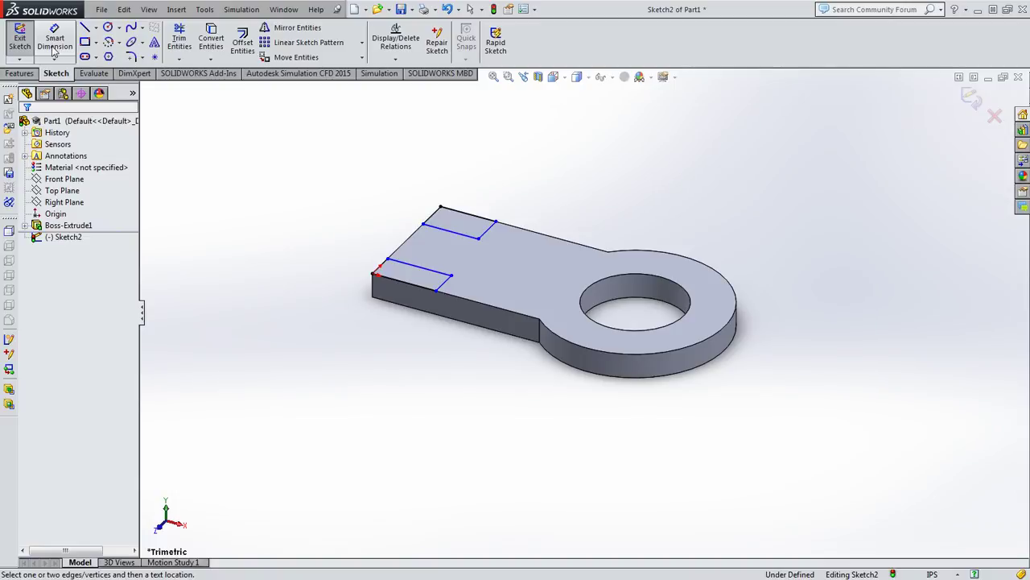
Dimension the width of the rear rectangle on the plate's top face as 0.37 in
click(53, 50)
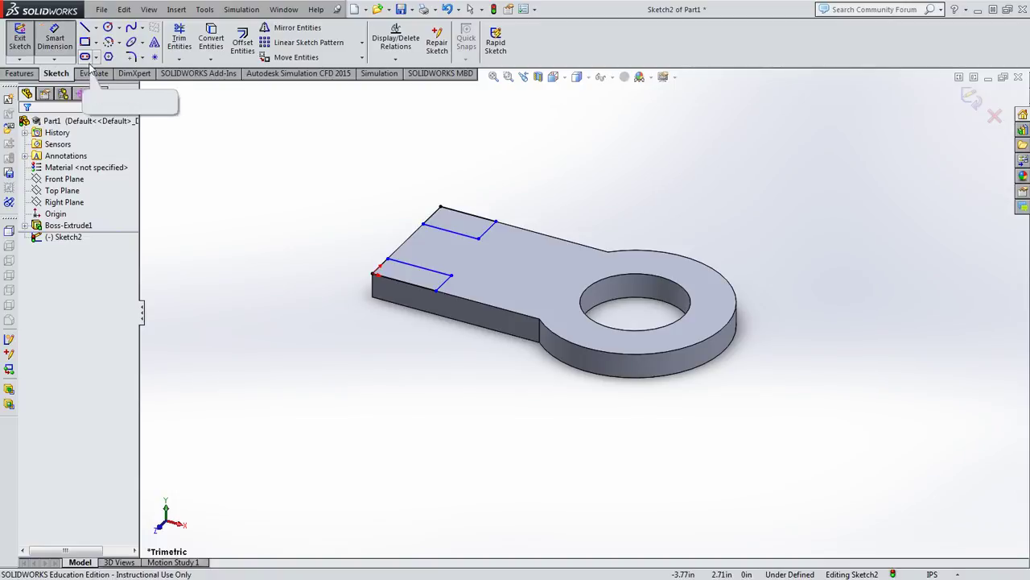
click(493, 231)
click(522, 241)
key(BackSpace)
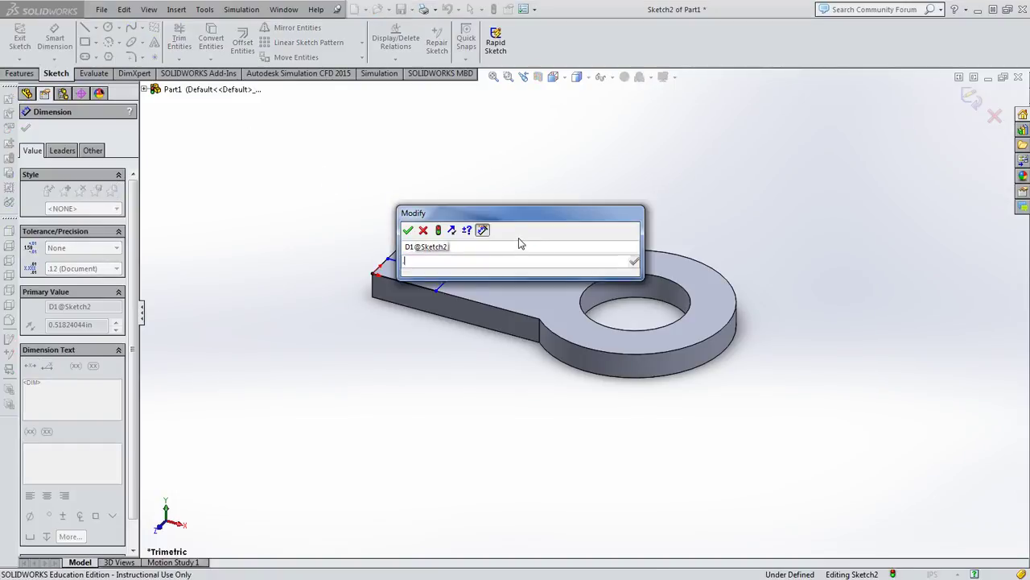
text(.37)
key(Return)
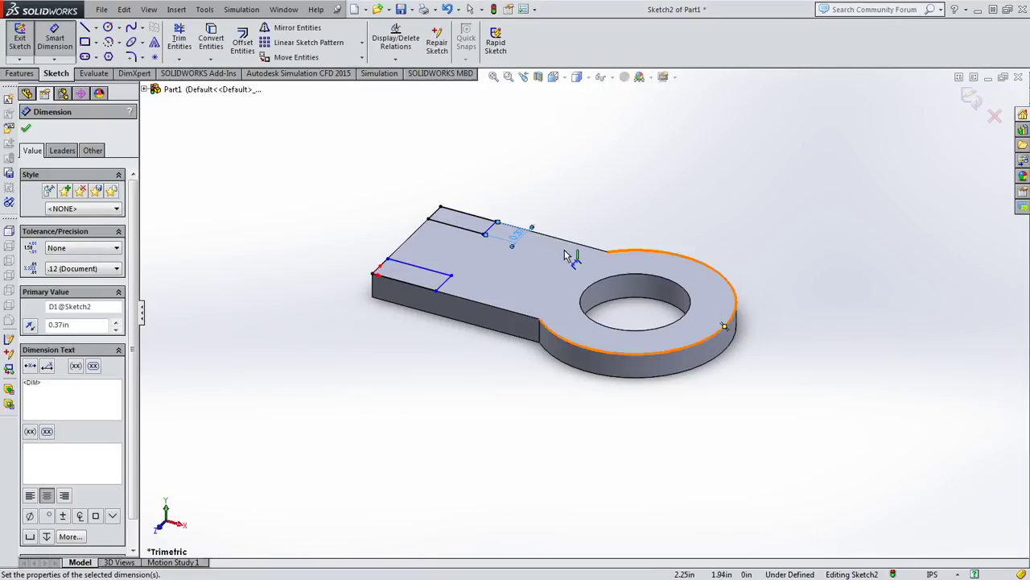
Dimension the width of the front rectangle beside the origin as 0.37 in
click(443, 284)
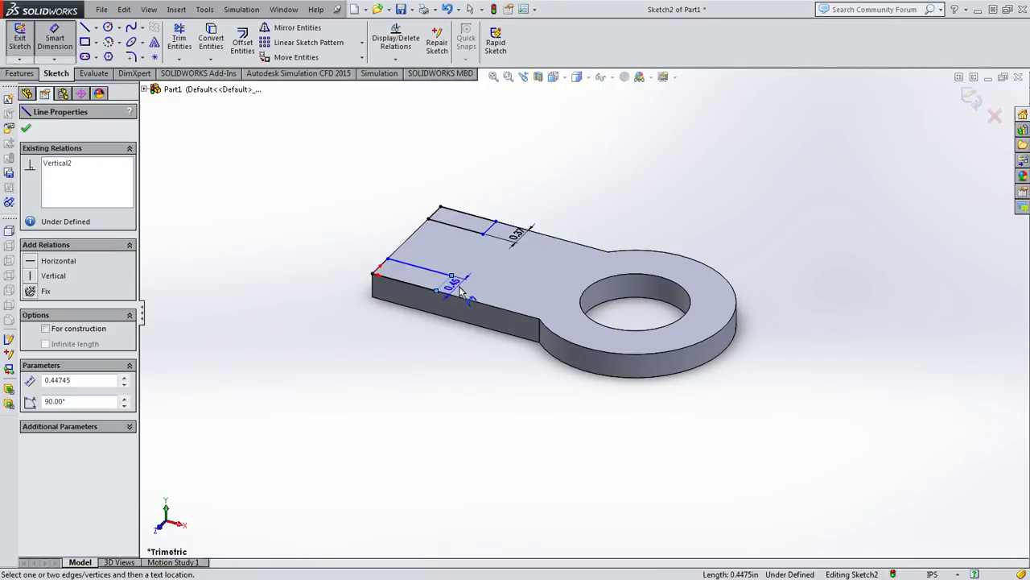
click(463, 292)
text(.37)
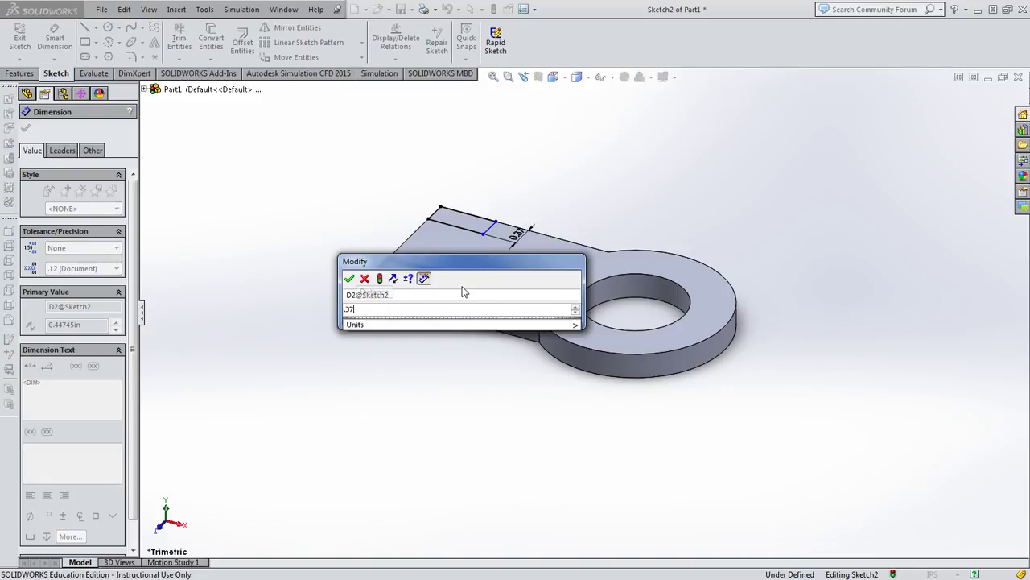
key(Return)
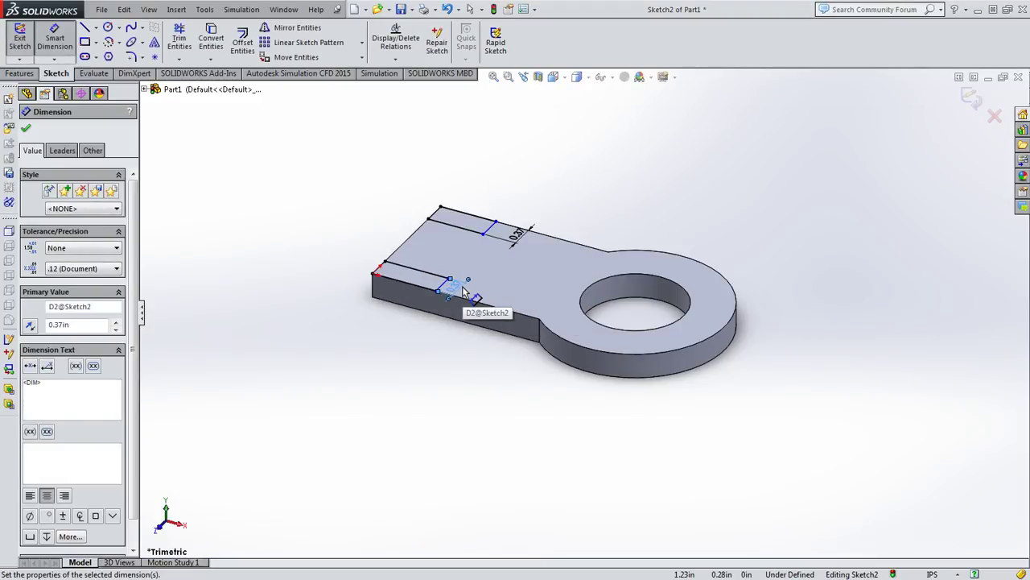
Check the technical drawing and dimension the front rectangle's length along the plate edge as 1.50 in
click(404, 286)
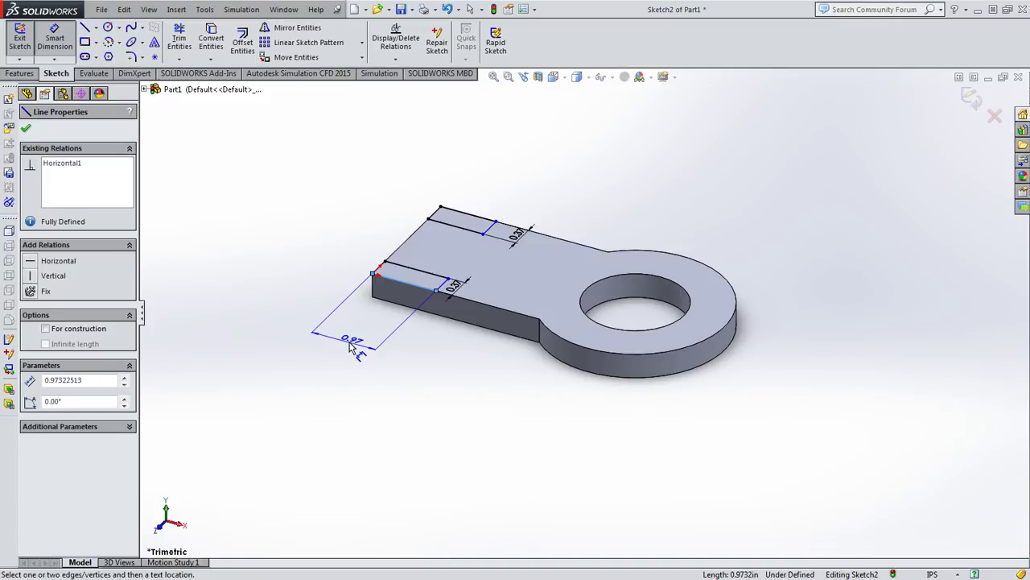
click(350, 345)
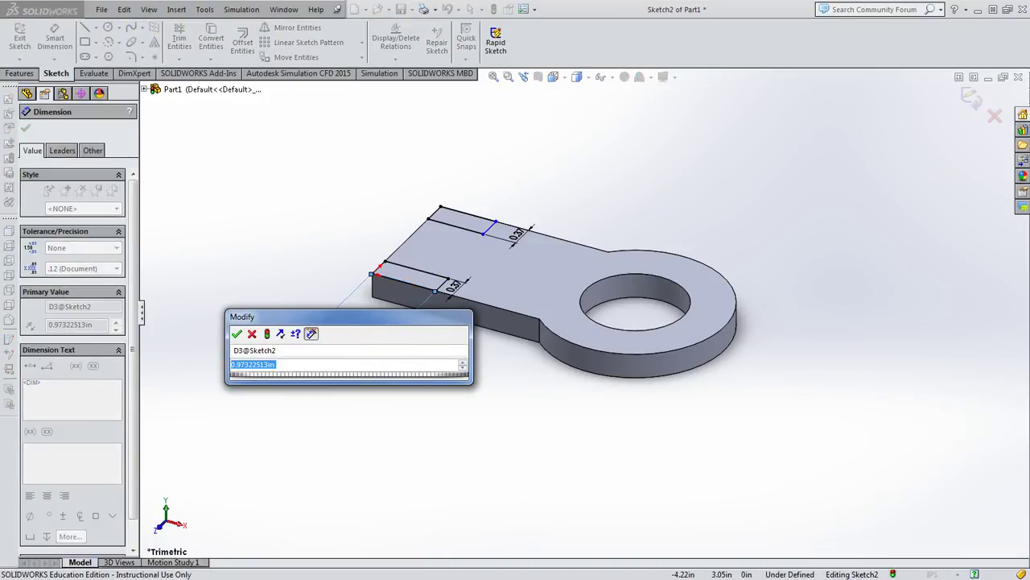
key(alt+Tab)
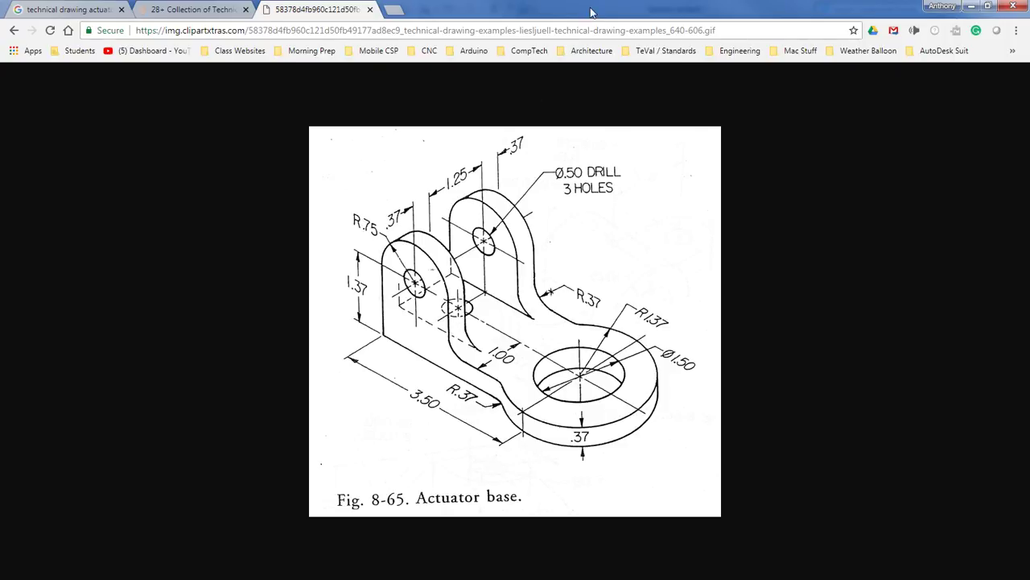
drag(592, 7, 0, 161)
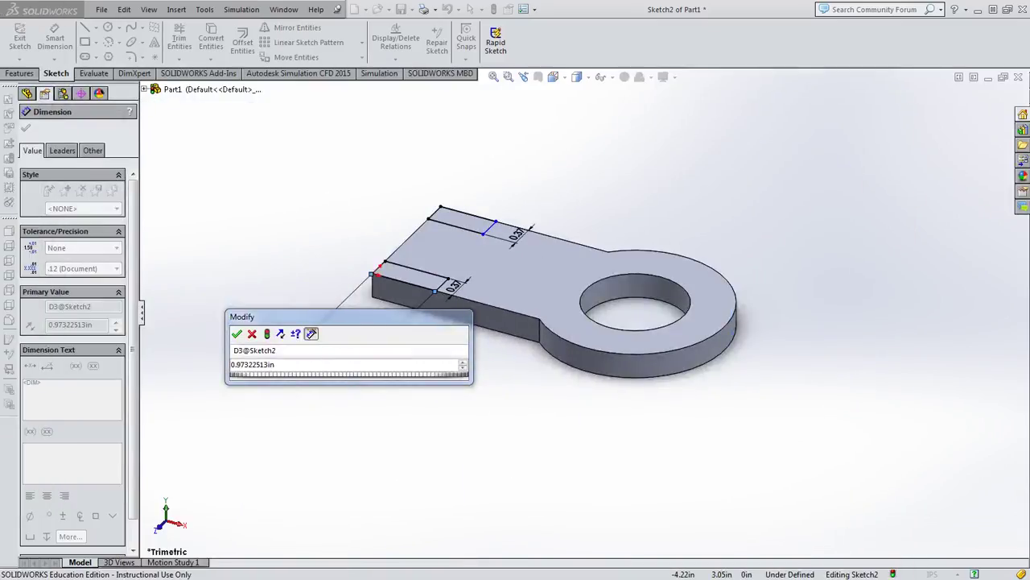
double_click(297, 364)
text(1.5)
key(Return)
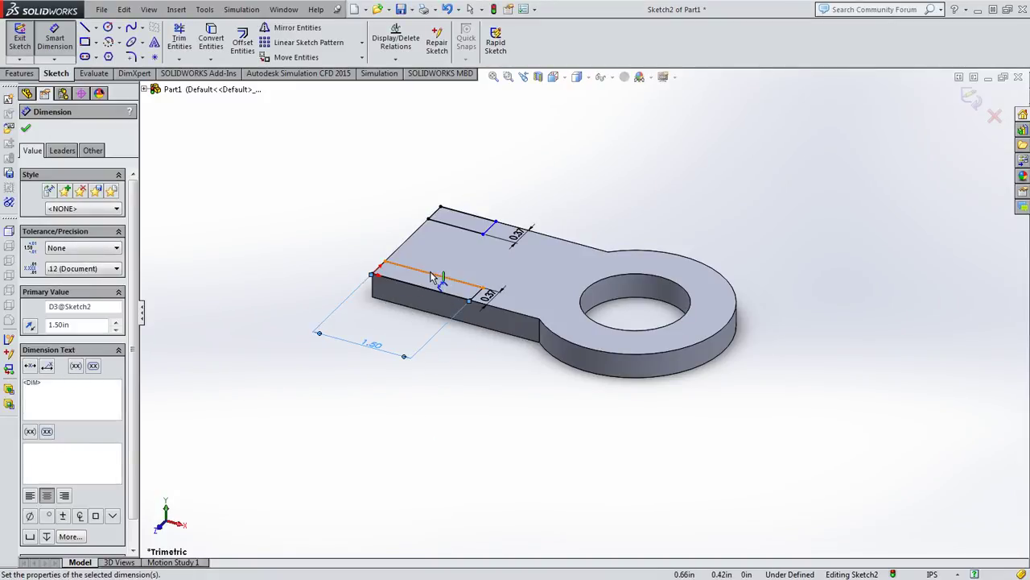
Dimension the rear rectangle's length along the plate edge as 1.25 in
click(471, 214)
click(487, 187)
text(1.25)
key(Return)
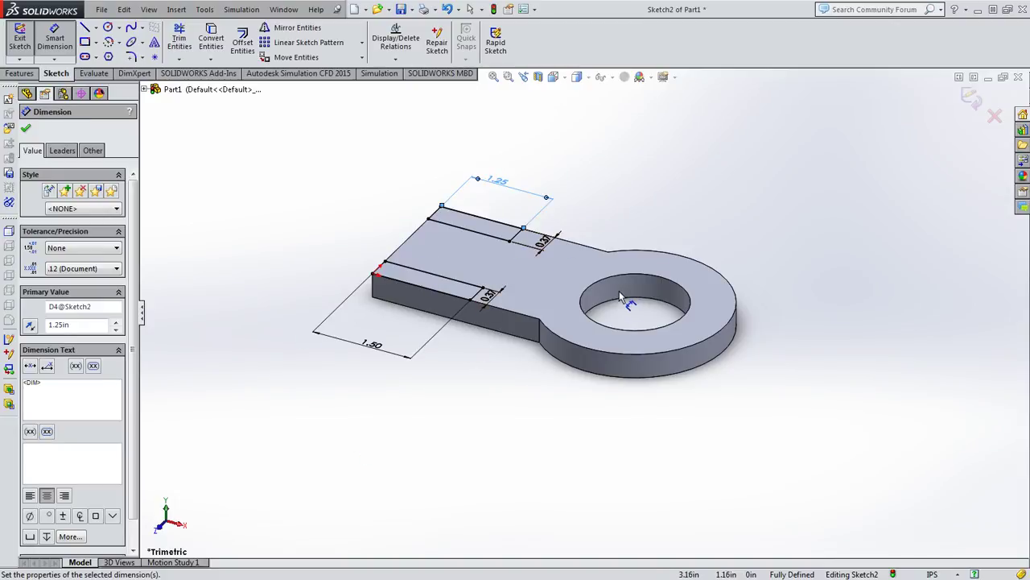
Extrude both rectangles upward by 1.37+.75 in as merged uprights, checking the height and radius in the technical drawing
click(971, 100)
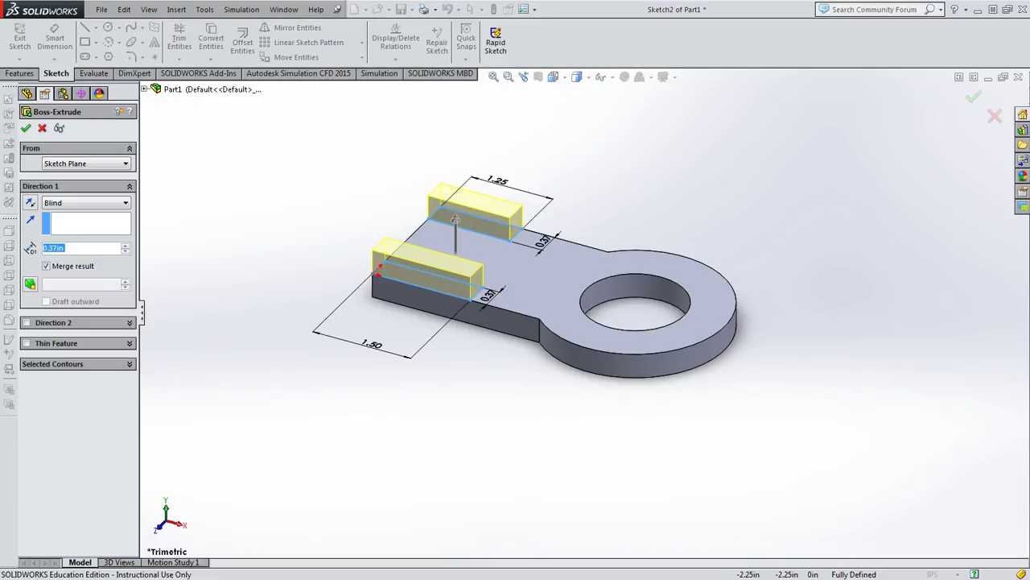
text(1.37+)
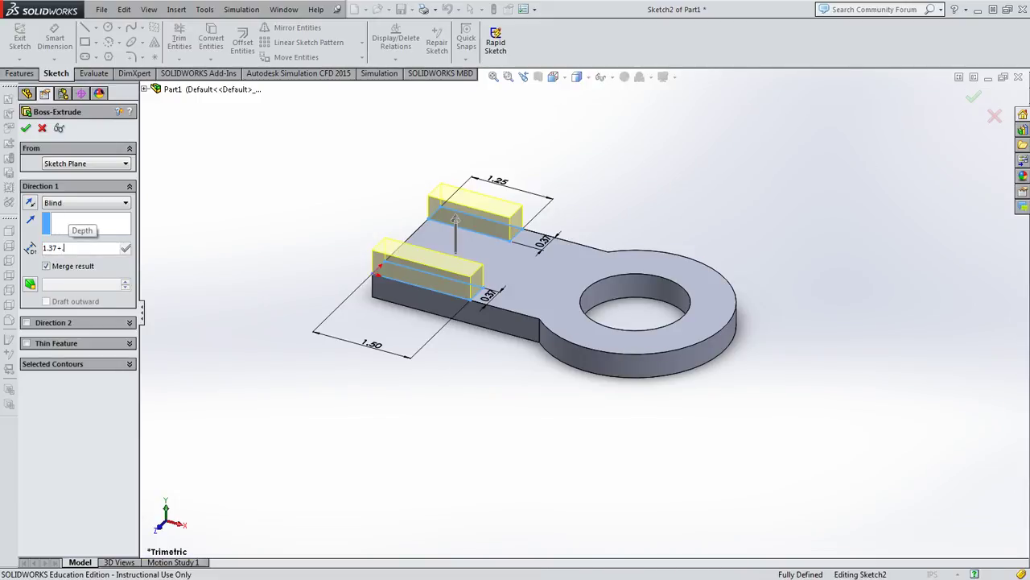
text(.75)
key(Return)
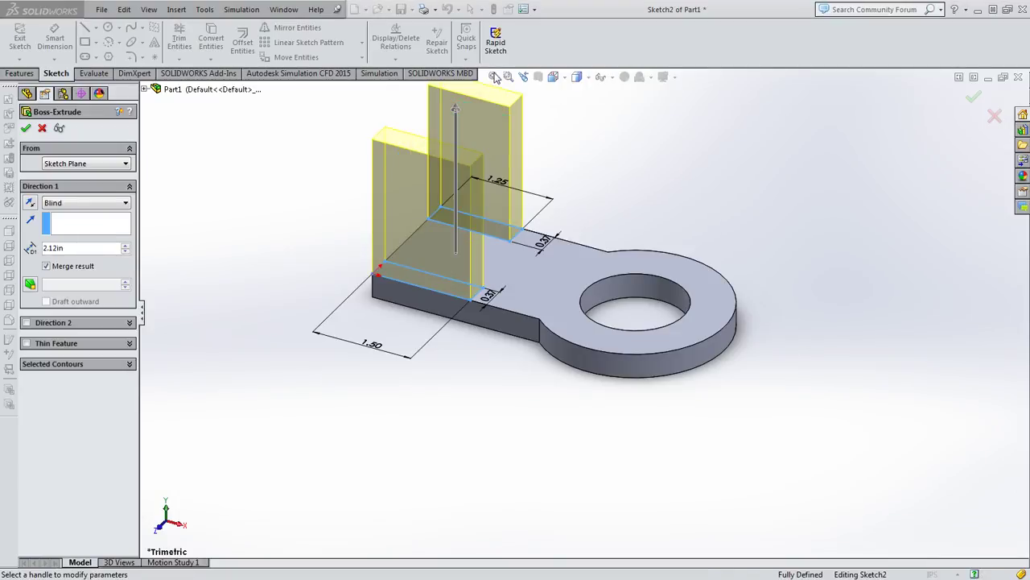
key(alt+Tab)
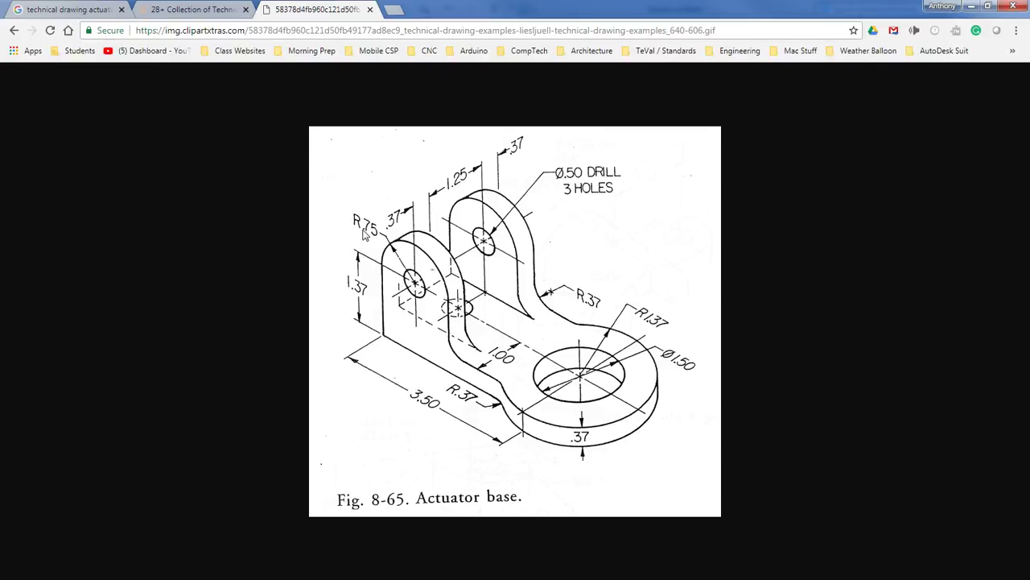
key(alt+Tab)
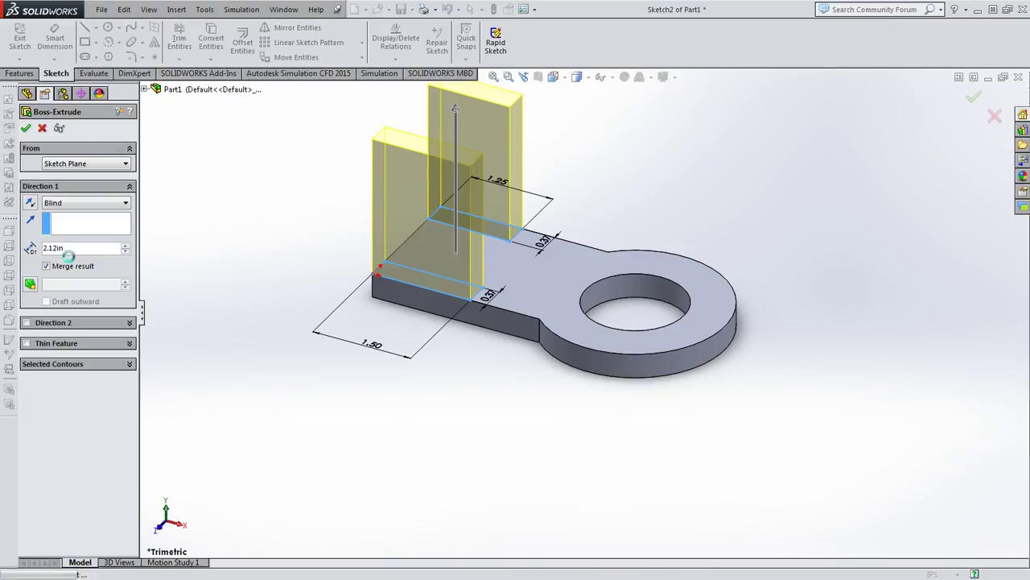
key(Return)
click(295, 324)
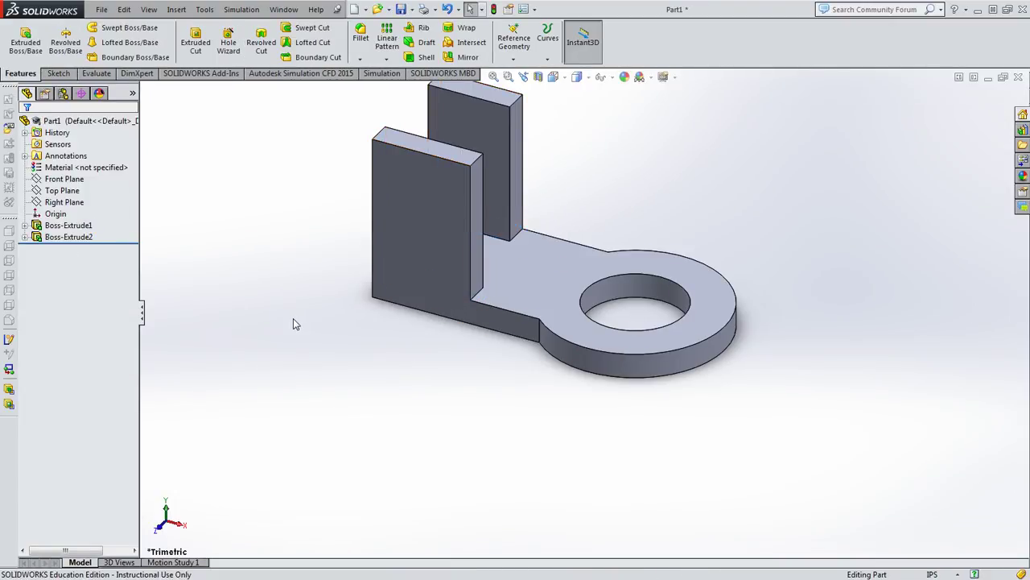
Check the corner radius of the uprights in the technical drawing and return to the model
key(alt+Tab)
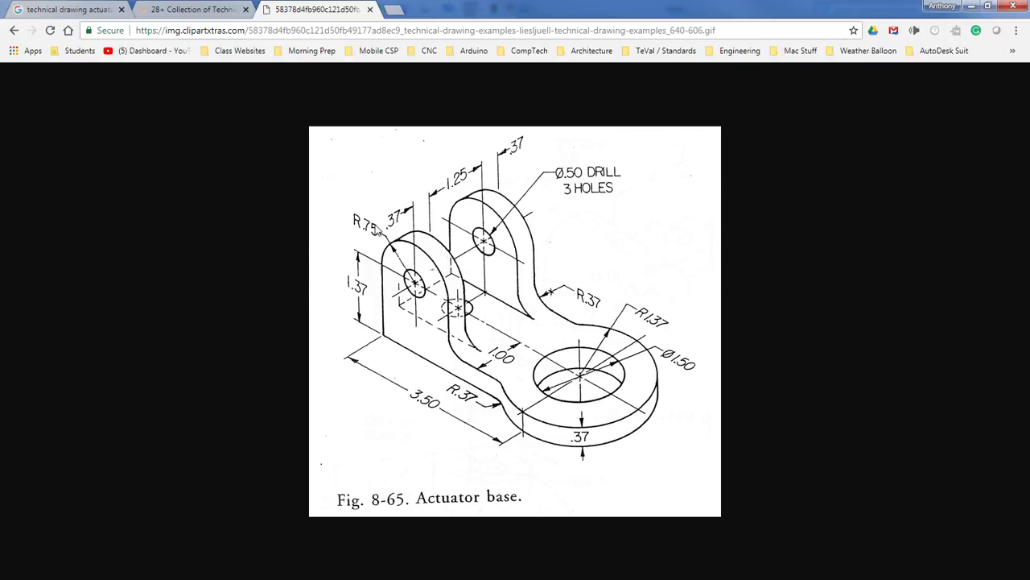
click(971, 6)
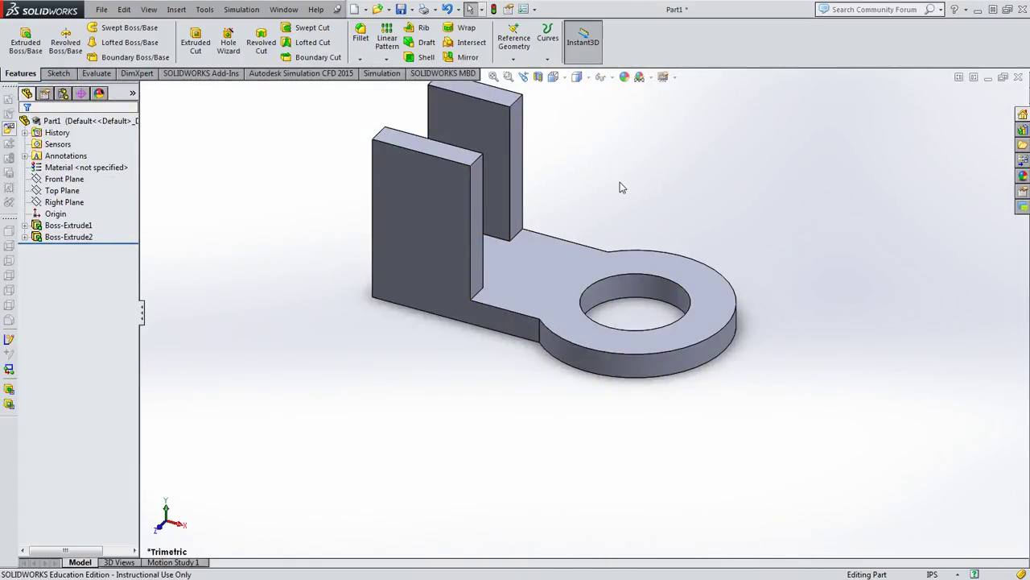
key(z)
scroll(483, 185, down, 5)
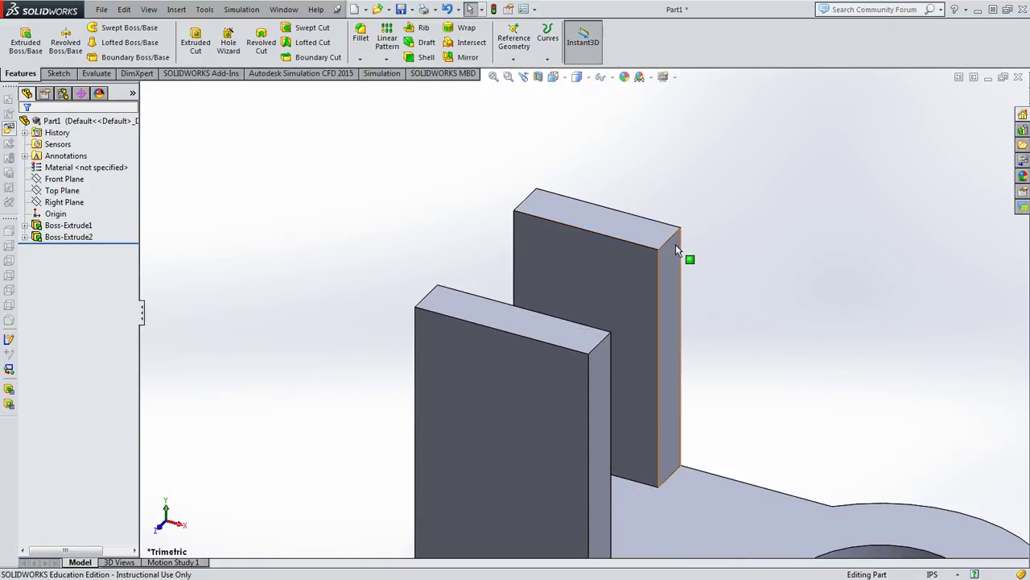
click(669, 237)
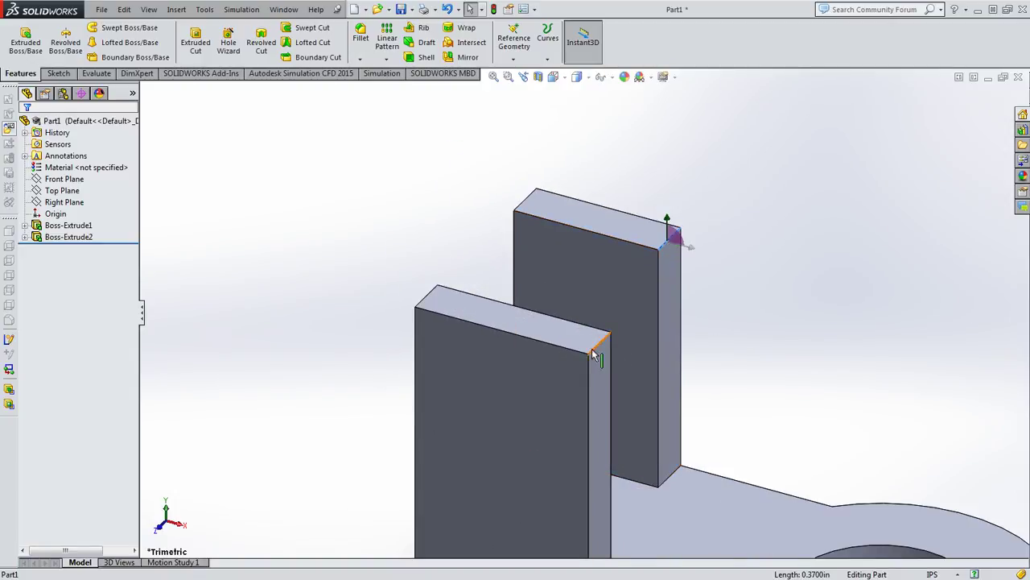
click(331, 213)
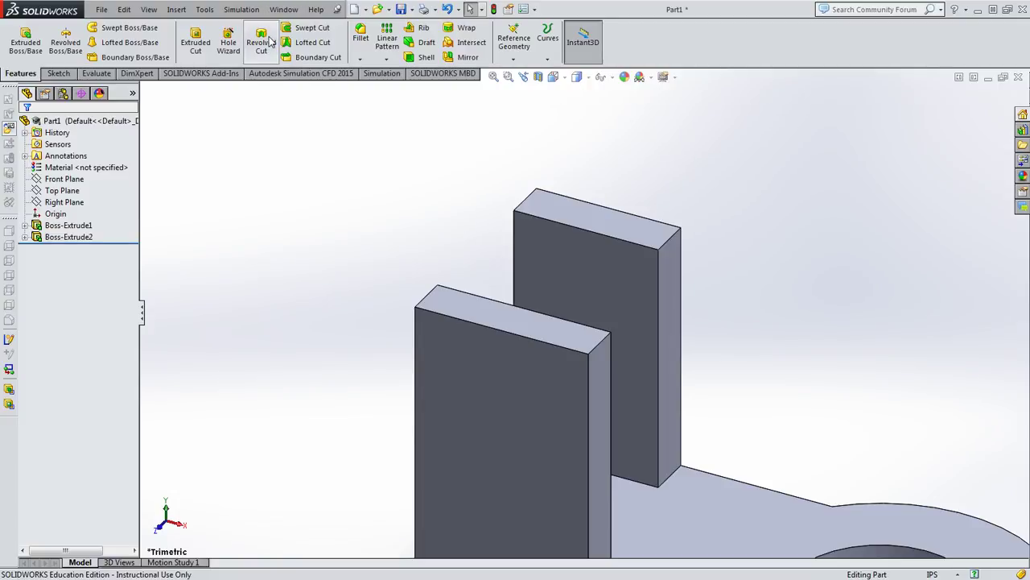
click(361, 37)
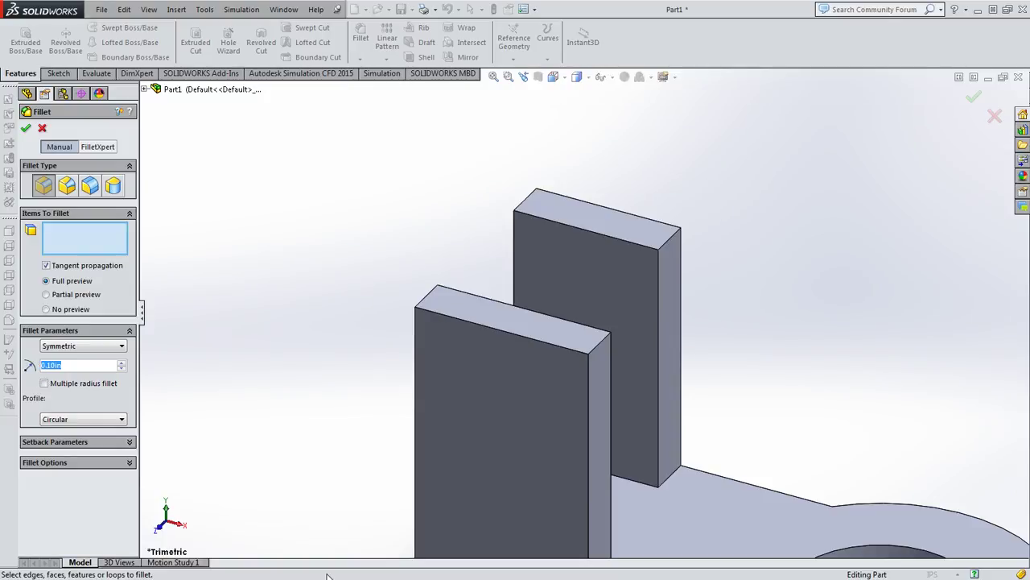
text(.75)
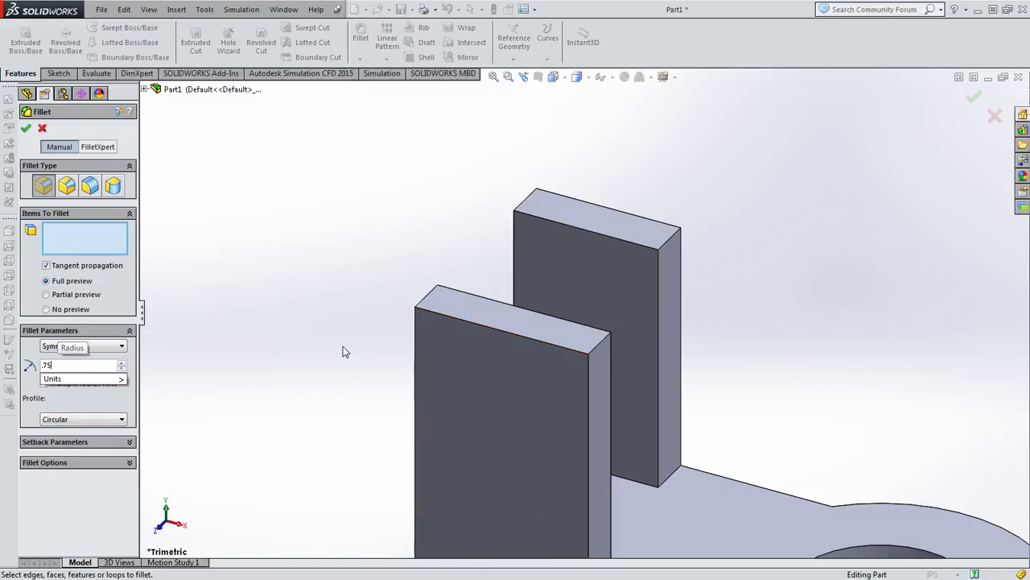
key(Return)
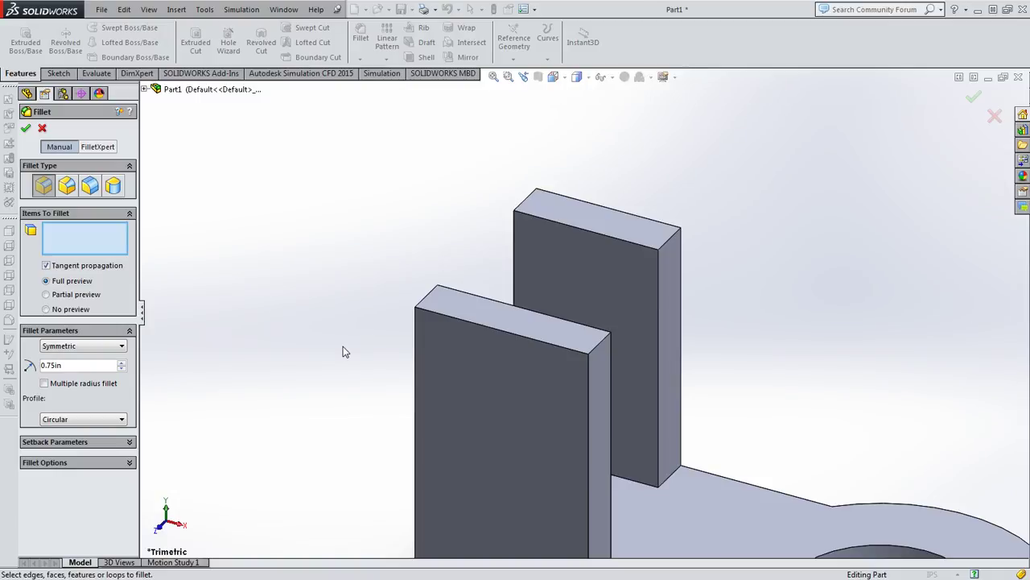
click(670, 244)
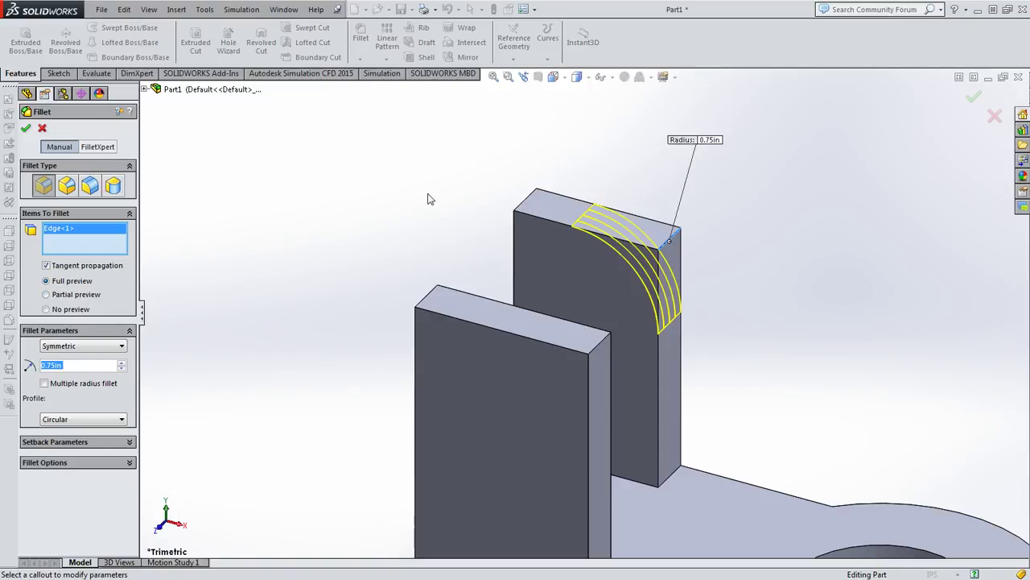
click(523, 203)
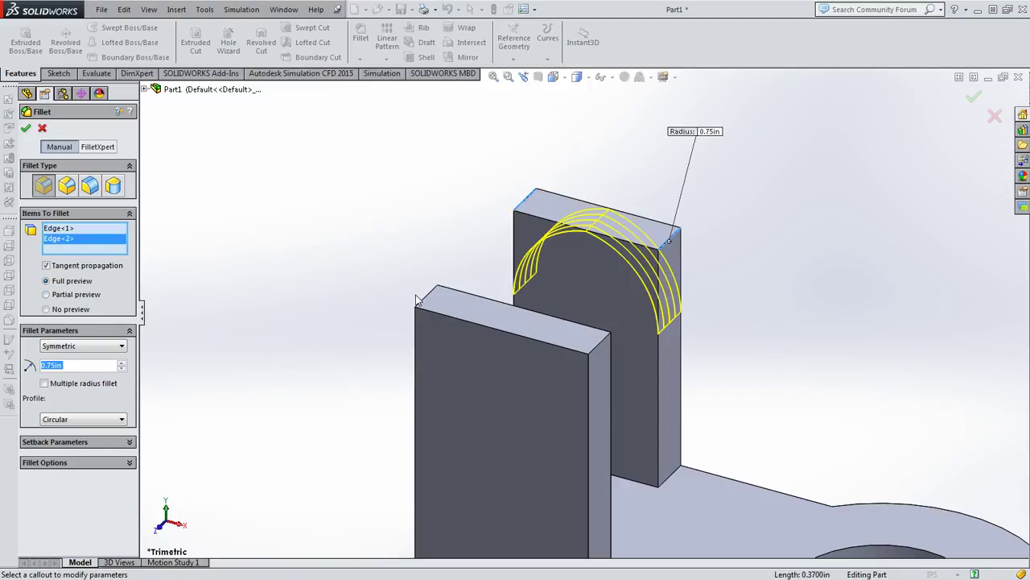
click(428, 301)
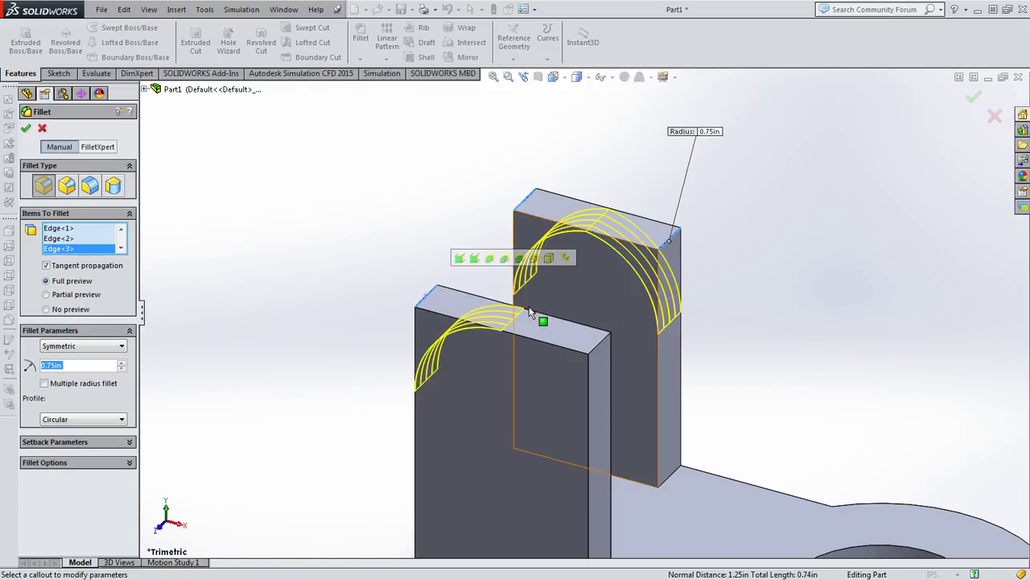
click(605, 346)
middle_drag(504, 339, 418, 306)
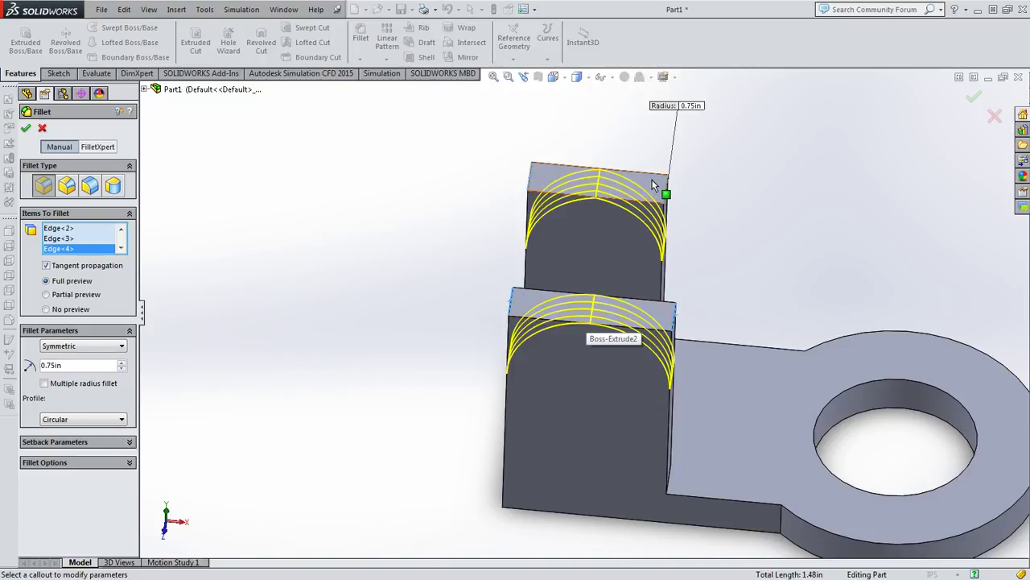
click(43, 129)
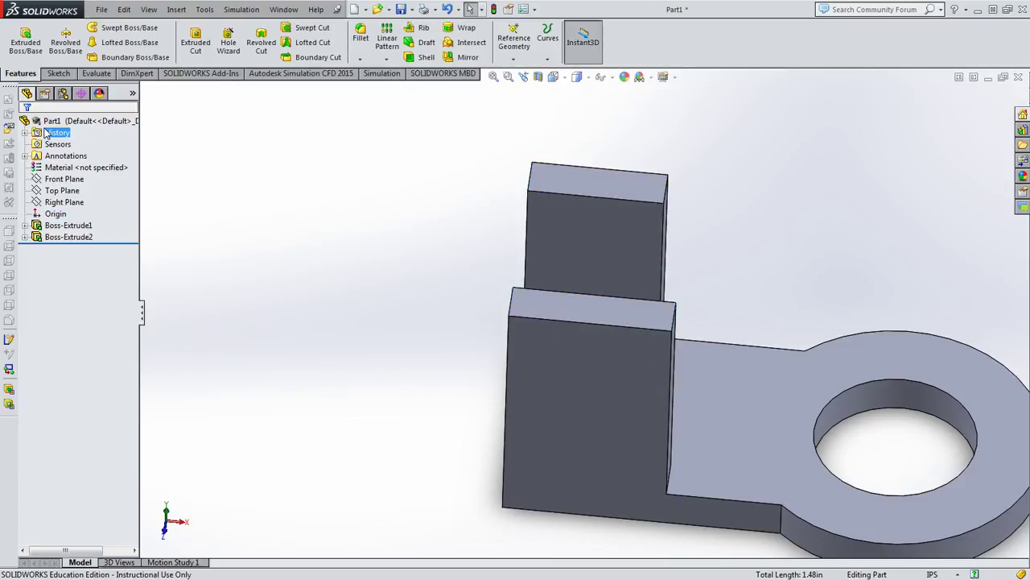
click(49, 238)
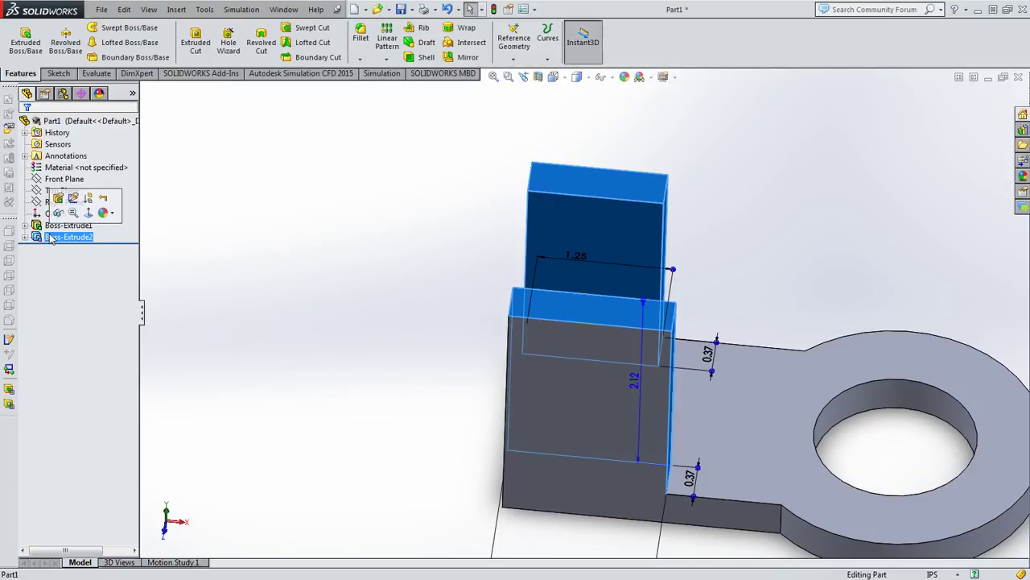
scroll(323, 256, up, 4)
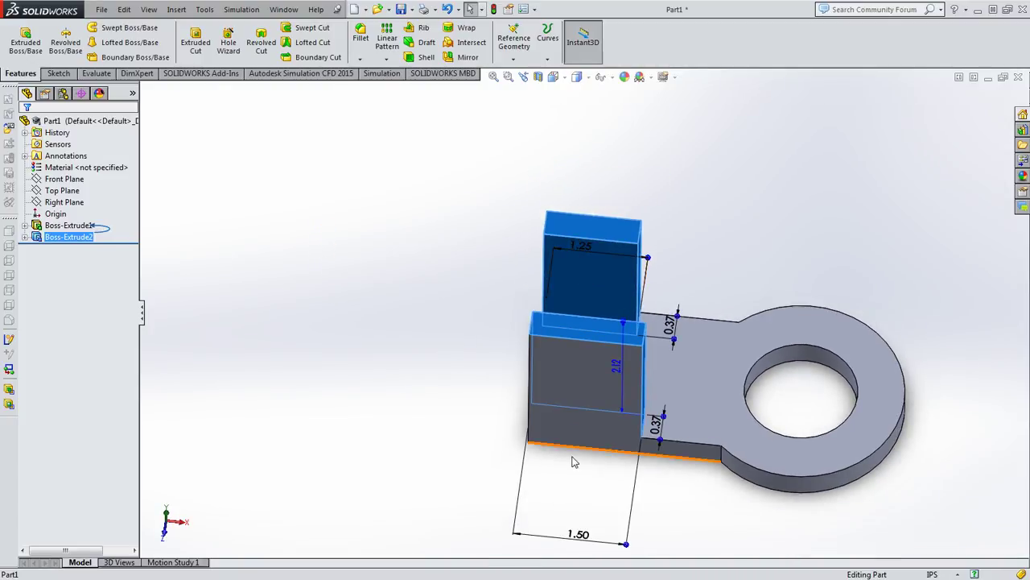
click(590, 250)
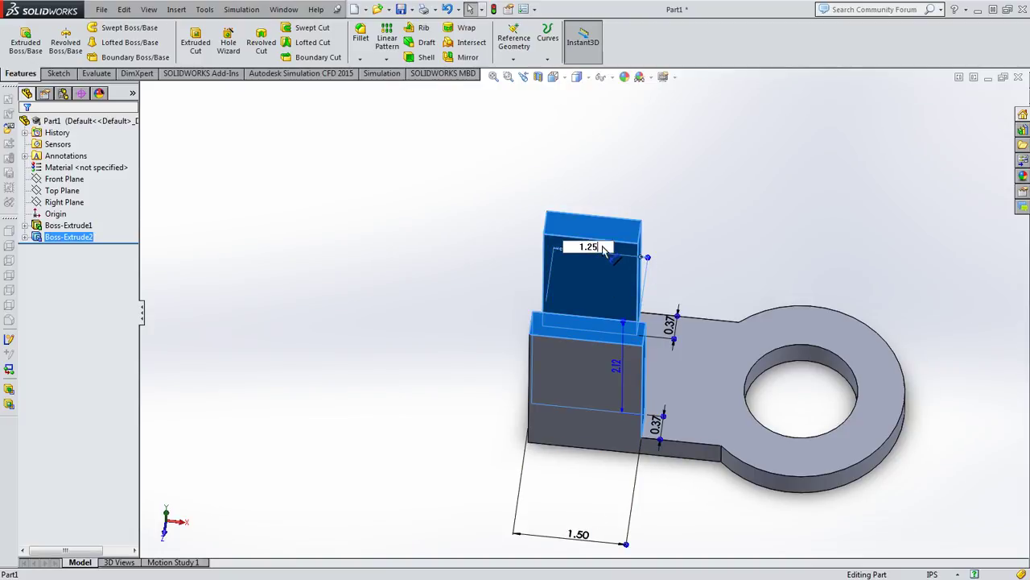
drag(604, 247, 575, 247)
text(5)
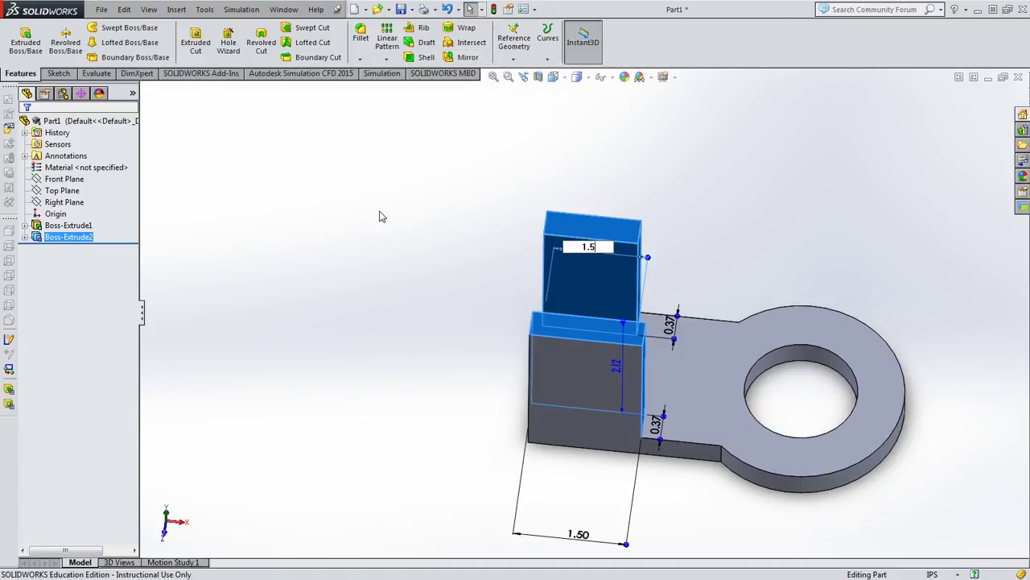
key(Escape)
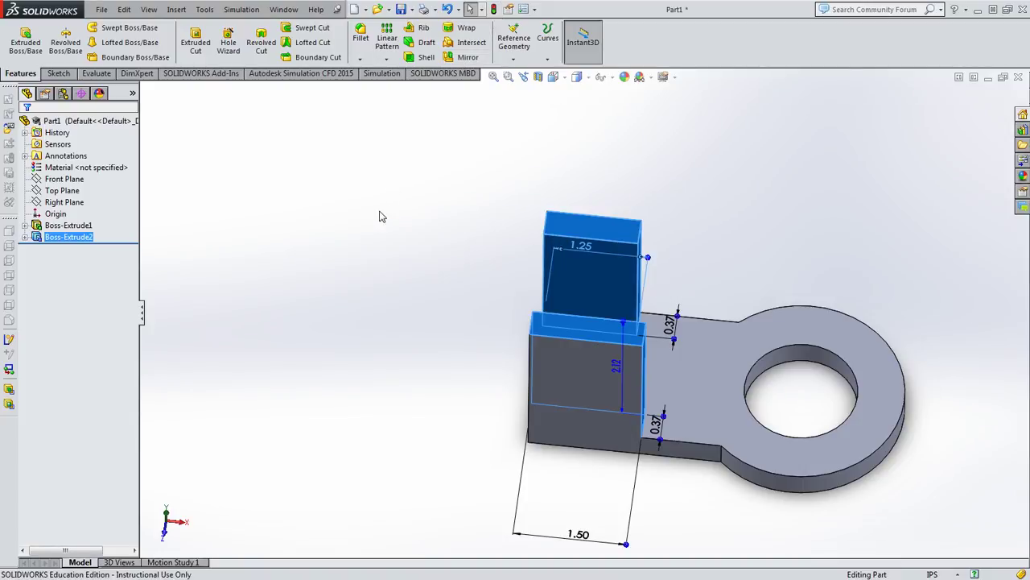
key(Escape)
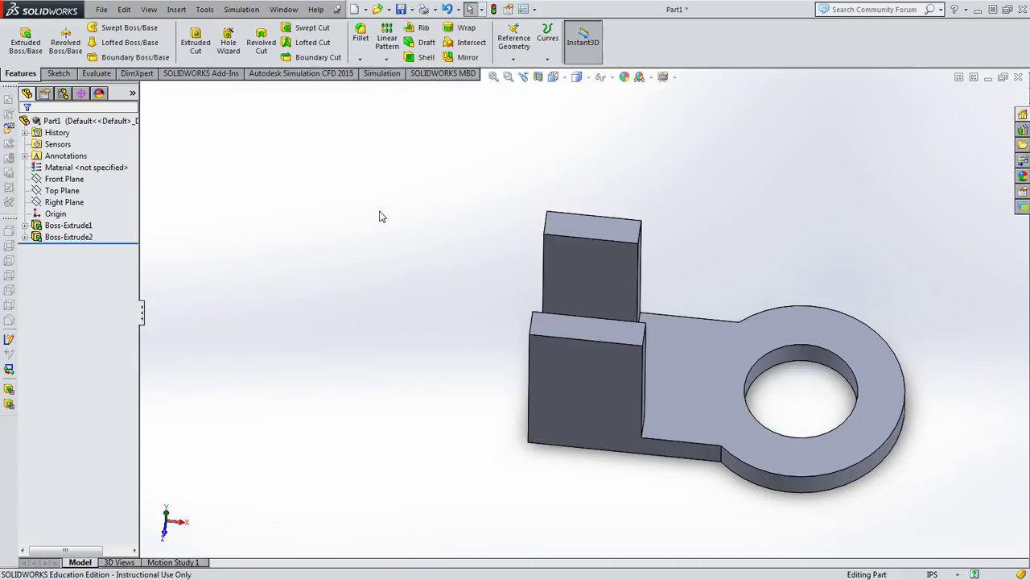
Expand the uprights' extrusion and open its sketch for editing
click(68, 237)
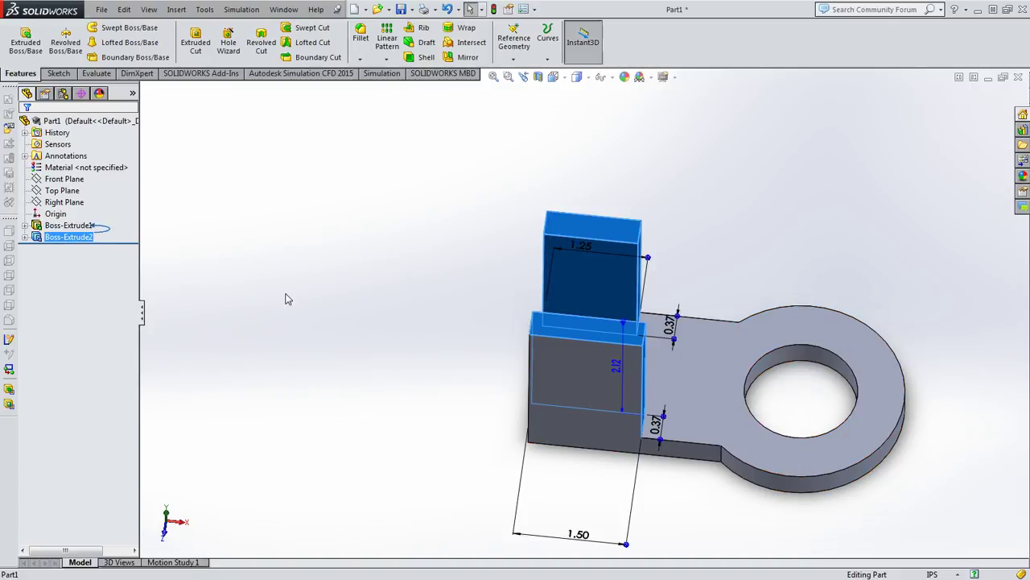
key(Escape)
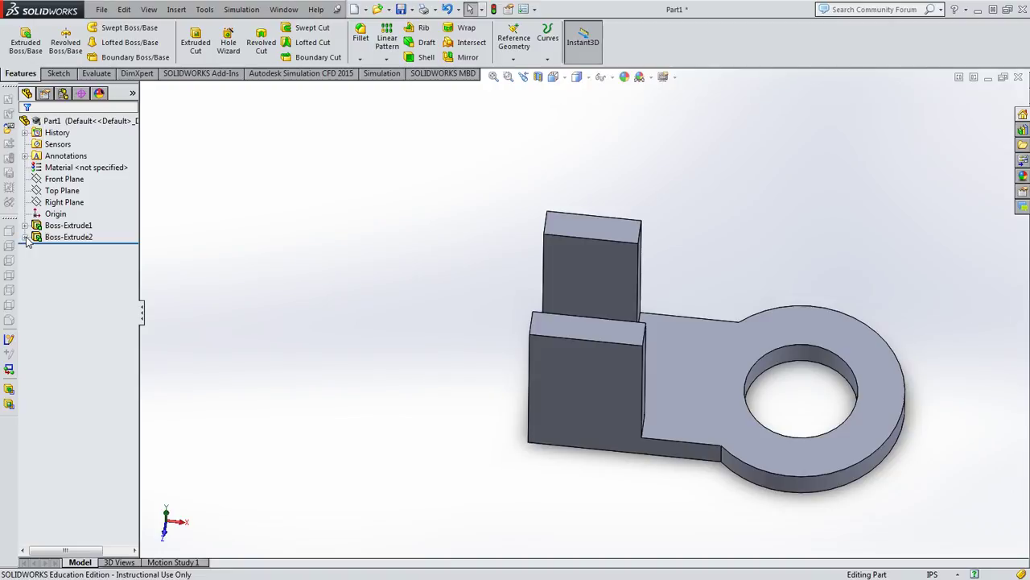
click(25, 237)
click(65, 238)
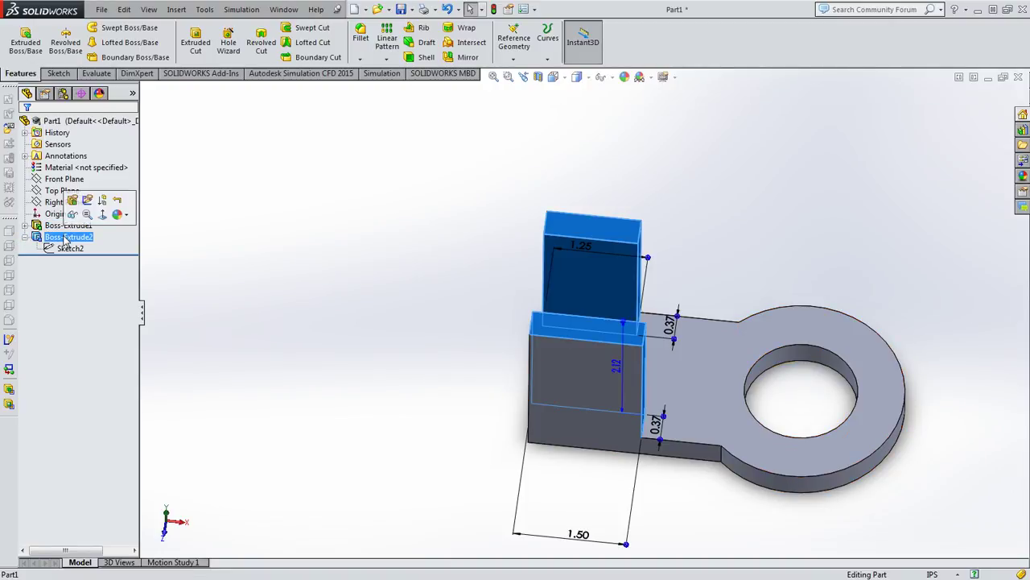
click(295, 285)
click(59, 249)
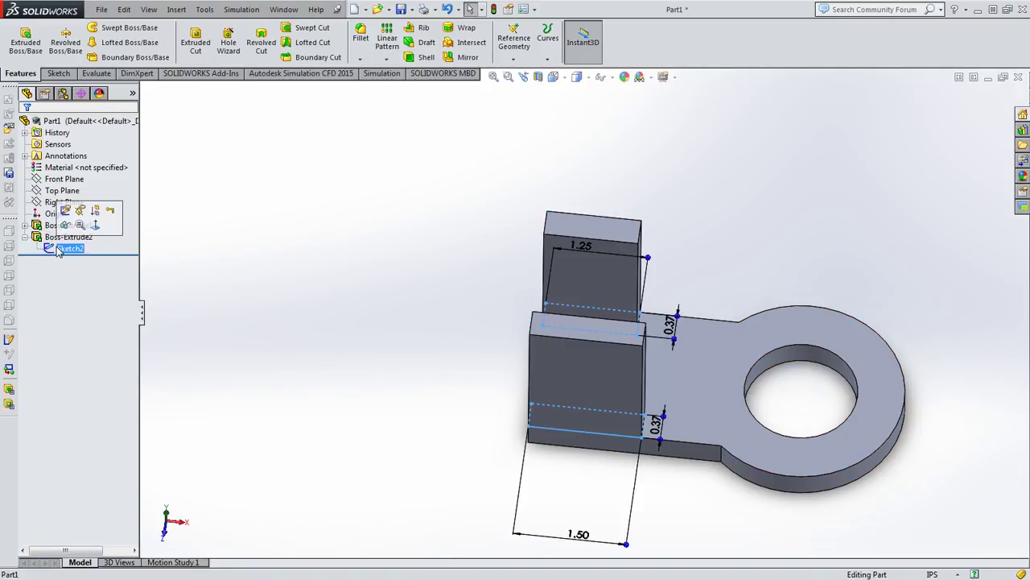
click(321, 334)
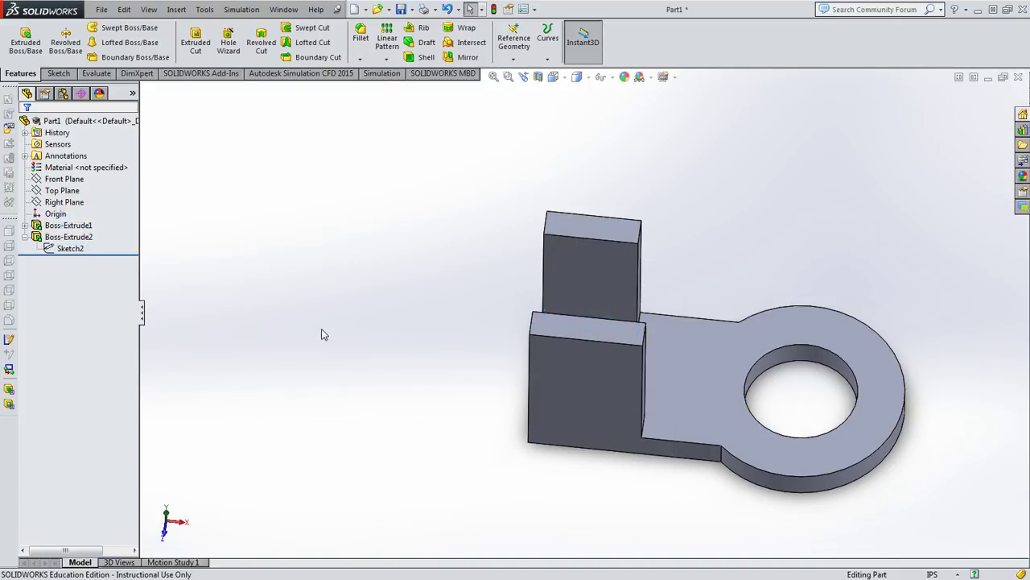
click(60, 248)
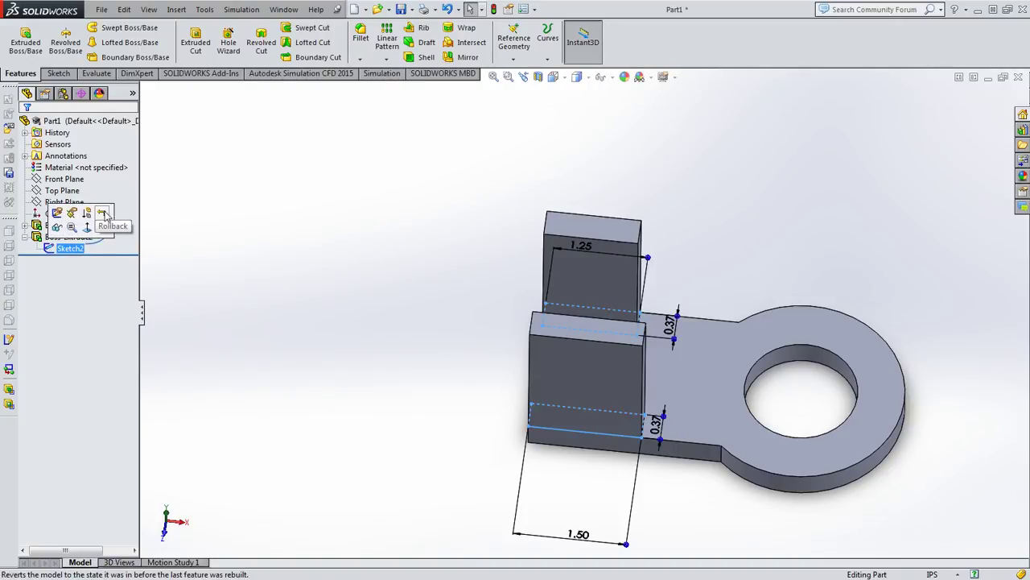
click(58, 214)
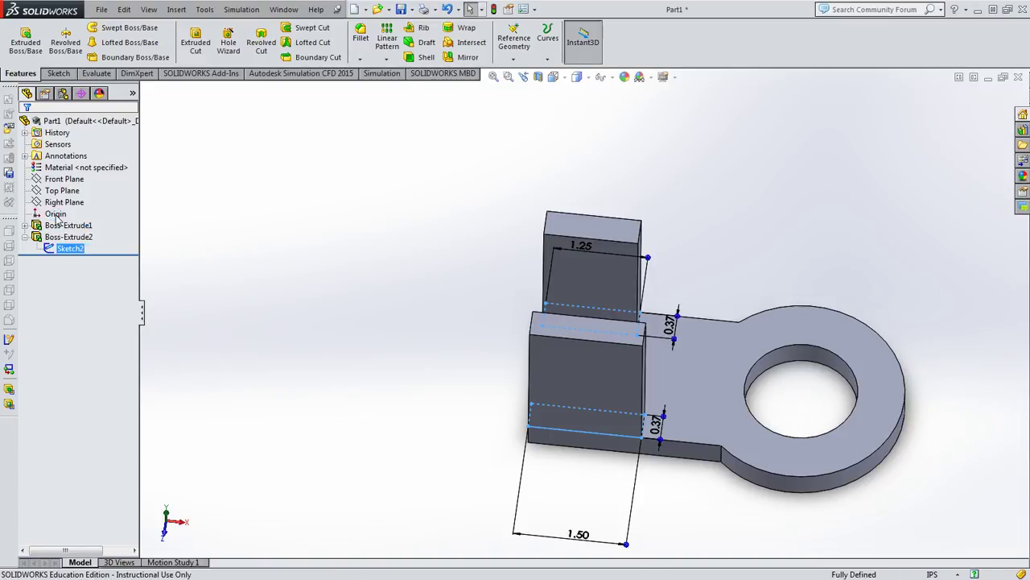
Set the rear rectangle's length along the plate edge to 1.5 in and exit the sketch
mouse_move(413, 275)
middle_down()
mouse_move(396, 343)
mouse_move(448, 430)
mouse_move(362, 242)
middle_up()
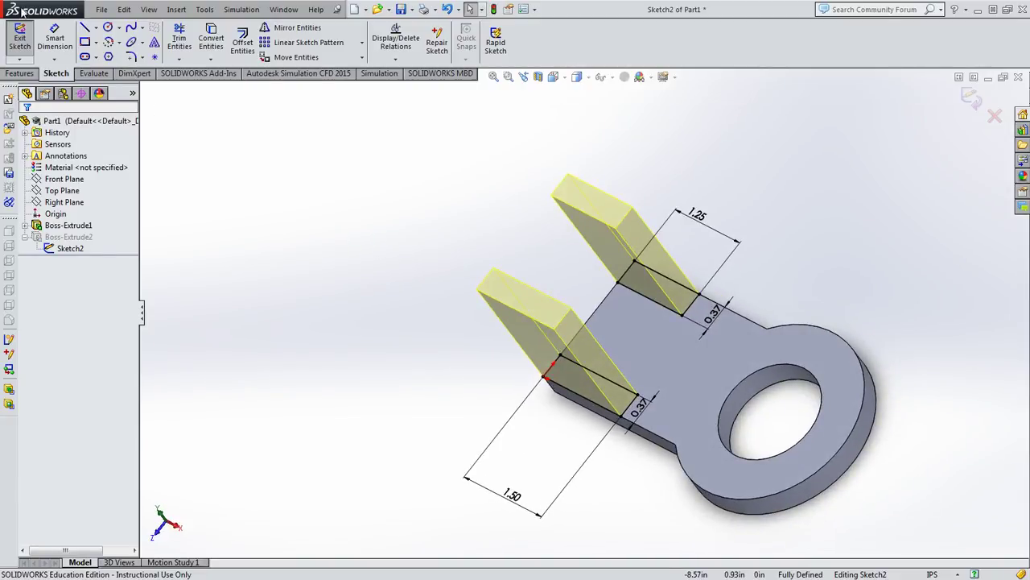
double_click(702, 217)
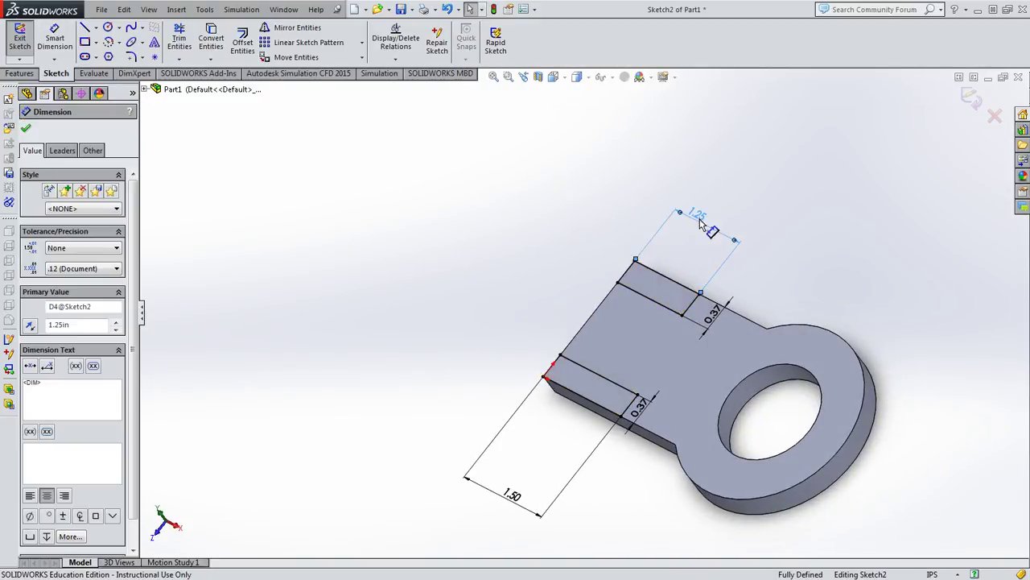
text(1.)
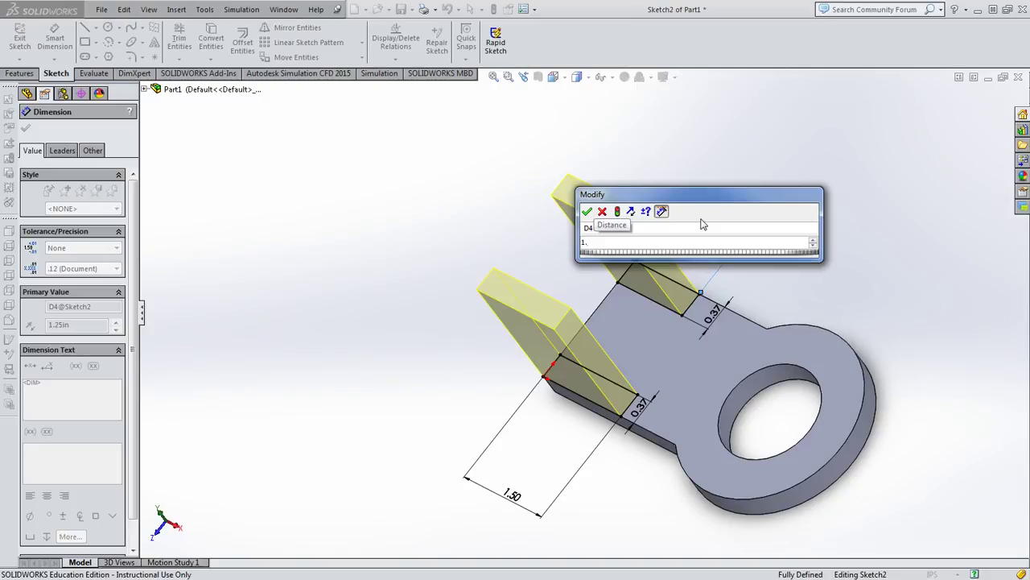
text(5)
key(Return)
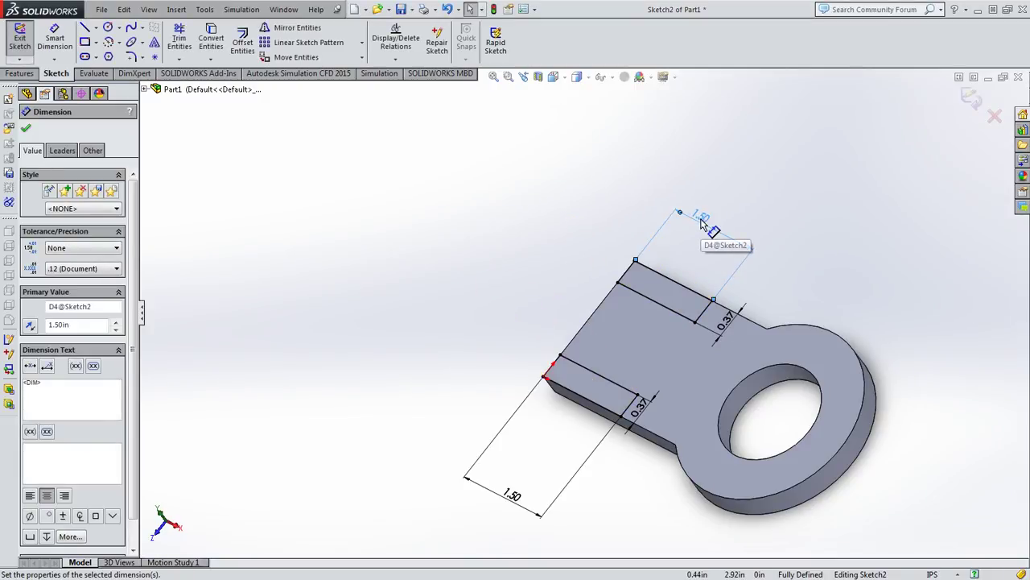
click(971, 98)
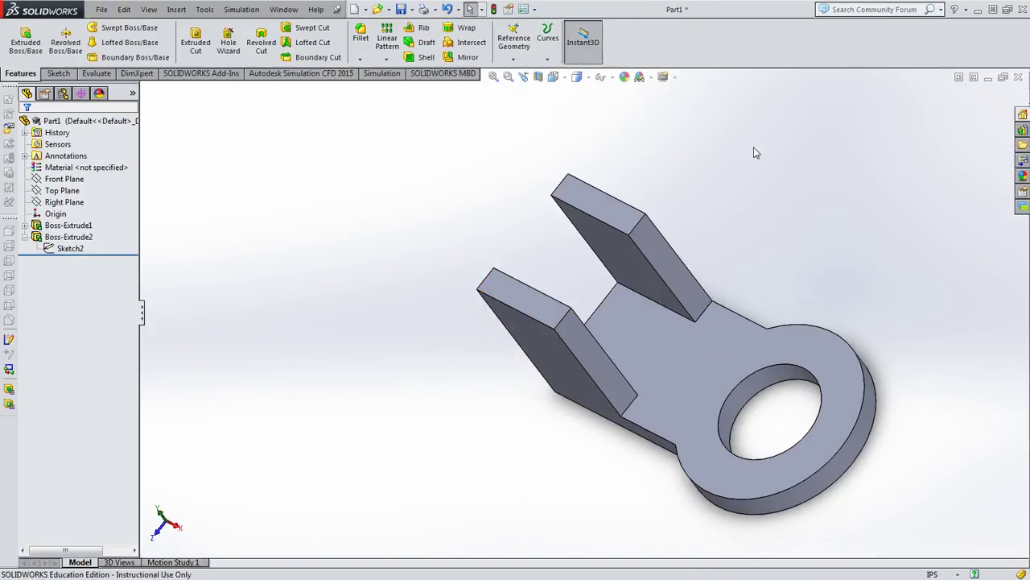
Inspect both uprights in the model and display the dimensions of their extrusion
middle_drag(292, 293, 290, 221)
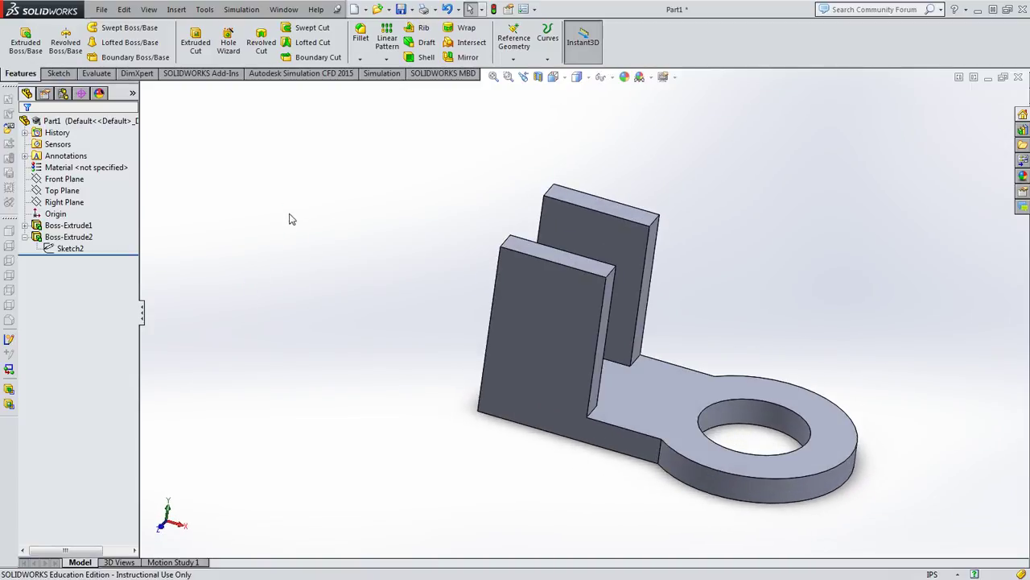
scroll(858, 282, down, 2)
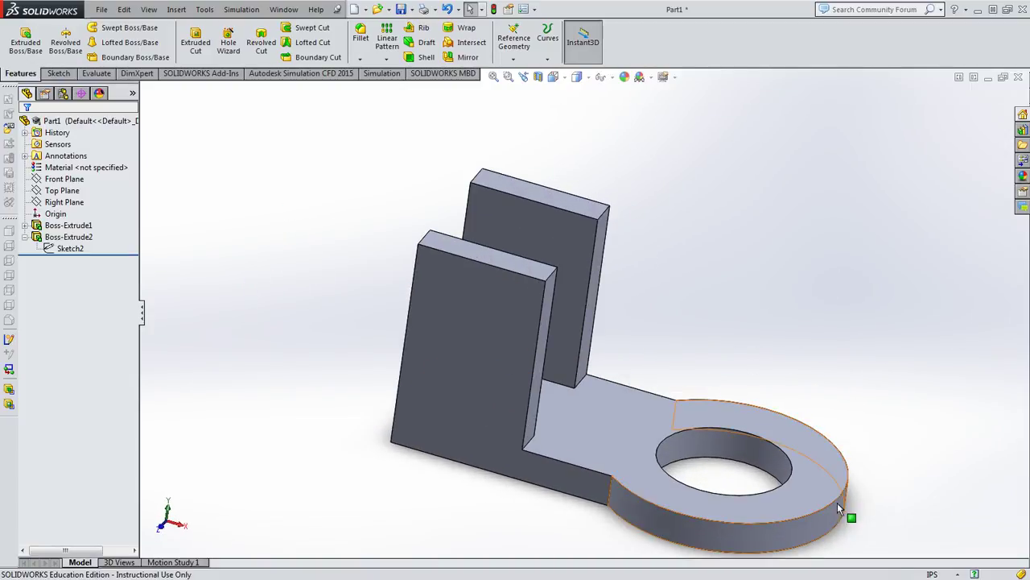
key(f)
scroll(795, 531, down, 2)
click(68, 237)
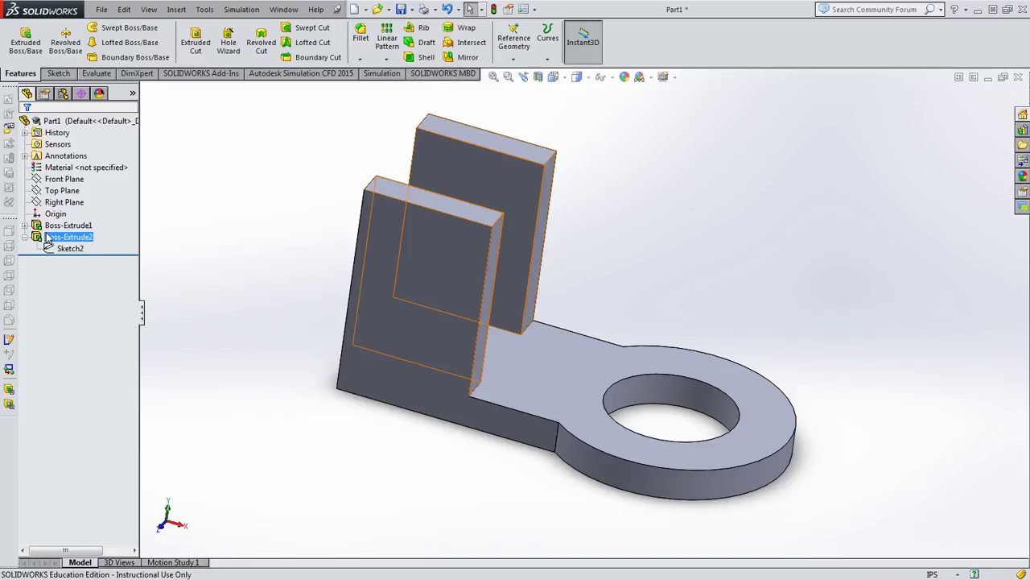
middle_drag(354, 185, 319, 201)
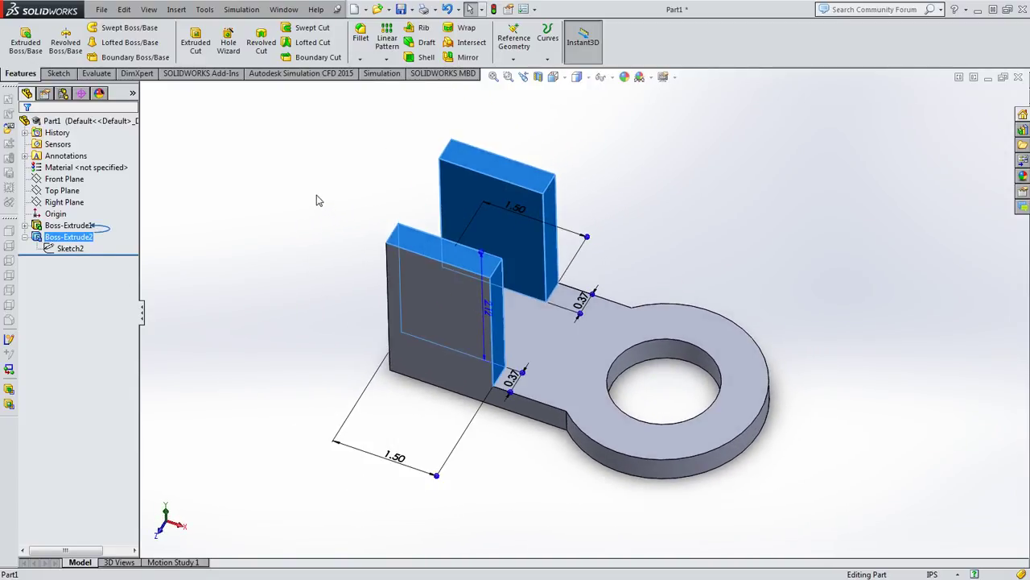
Fillet the four upper corner edges of the two uprights with a 0.75 in symmetric radius, checking the full preview before applying
click(319, 198)
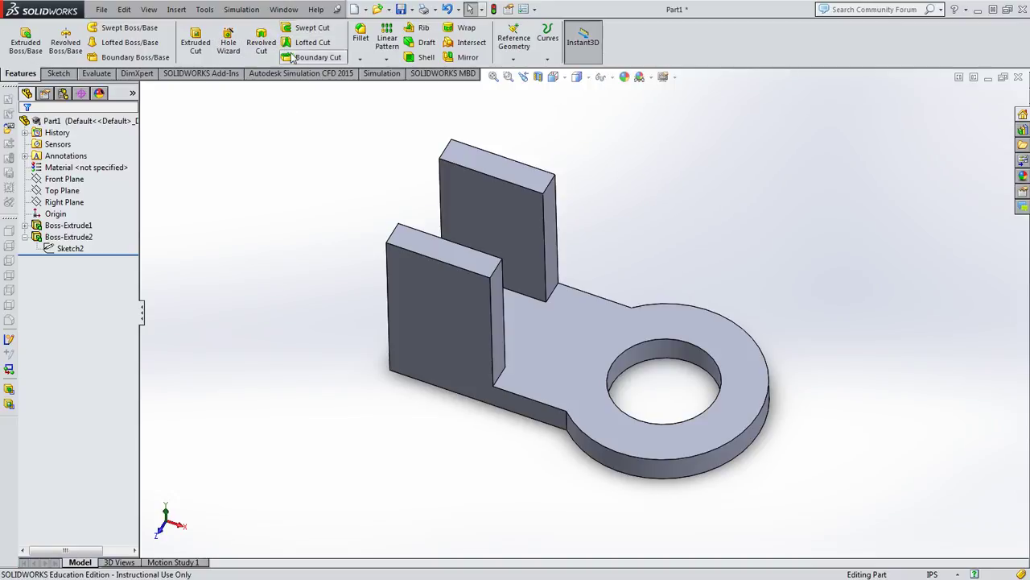
click(361, 36)
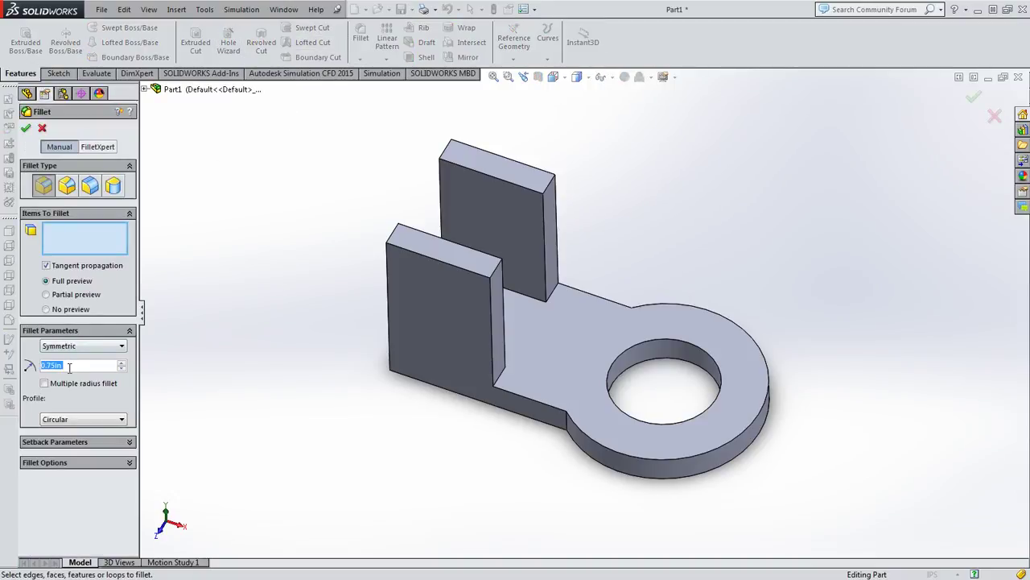
click(490, 273)
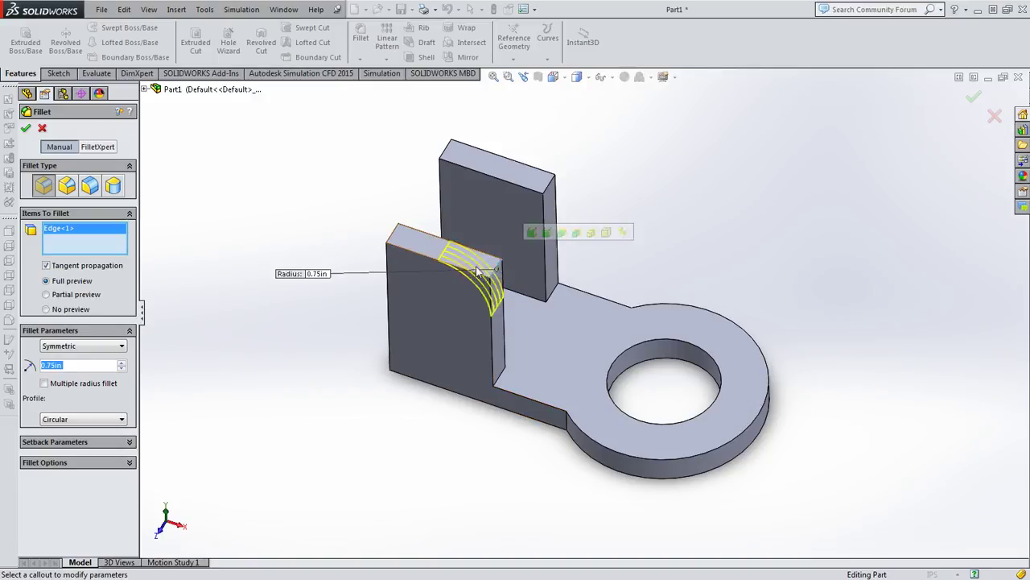
click(394, 235)
middle_drag(306, 376, 311, 306)
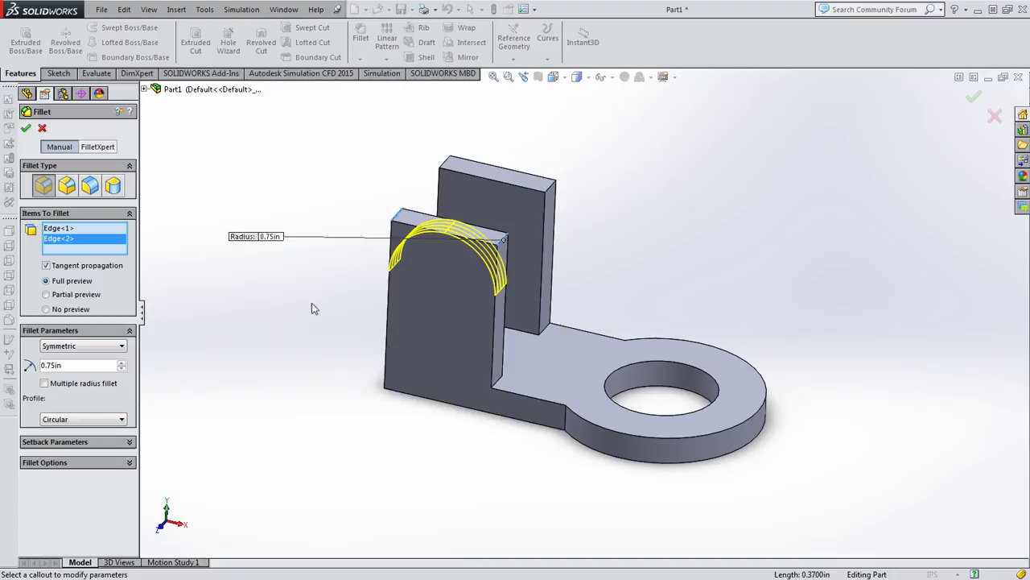
click(550, 201)
click(447, 166)
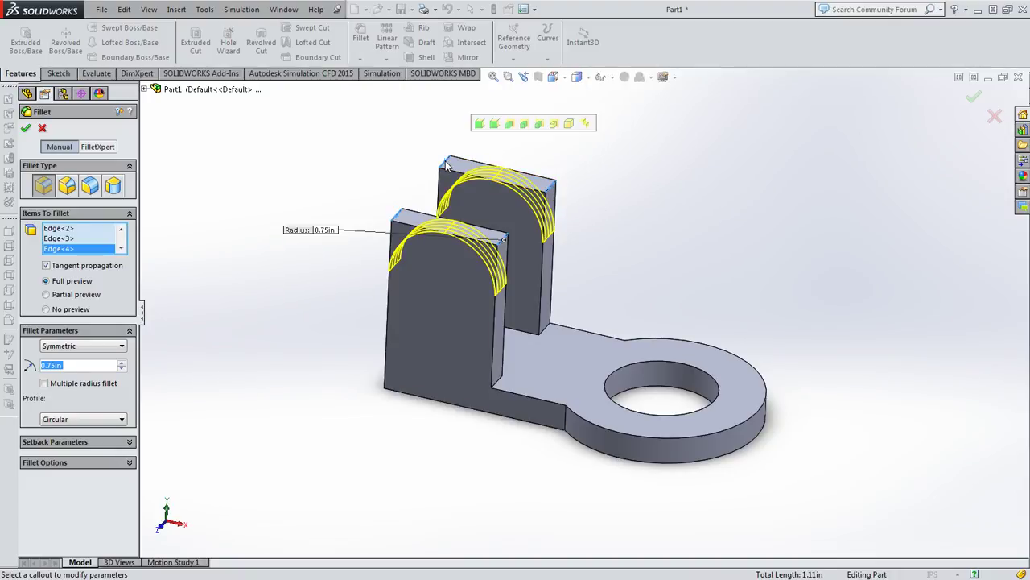
middle_drag(296, 305, 367, 280)
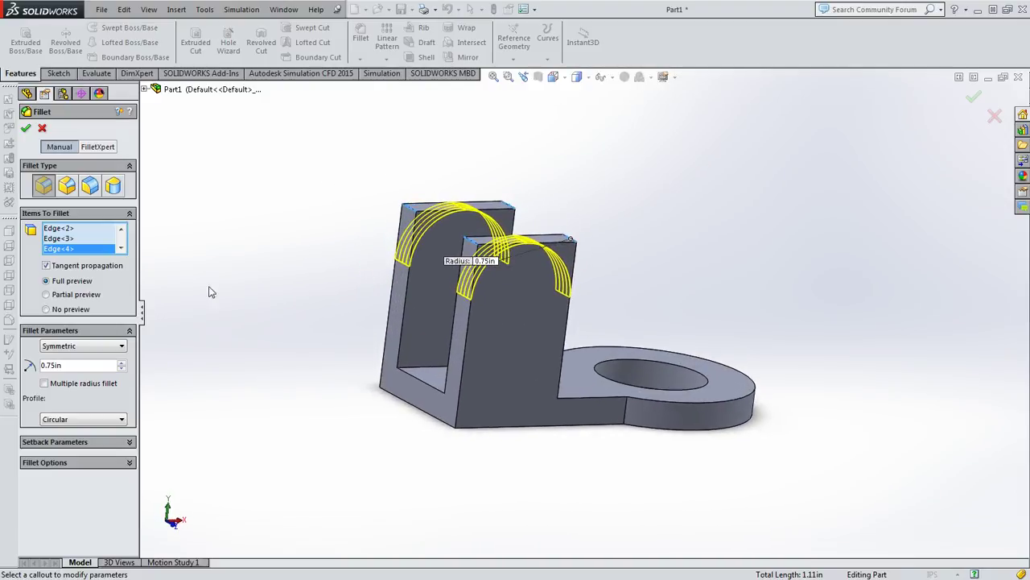
click(47, 294)
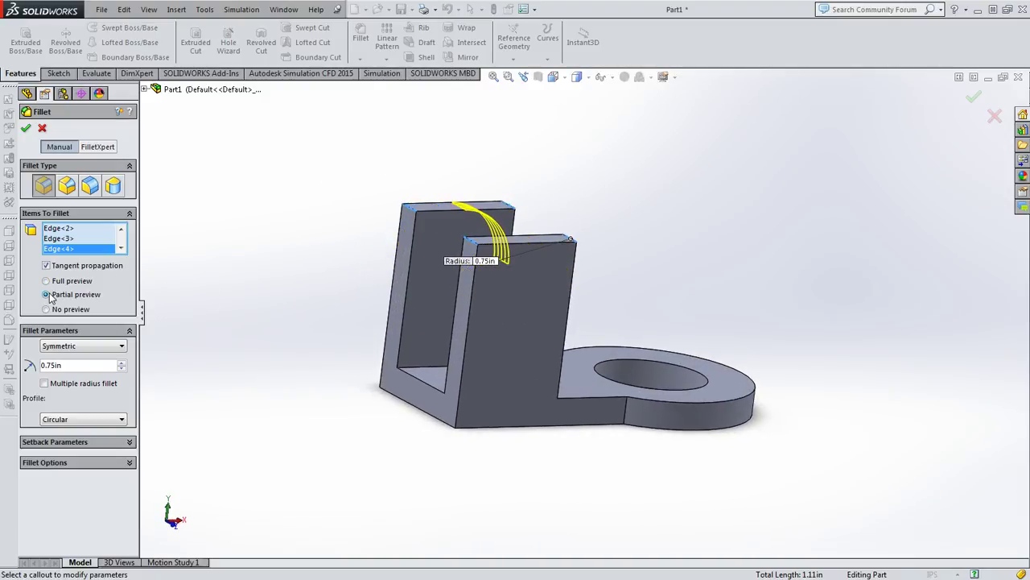
click(46, 281)
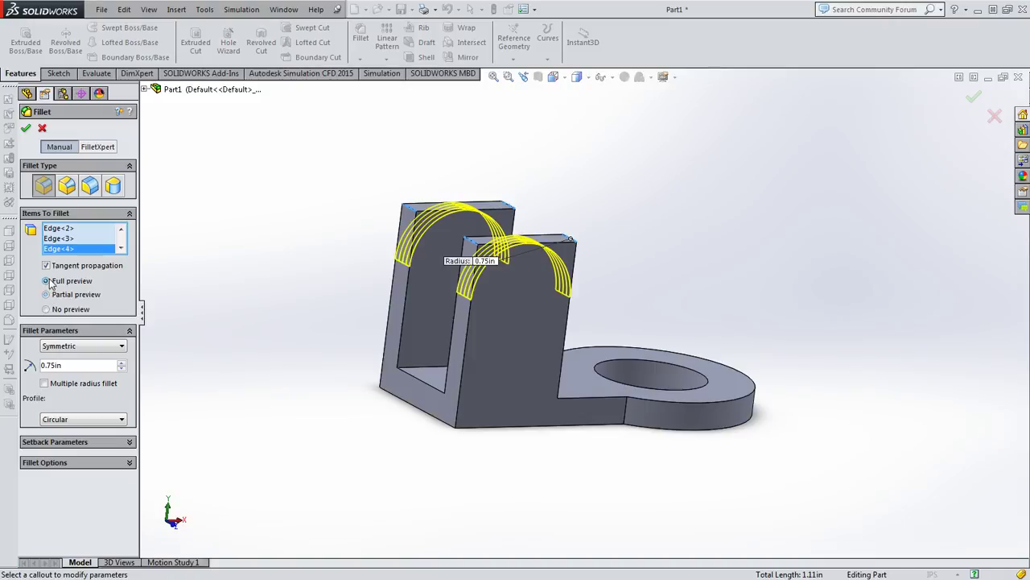
middle_drag(284, 328, 221, 299)
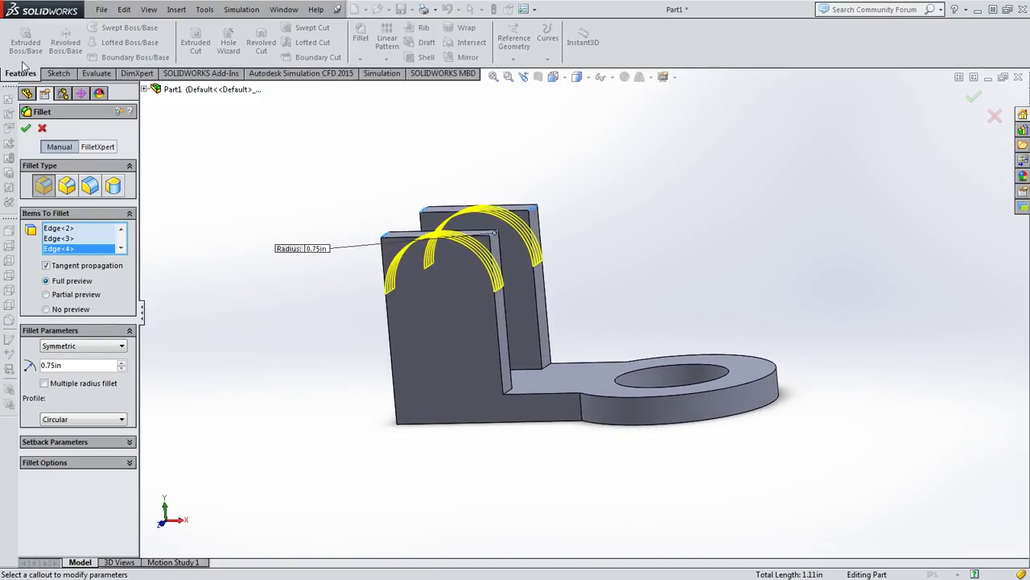
click(25, 130)
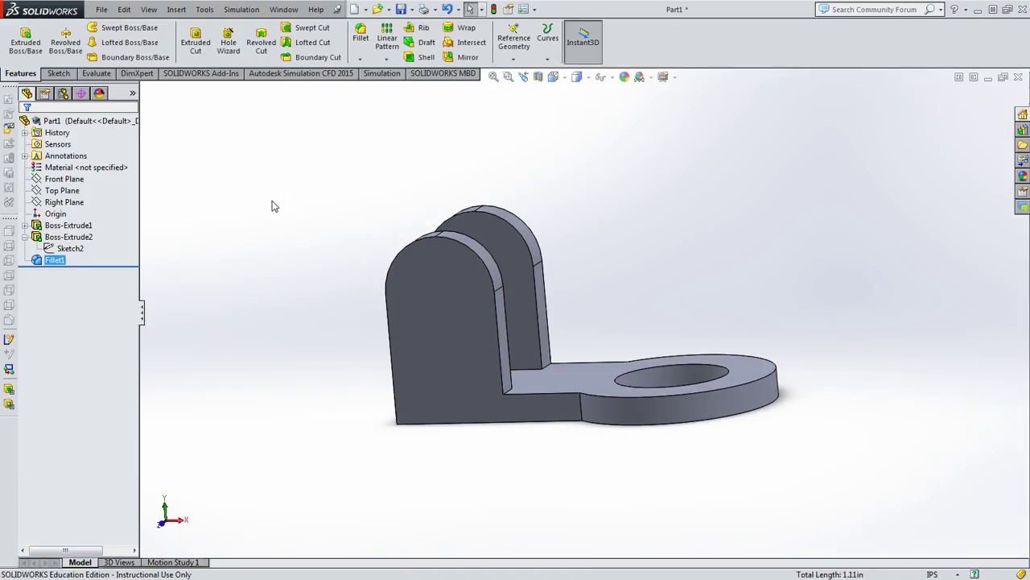
Check the drilled holes of the uprights in the technical drawing in the browser and return to the SOLIDWORKS model
middle_drag(272, 206, 234, 297)
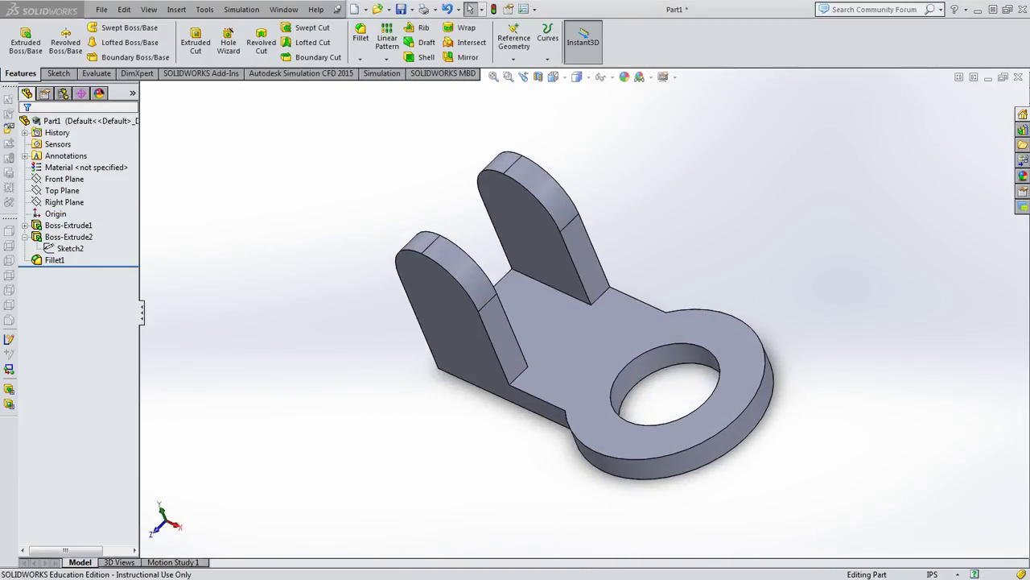
key(alt+Tab)
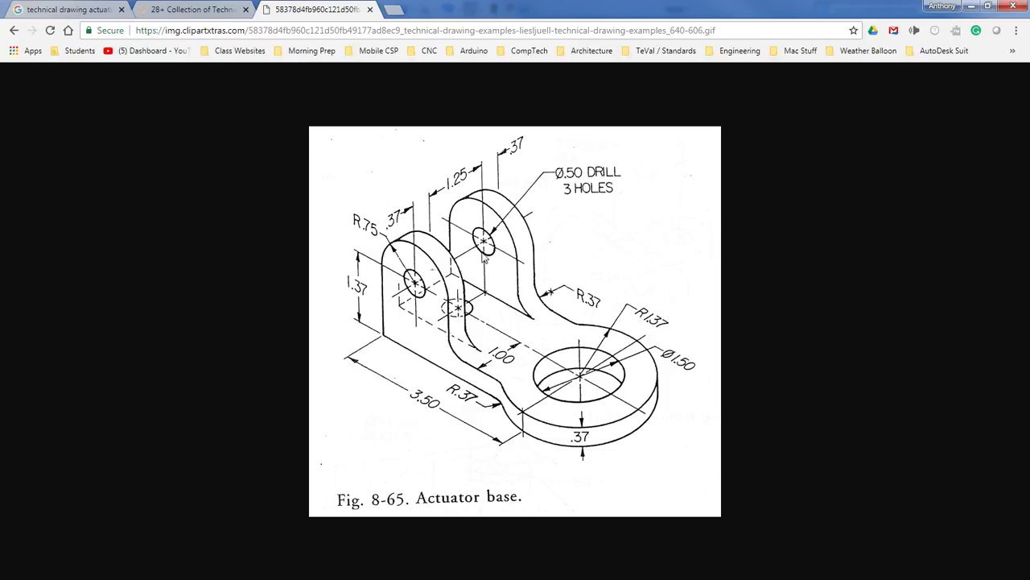
key(alt+Tab)
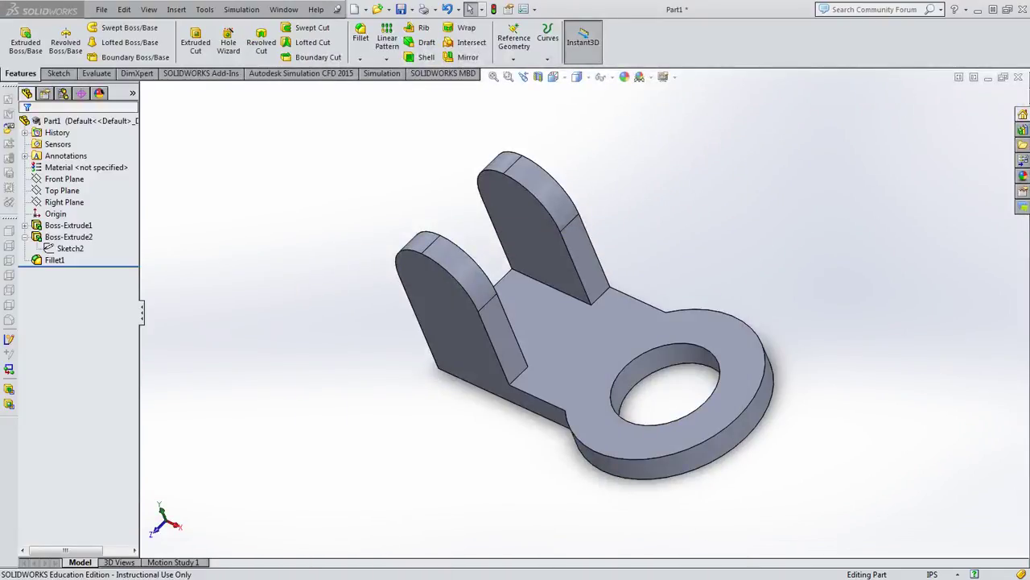
Start an extruded cut on the front upright's outer face and sketch a circle about 0.65 in across, centred on the rounded end
middle_drag(356, 304, 355, 301)
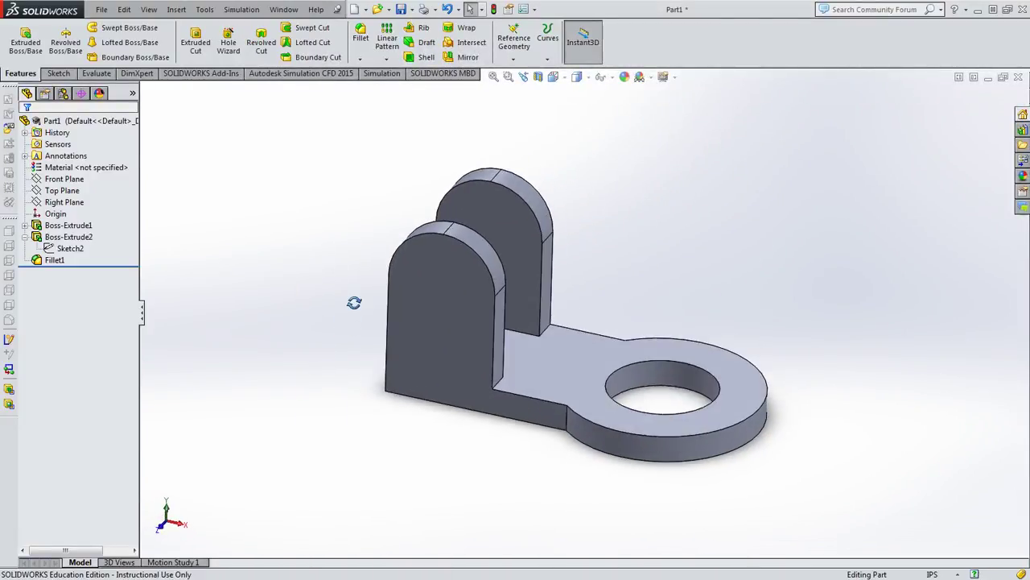
click(205, 33)
click(439, 284)
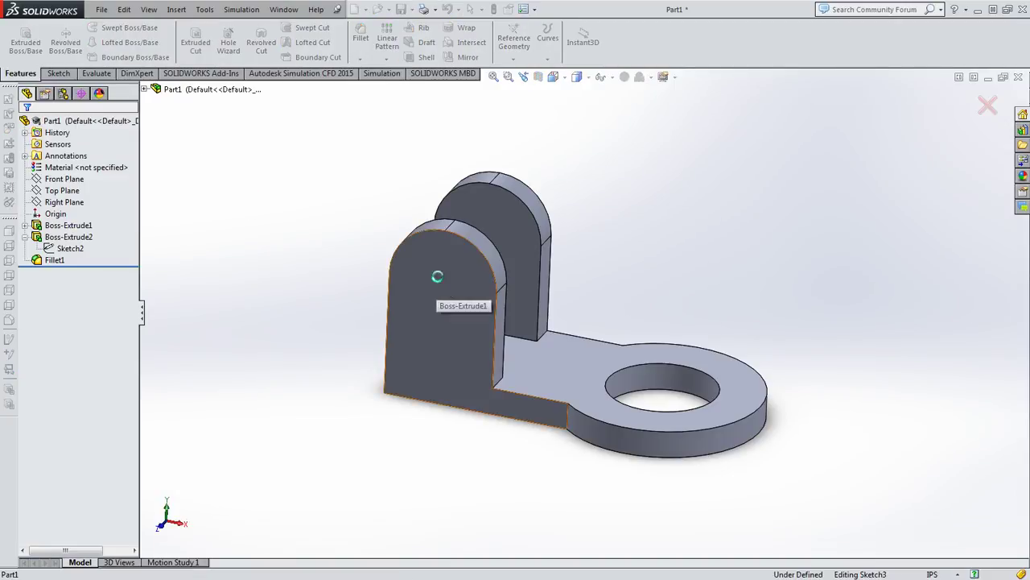
click(108, 27)
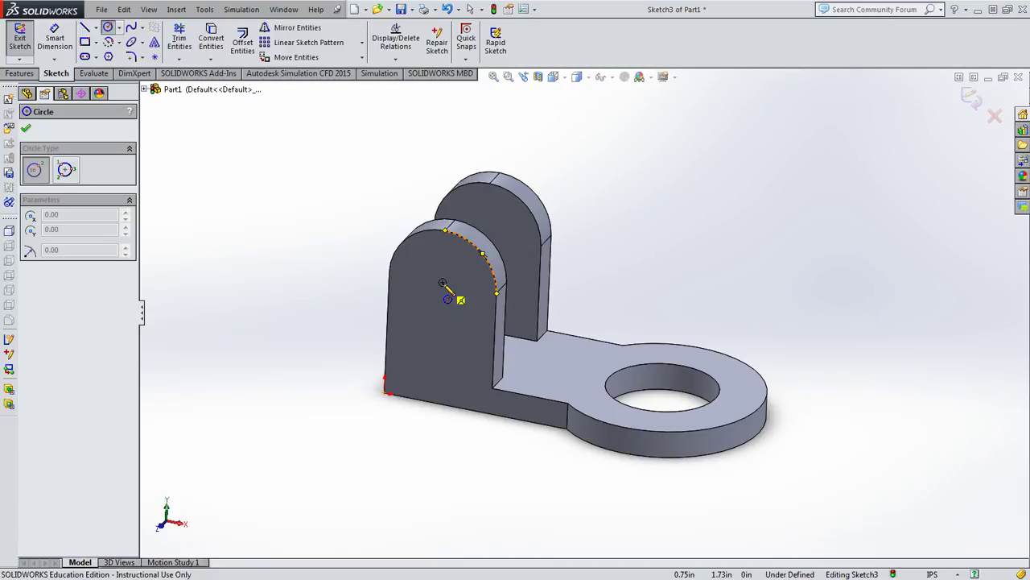
click(442, 282)
click(463, 296)
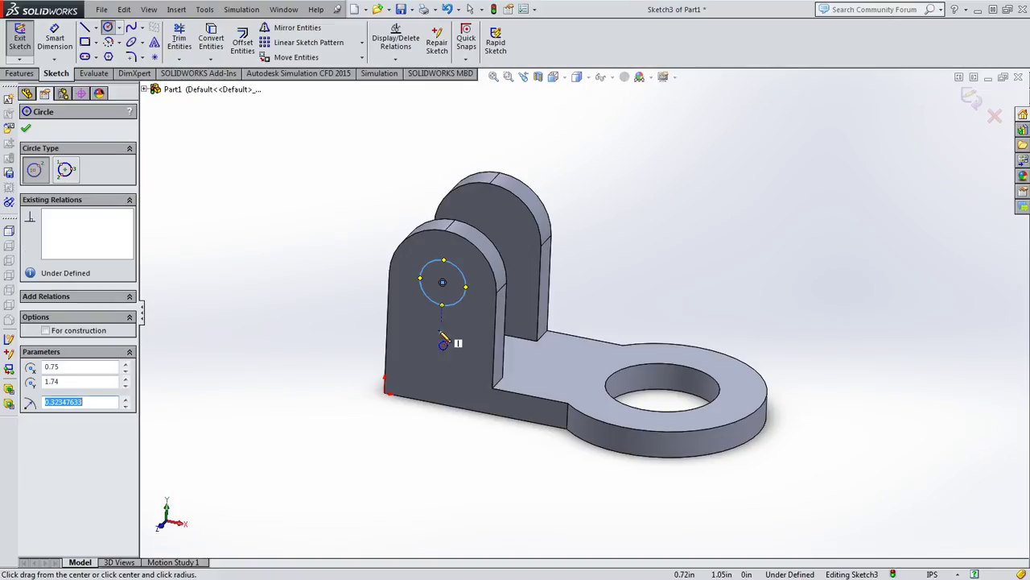
Dimension the circle on the front upright with a diameter of 0.5 in
click(62, 46)
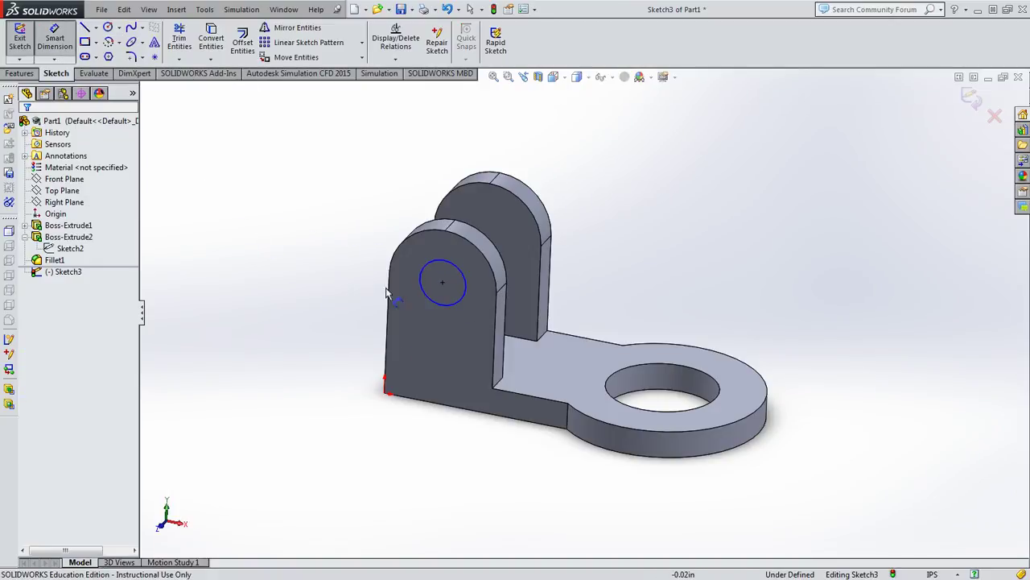
click(428, 301)
click(352, 267)
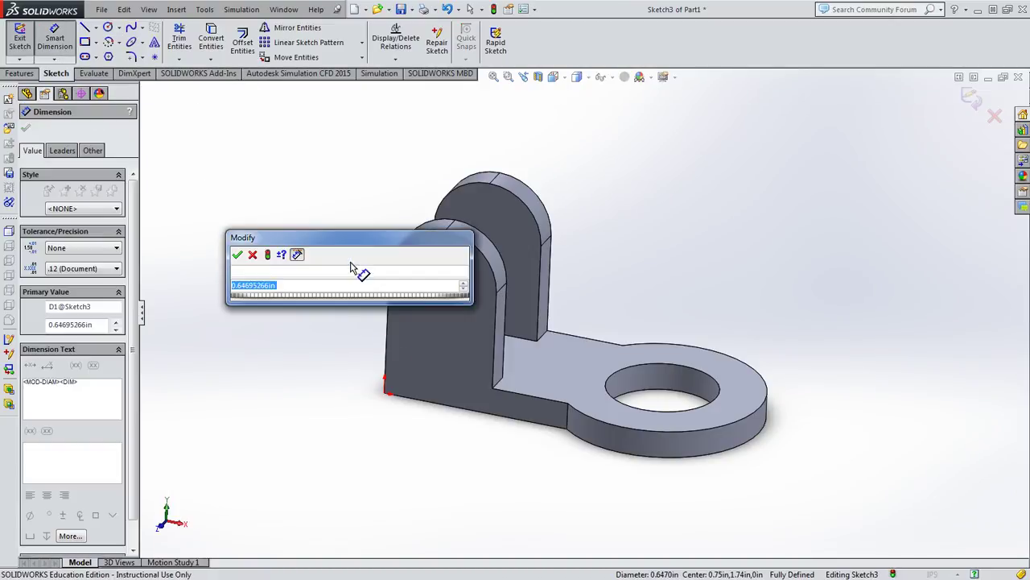
key(BackSpace)
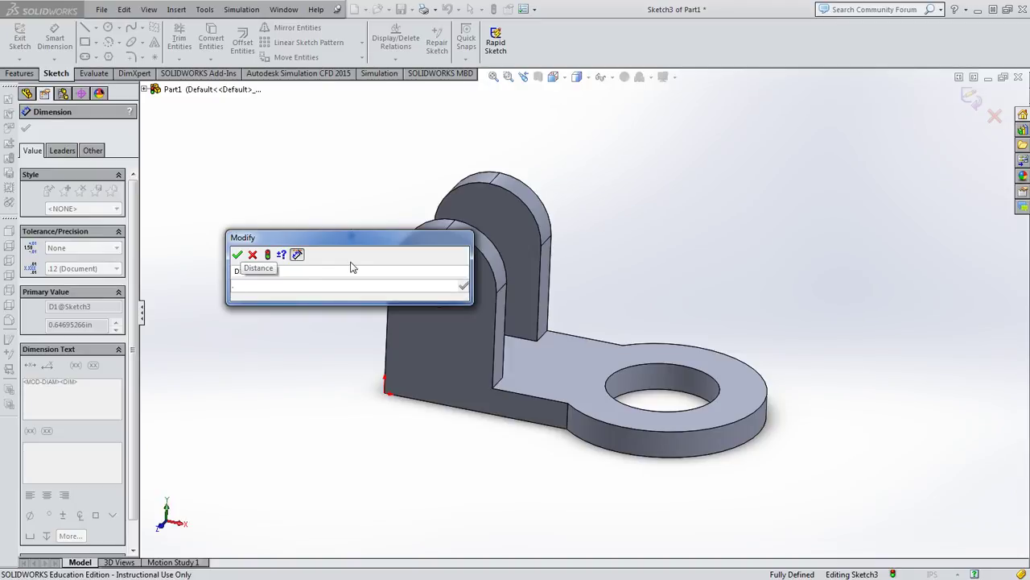
text(.5)
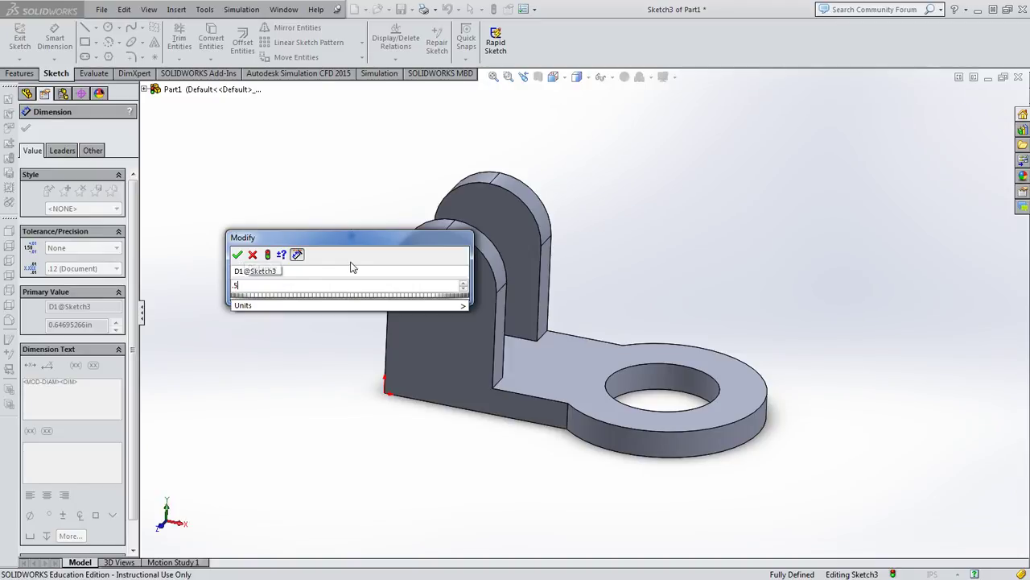
key(Return)
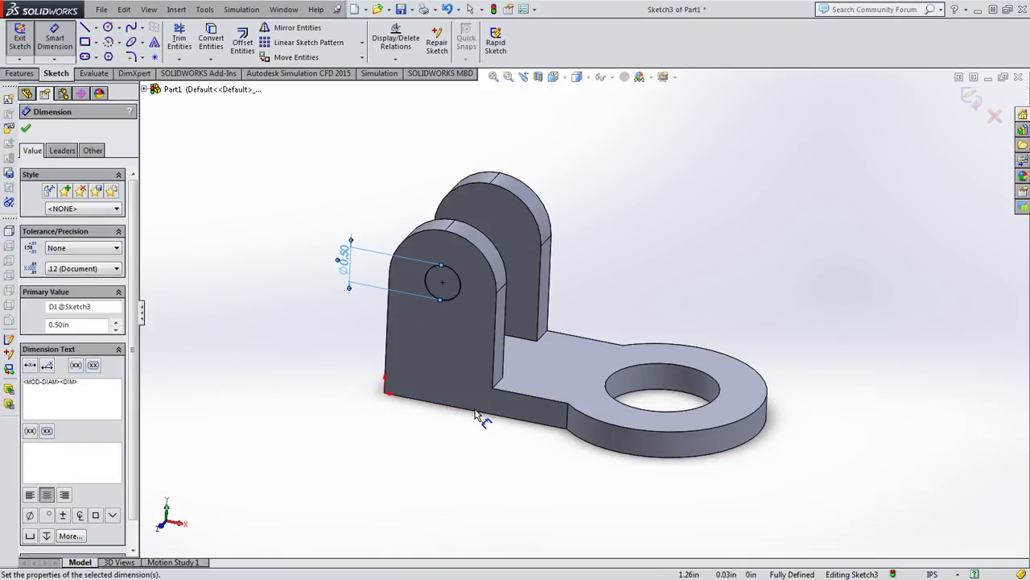
Try to dimension the circle's height above the base plate's lower edge, and undo the added dimension
click(444, 405)
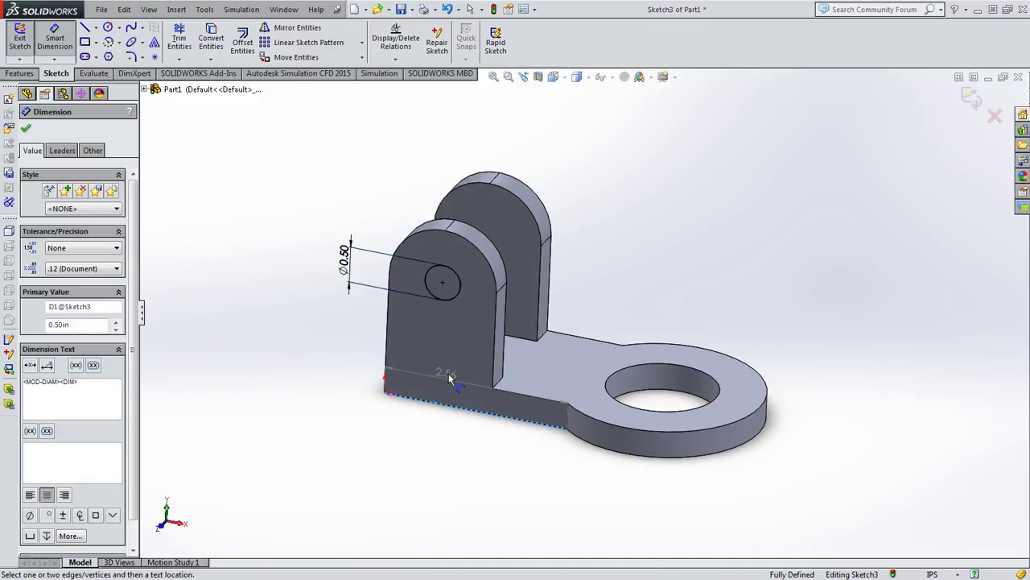
click(462, 284)
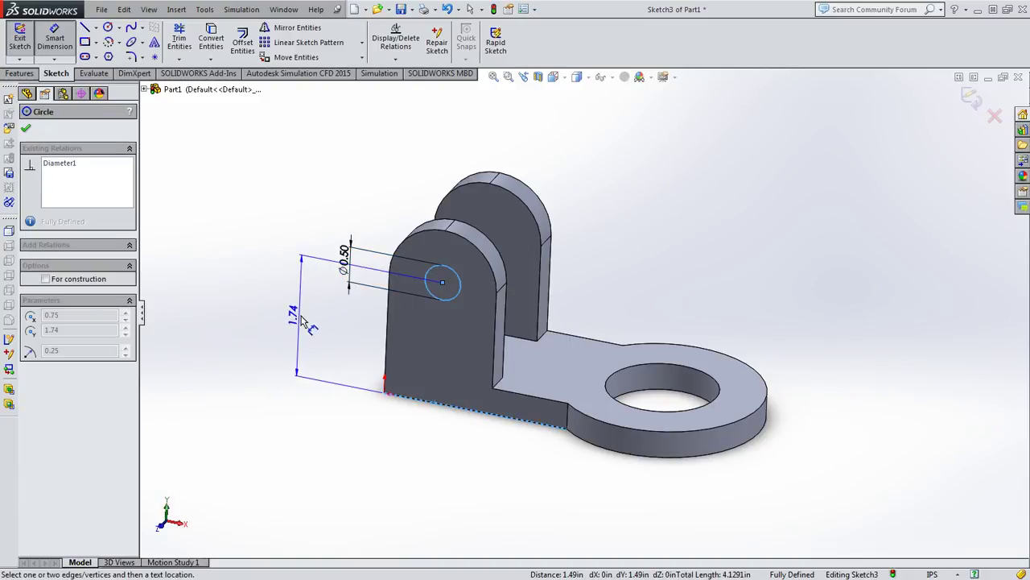
click(300, 321)
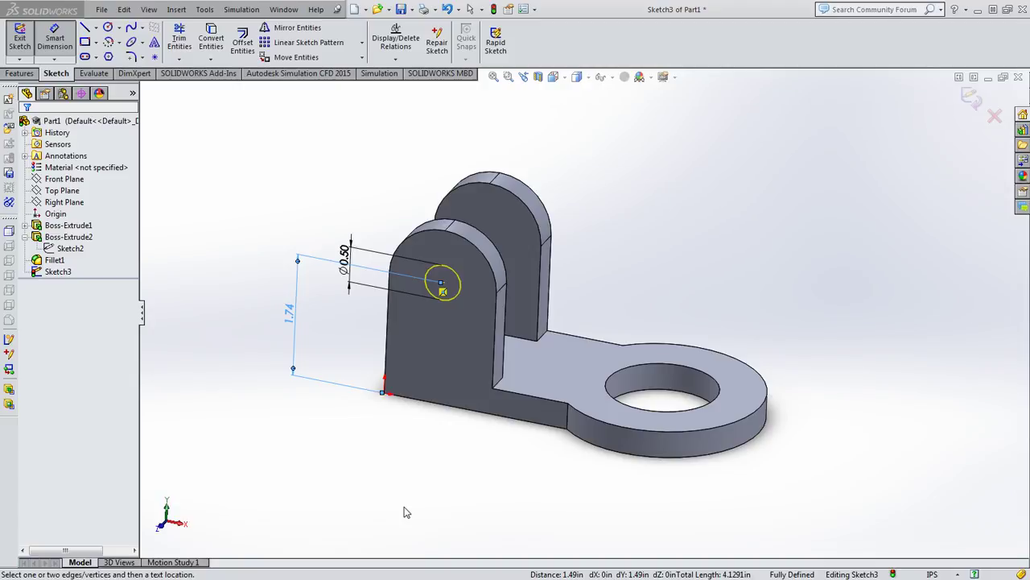
key(ctrl+z)
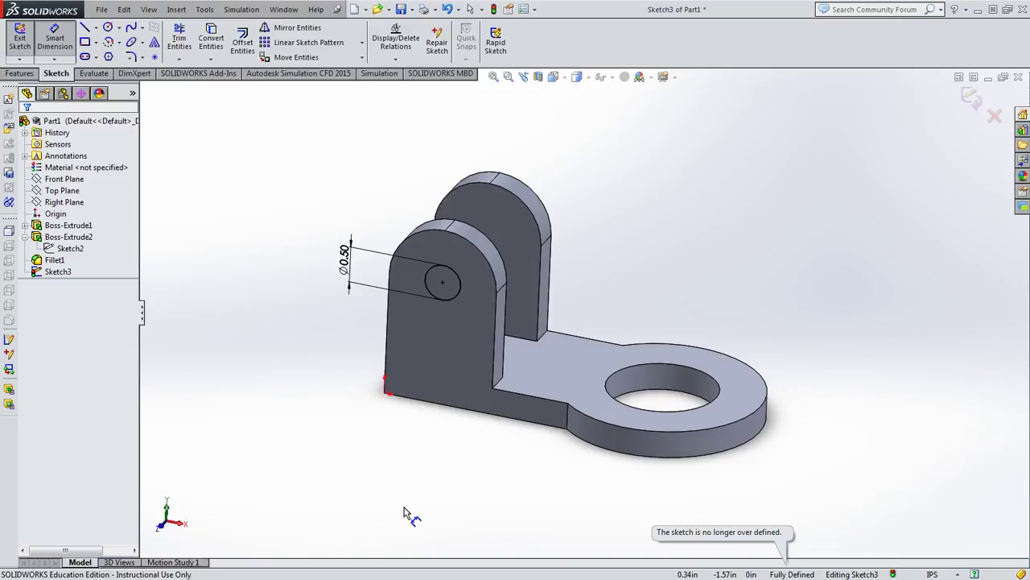
Delete the circle's diameter dimension and undo the deletion
click(344, 259)
key(Delete)
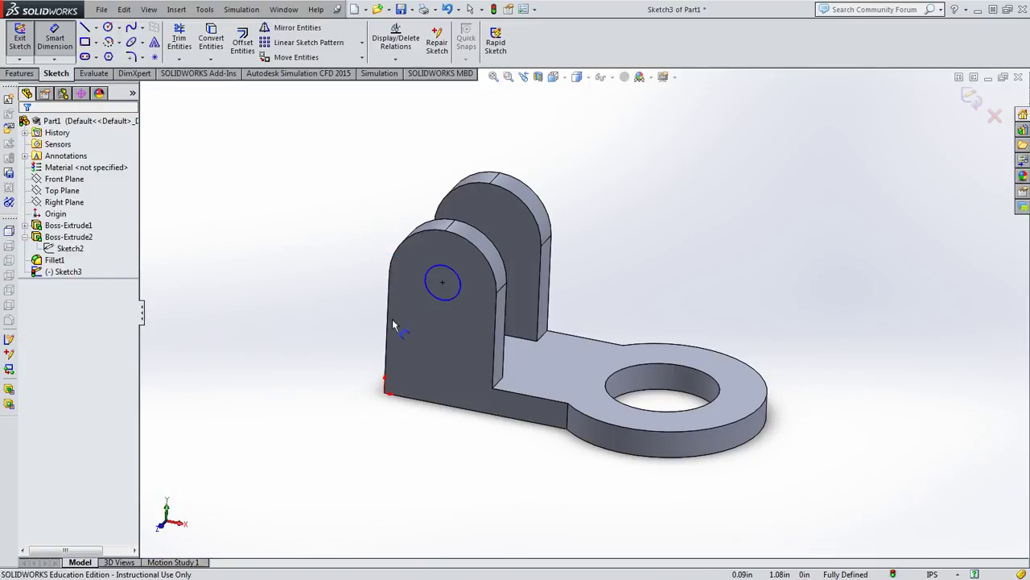
key(ctrl+z)
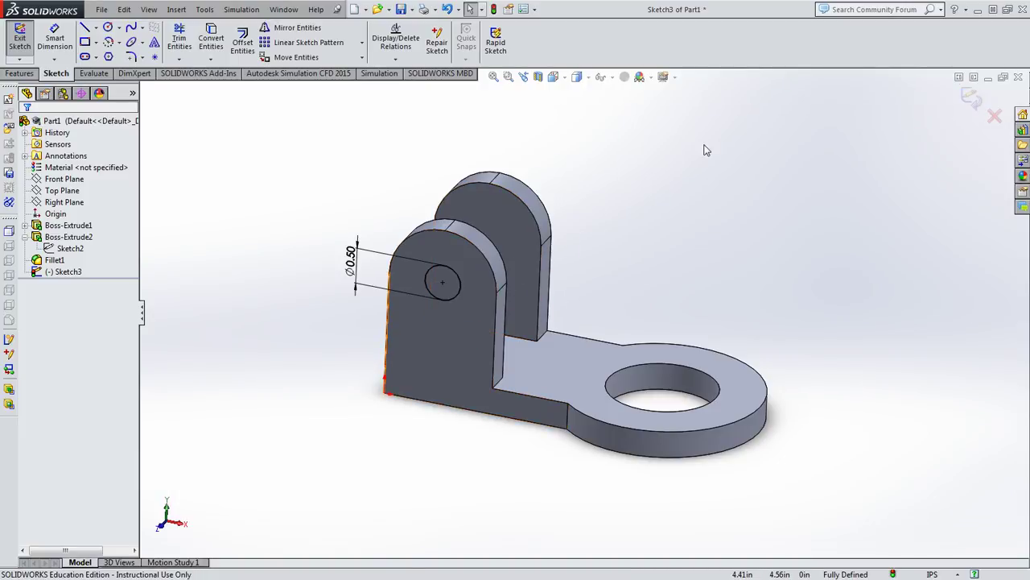
Exit the circle sketch and cut it Through All so the hole passes through both uprights
click(969, 110)
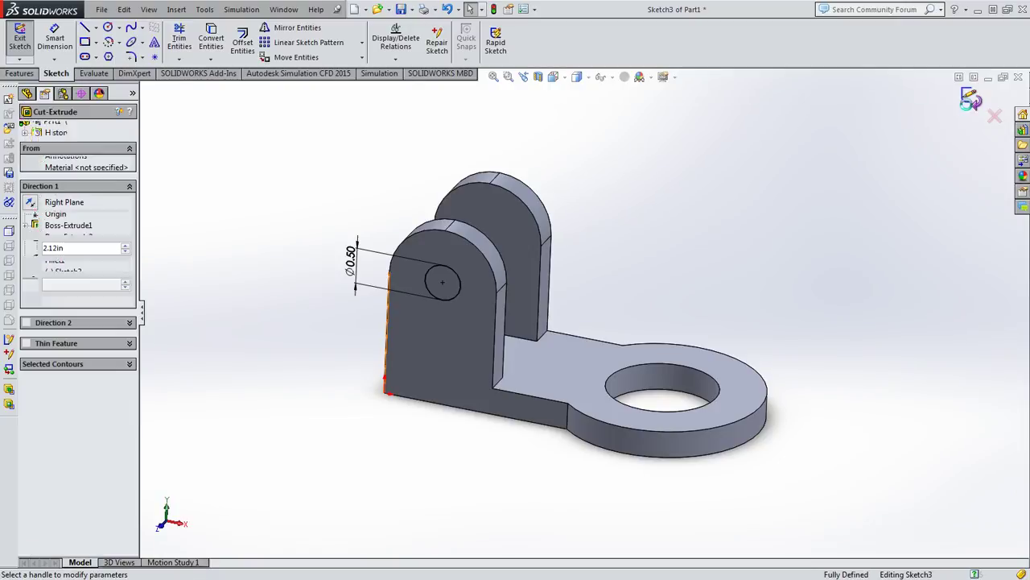
click(60, 203)
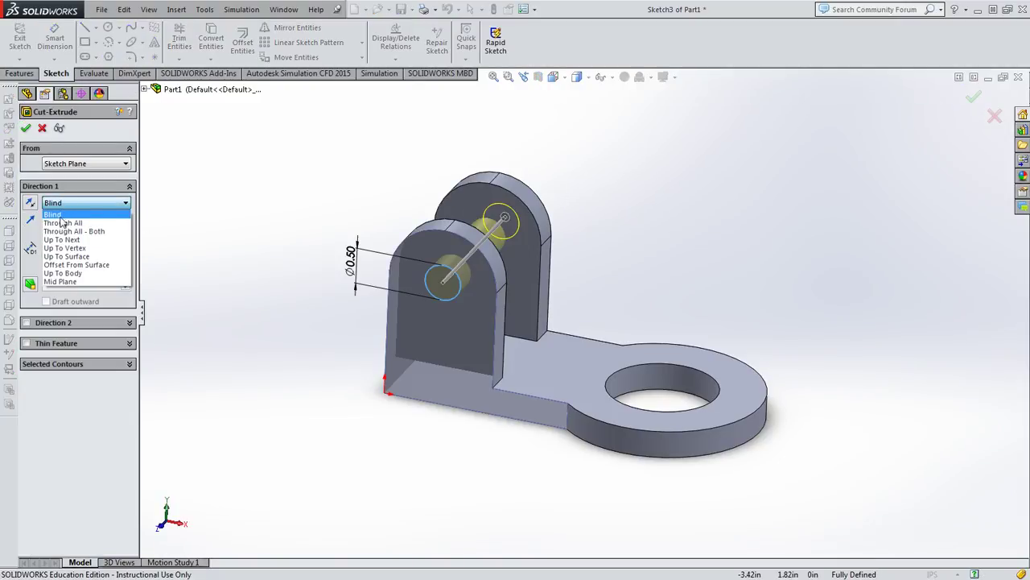
click(65, 222)
middle_drag(266, 227, 201, 294)
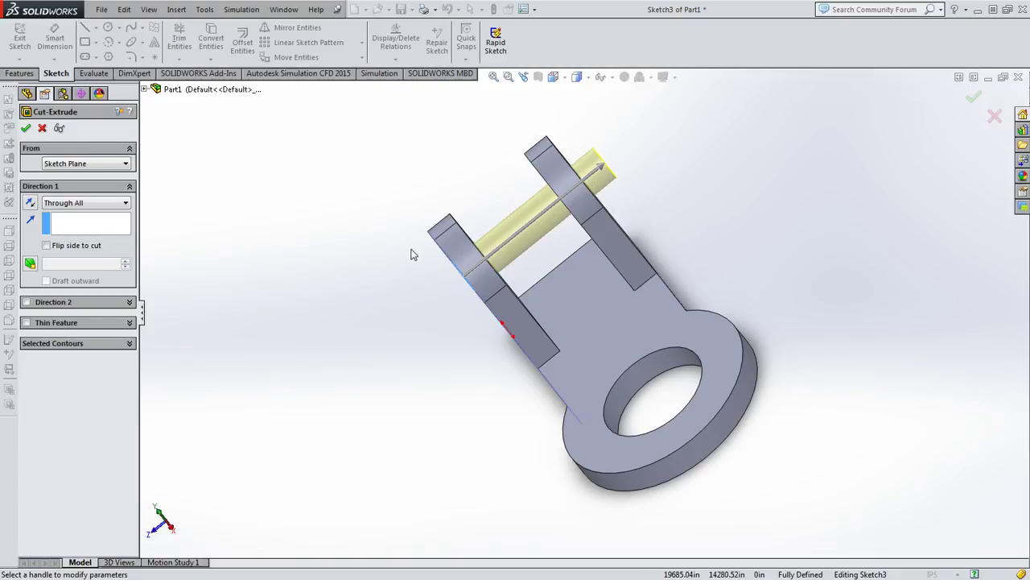
click(25, 131)
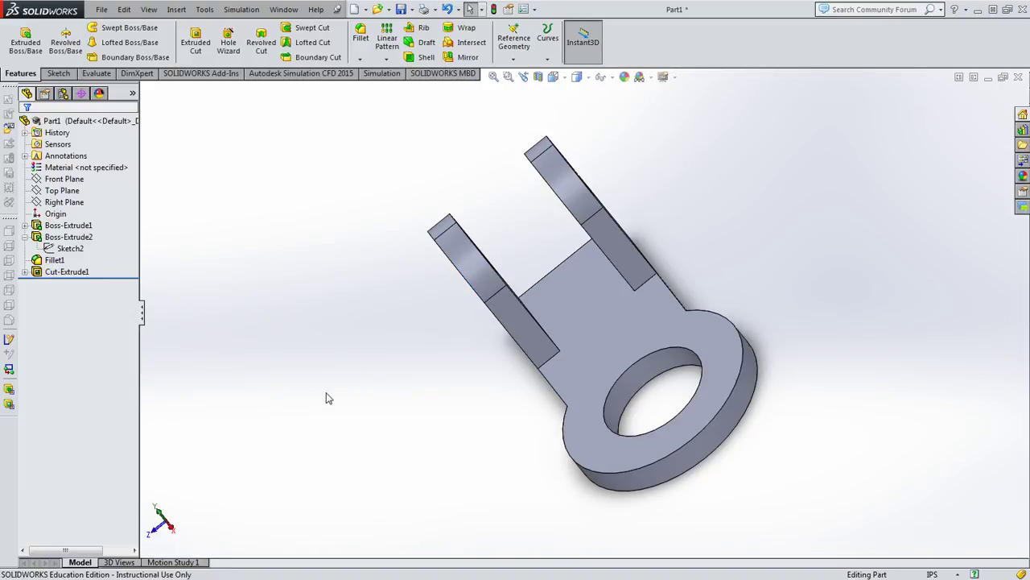
Inspect the holes through both uprights and display the dimensions of the uprights' extrusion
middle_drag(326, 397, 355, 381)
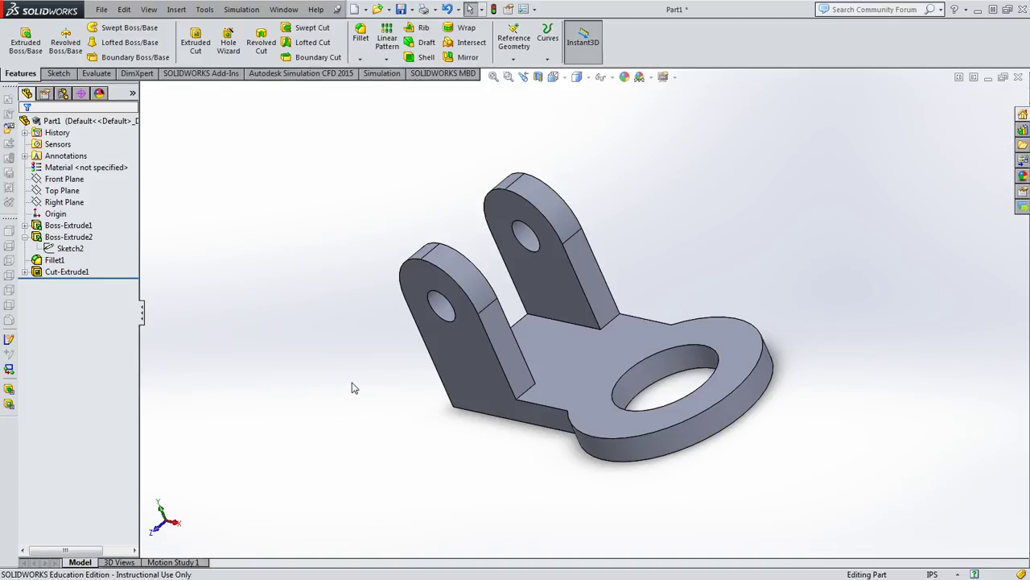
click(68, 271)
click(66, 237)
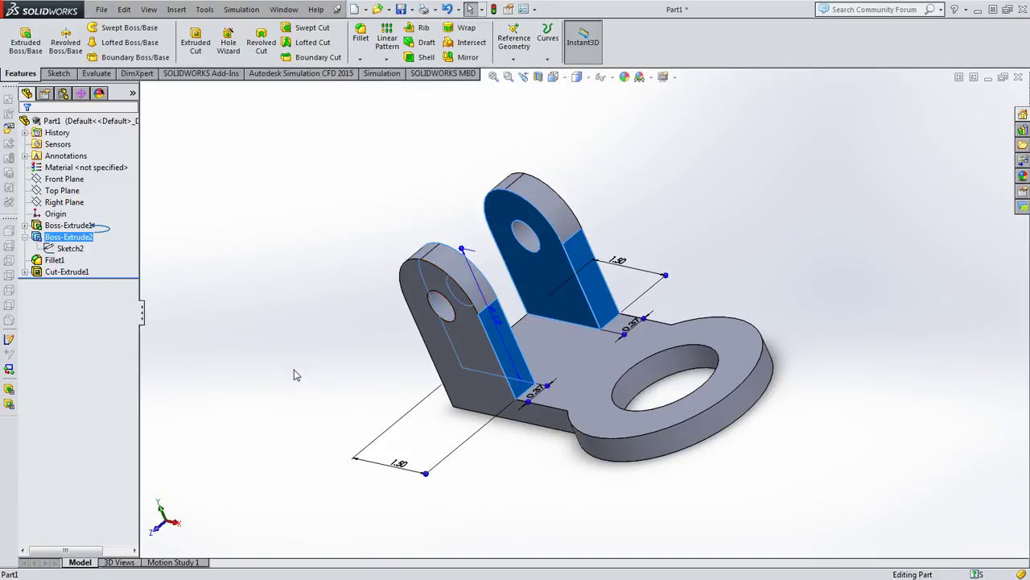
middle_drag(295, 374, 252, 437)
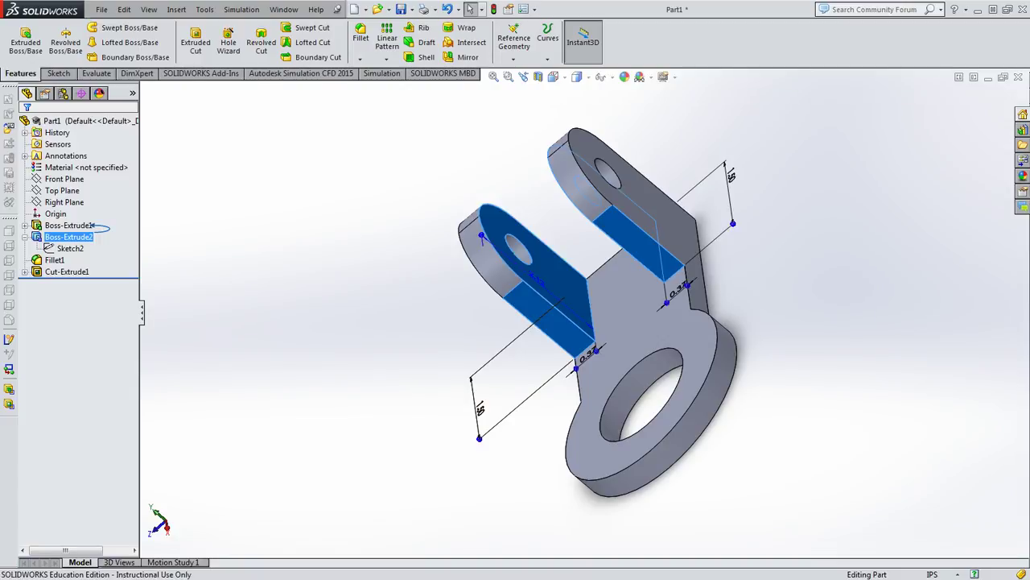
Check the uprights' height against the technical drawing, reduce their extrusion height by 0.37 in to 1.75 in, and rebuild the part
middle_drag(346, 434, 403, 329)
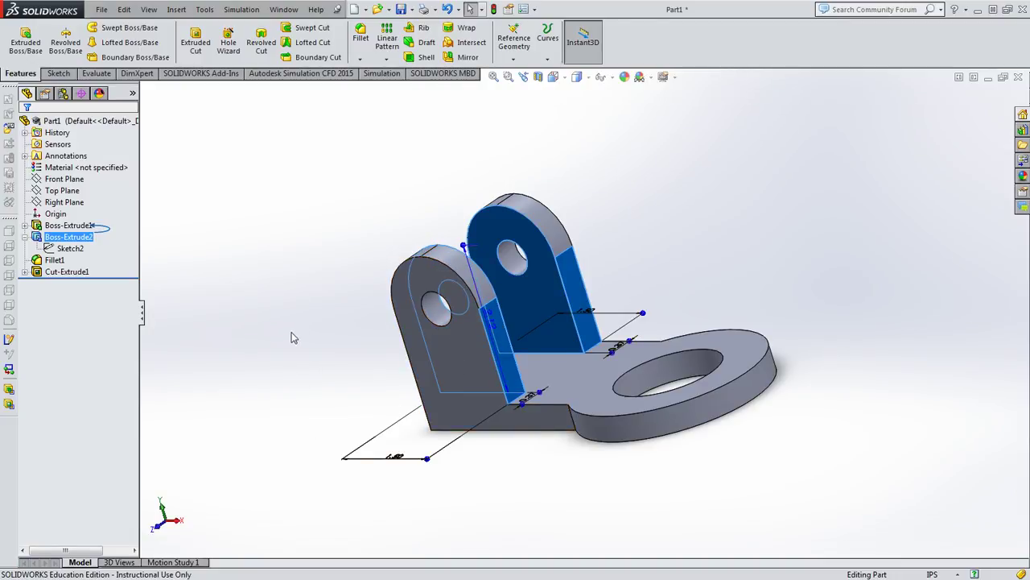
middle_drag(293, 338, 293, 386)
key(Escape)
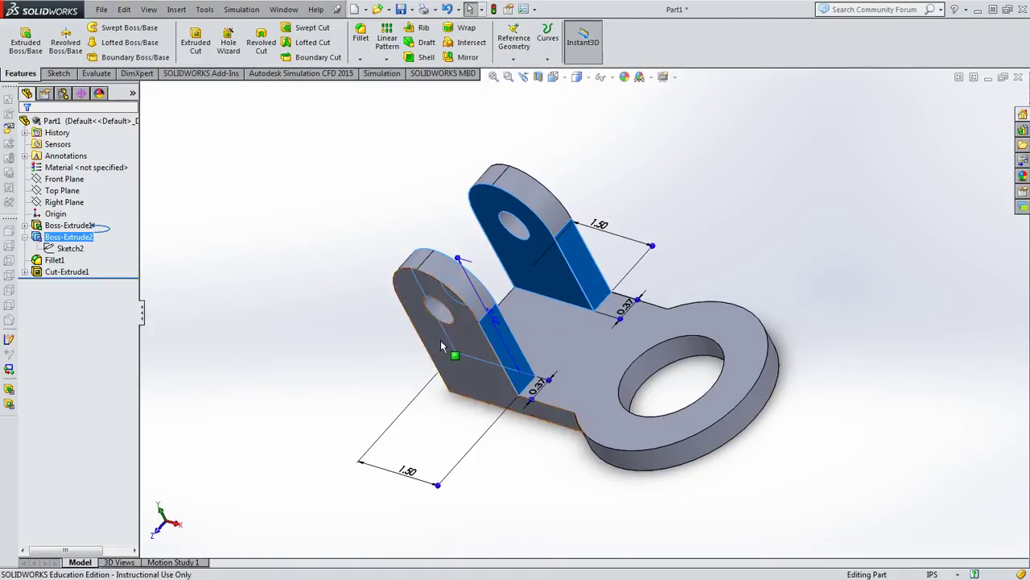
key(alt+Tab)
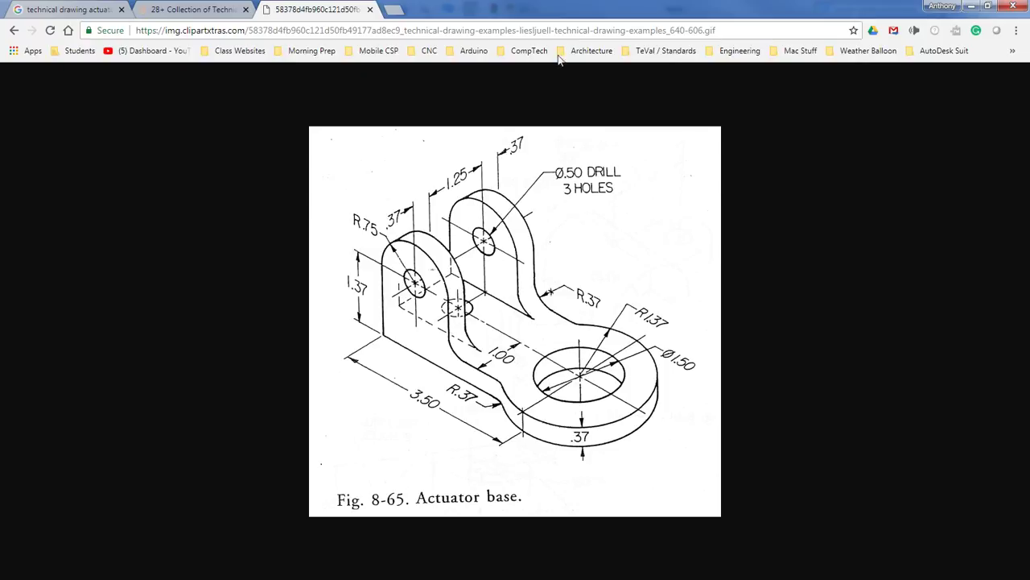
key(alt+Tab)
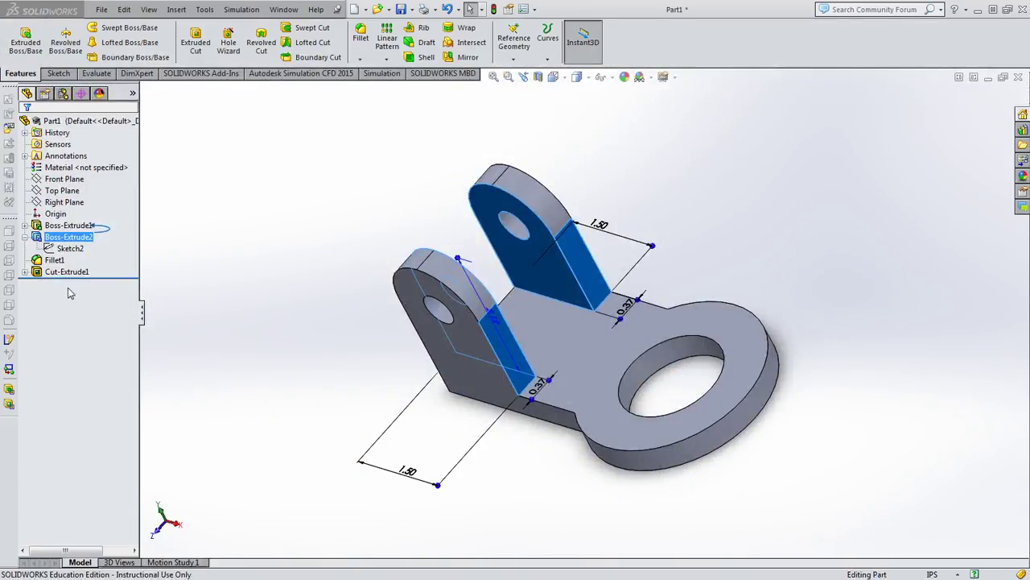
click(37, 237)
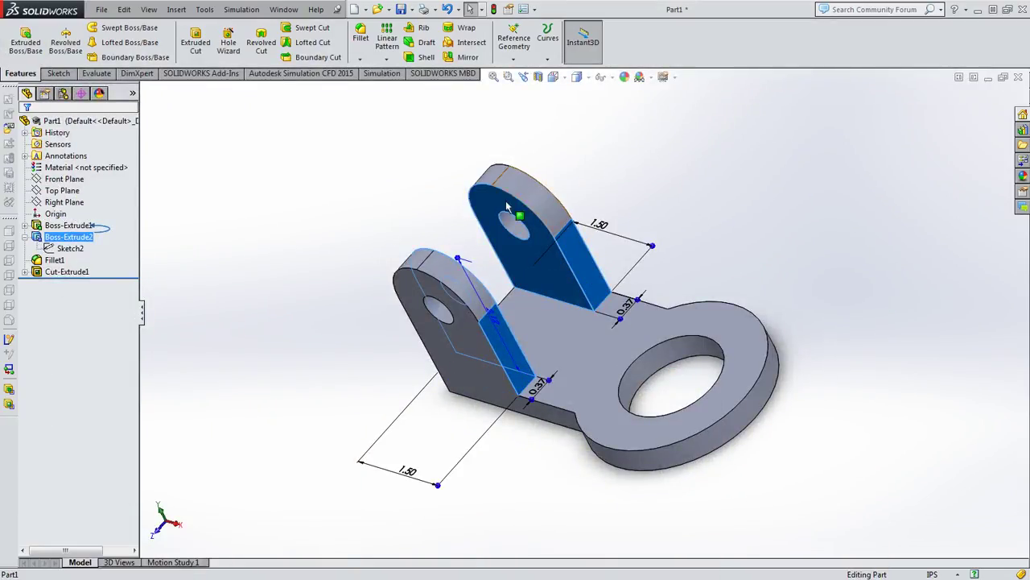
double_click(490, 318)
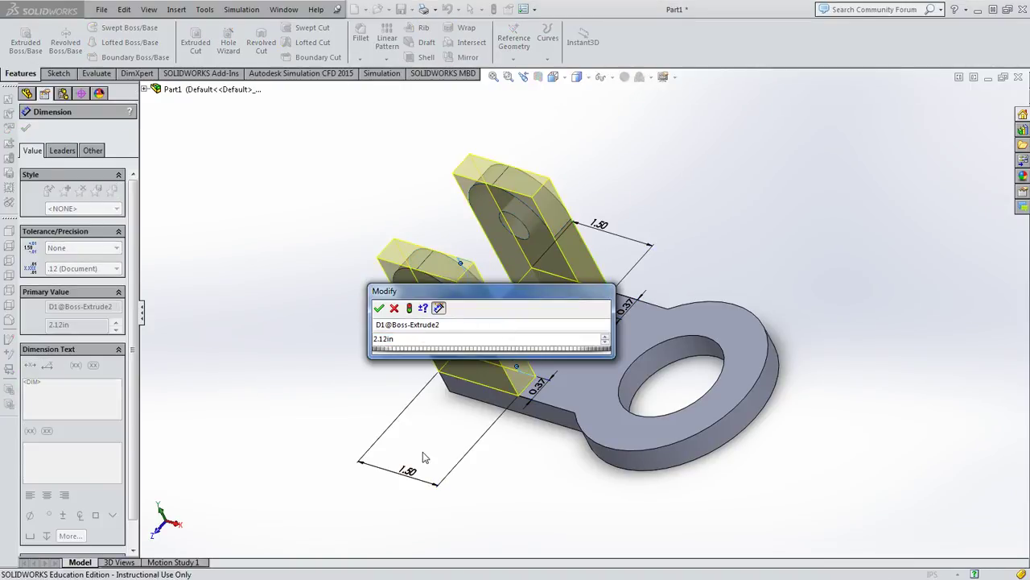
text(=)
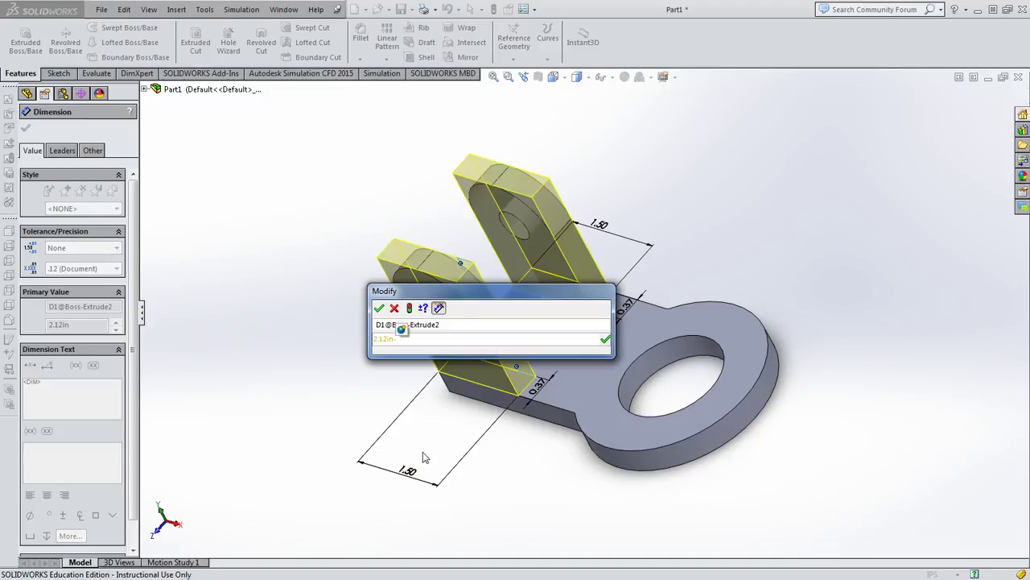
text(.37)
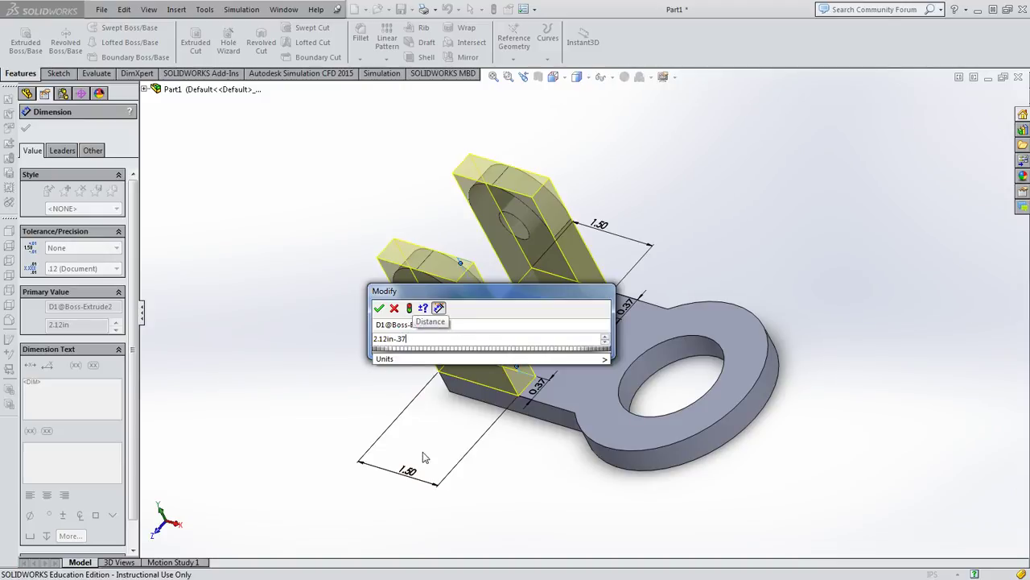
key(Return)
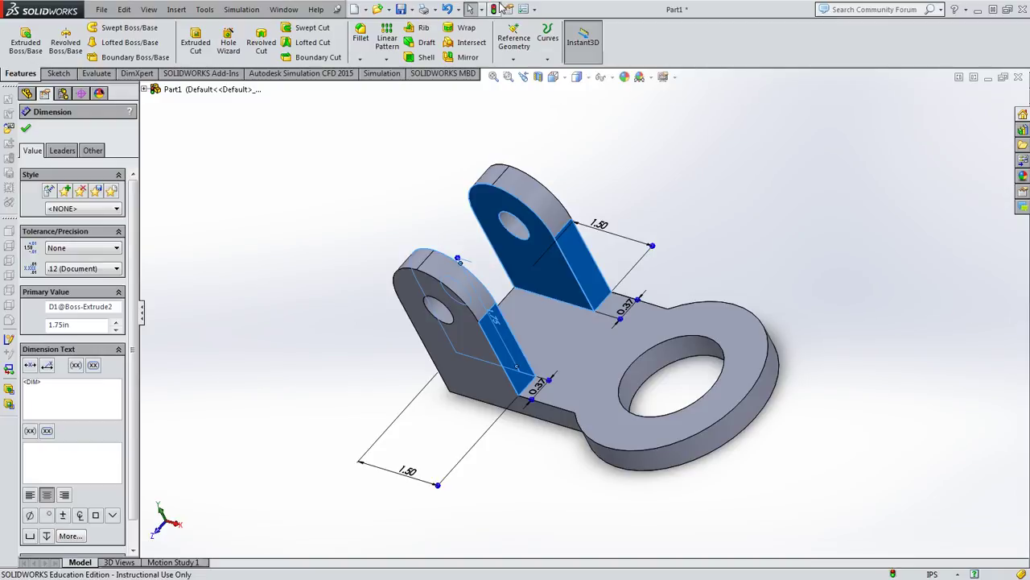
click(497, 8)
middle_drag(333, 351, 320, 321)
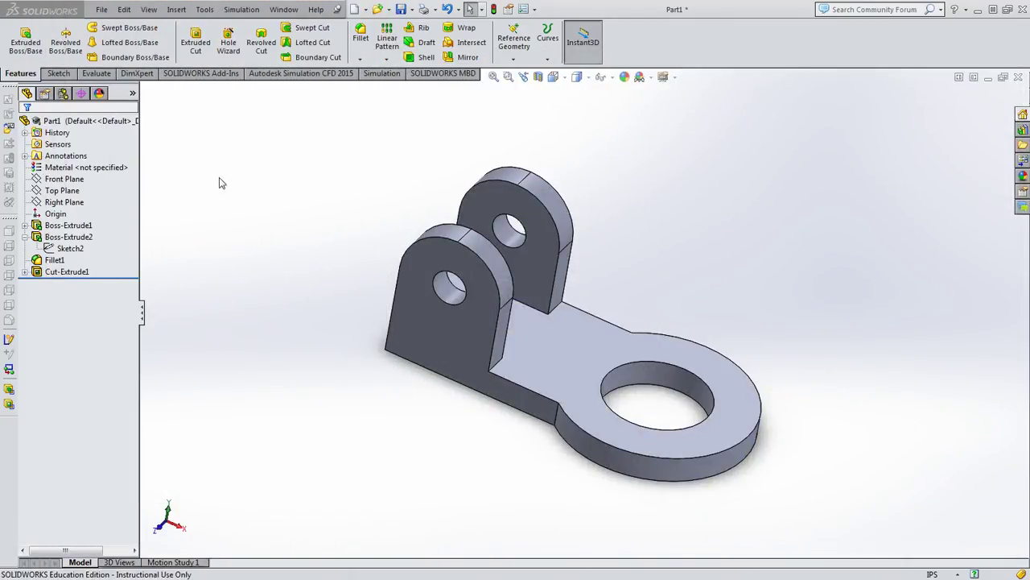
Fillet the two edges where the uprights' front faces meet the base plate with a 0.37 in radius
click(360, 36)
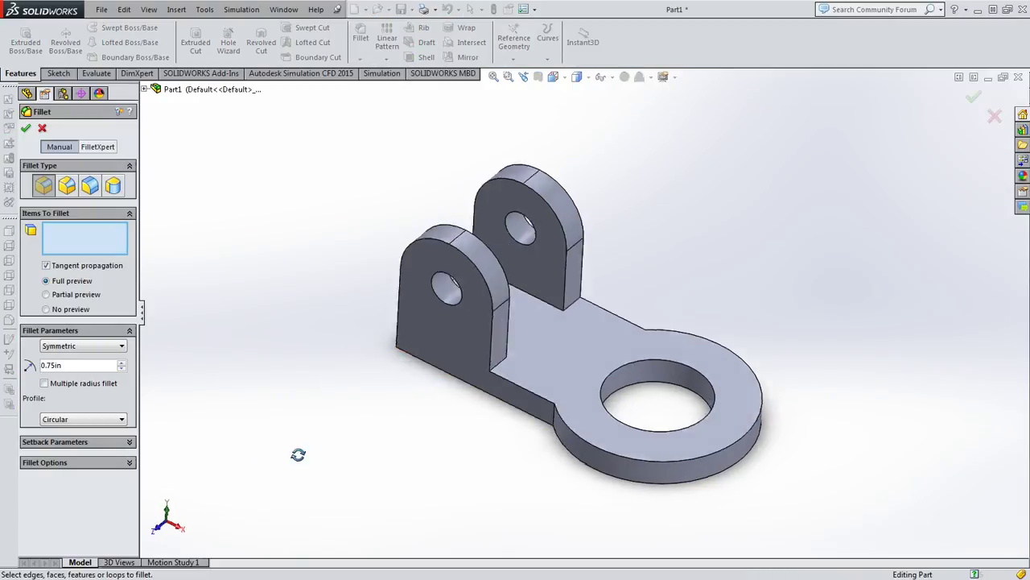
middle_drag(298, 455, 425, 422)
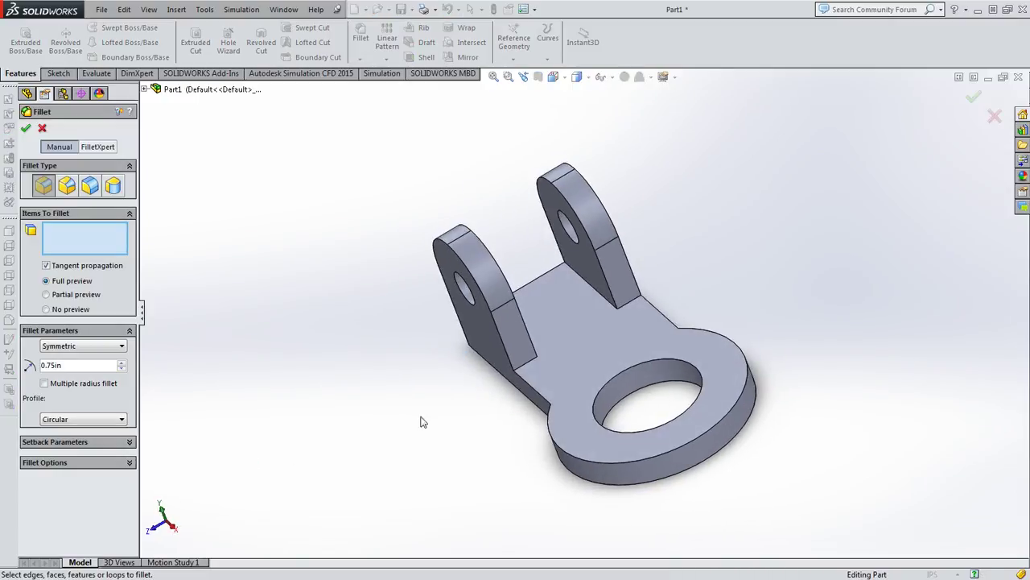
click(527, 369)
click(626, 300)
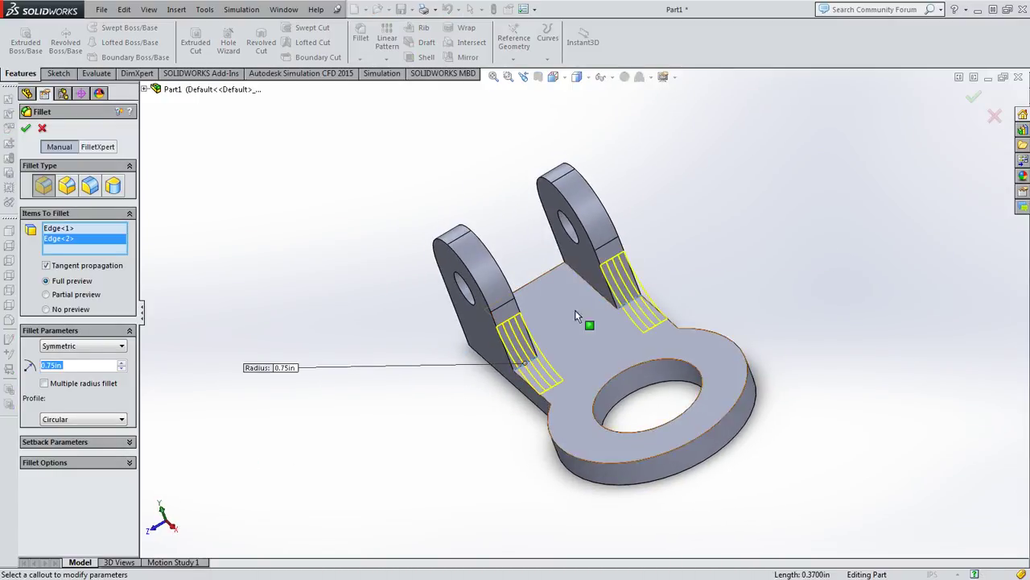
text(.37)
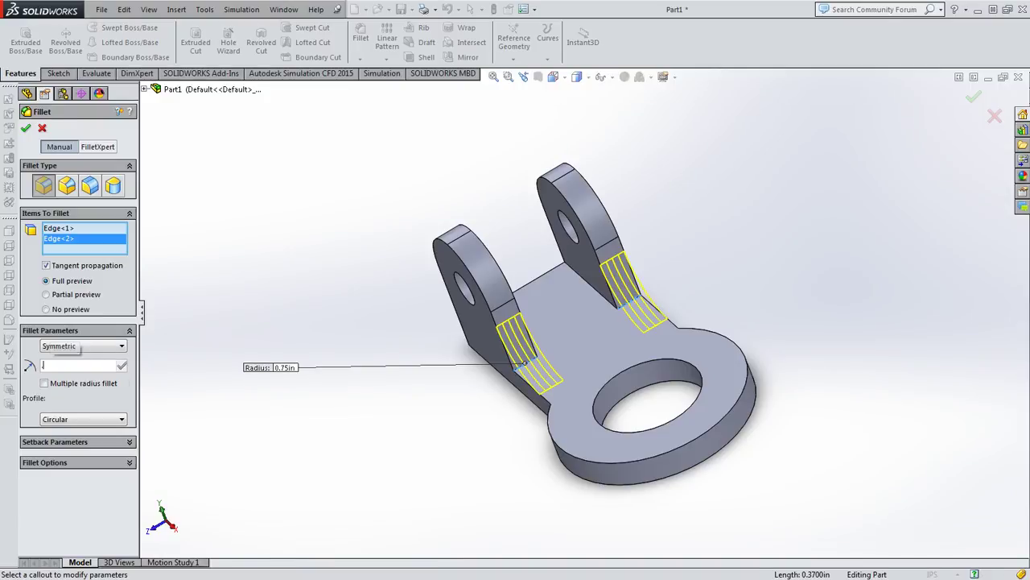
key(Return)
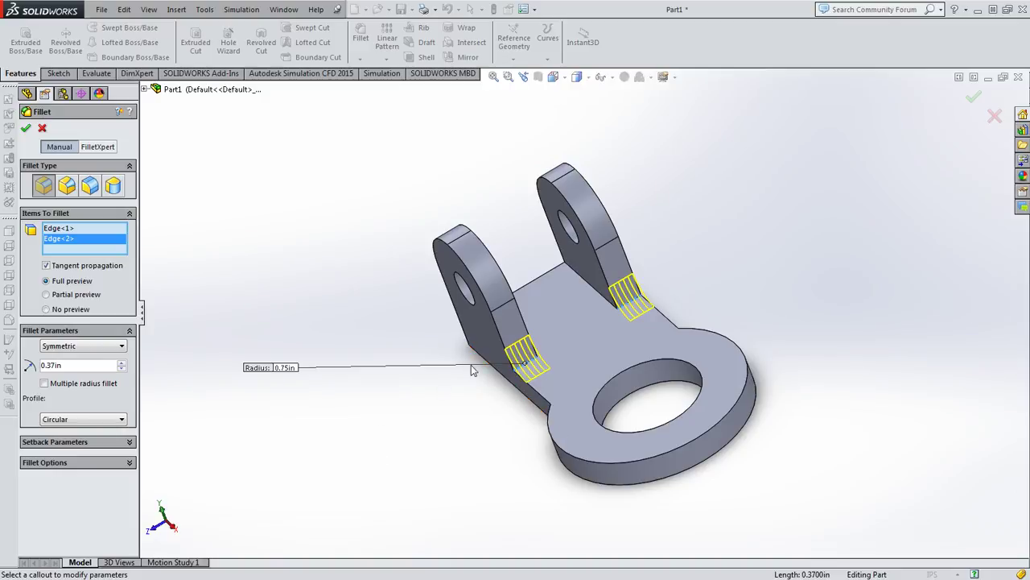
middle_drag(481, 394, 407, 386)
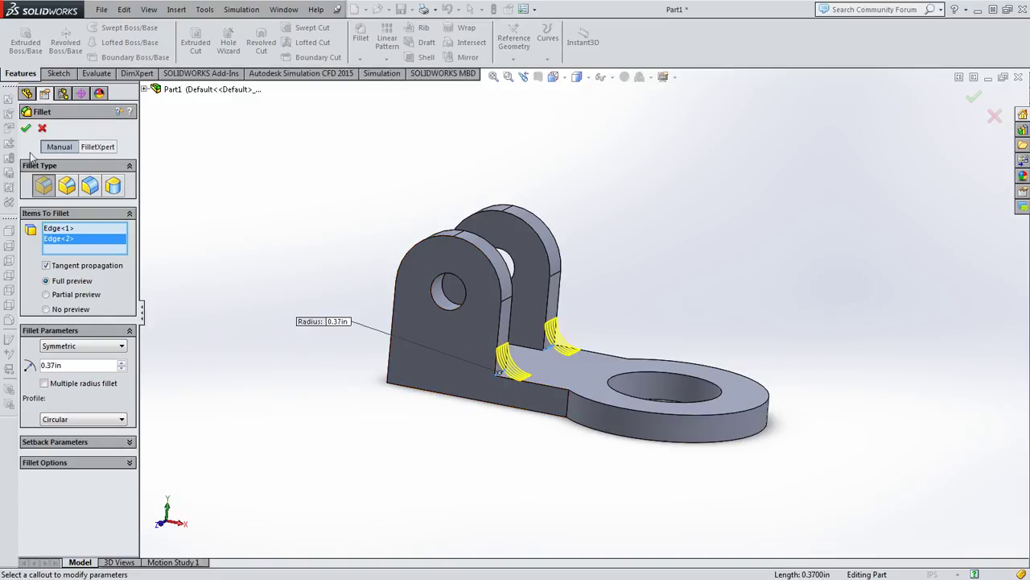
click(26, 128)
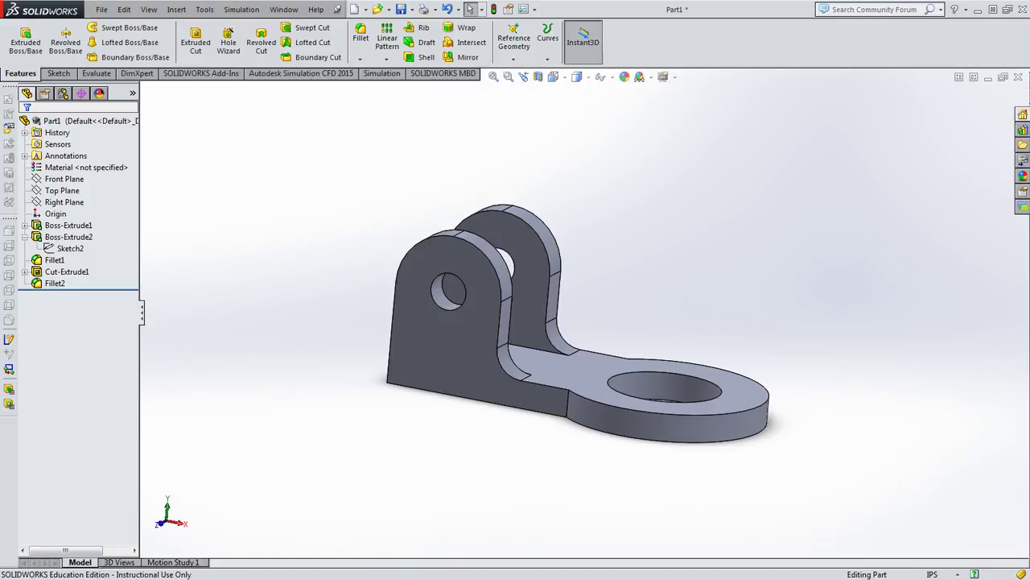
Check the technical drawing, then fillet the two vertical edges where the base plate's straight sides meet its round end with a 0.37 in radius
mouse_move(97, 579)
mouse_down()
mouse_move(138, 401)
mouse_move(555, 2)
mouse_up()
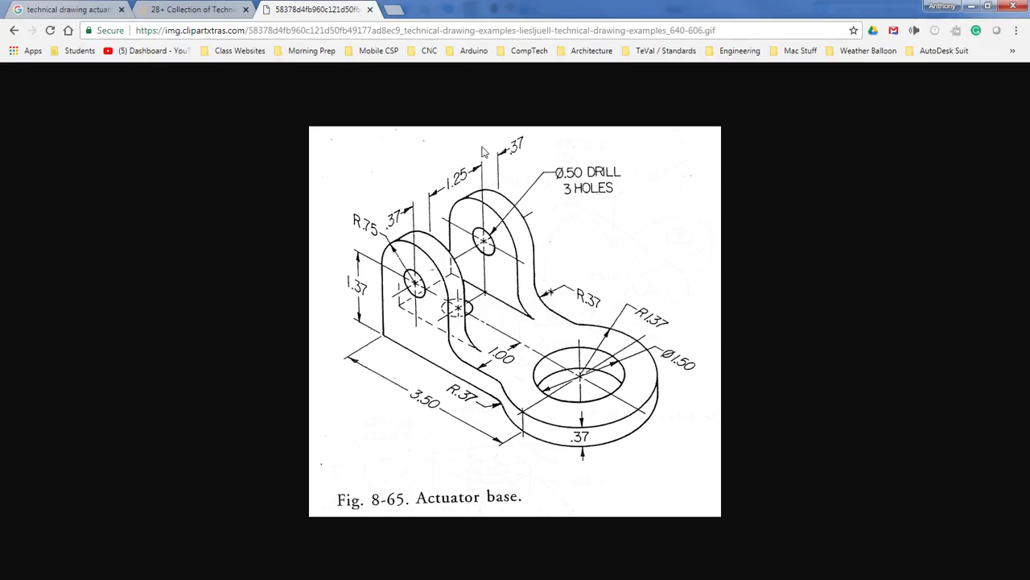
mouse_move(468, 7)
mouse_down()
mouse_move(230, 205)
mouse_move(97, 579)
mouse_up()
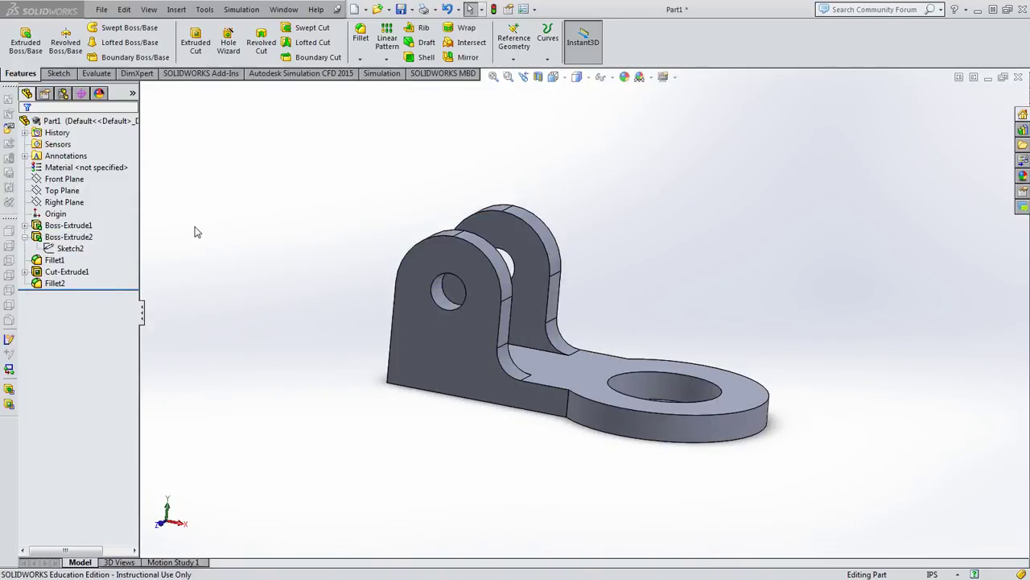
middle_drag(259, 487, 202, 304)
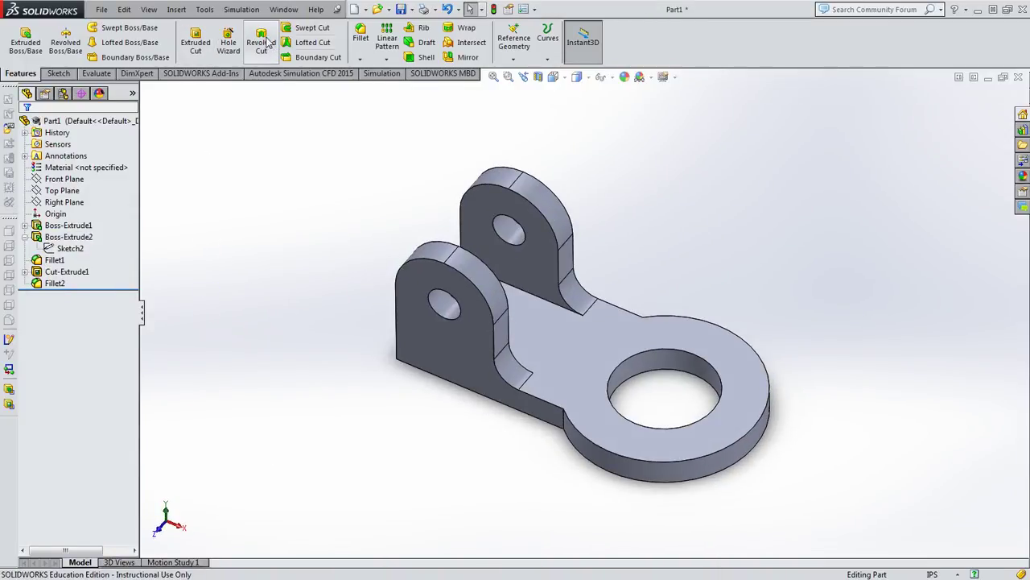
click(361, 36)
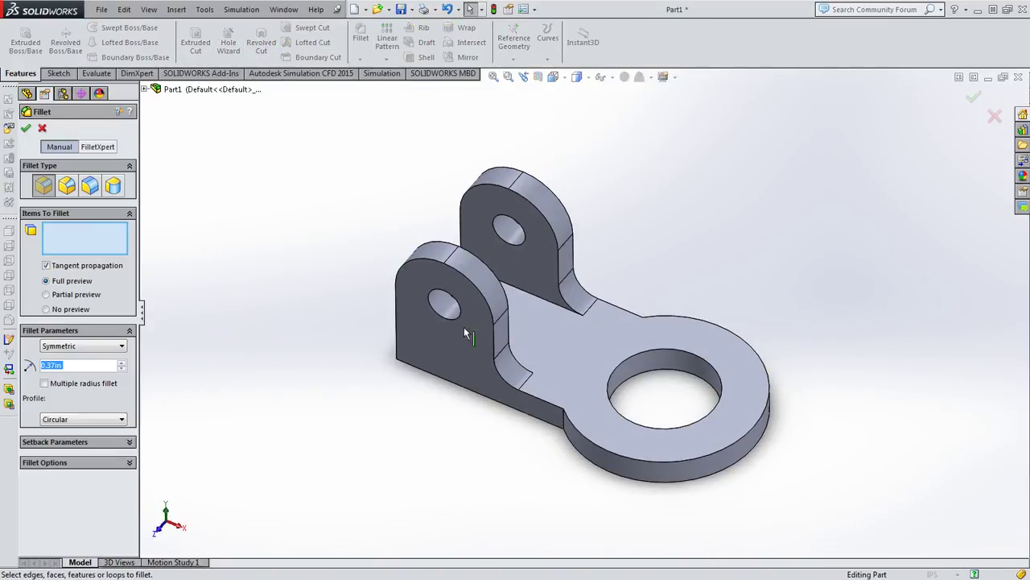
click(563, 420)
middle_drag(406, 396, 309, 488)
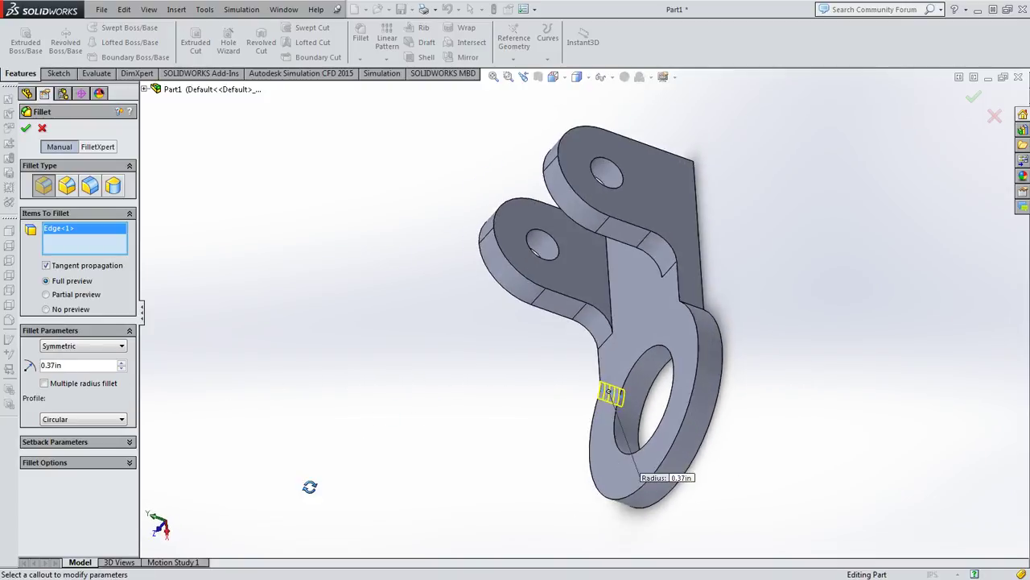
scroll(690, 268, down, 3)
middle_drag(672, 464, 780, 317)
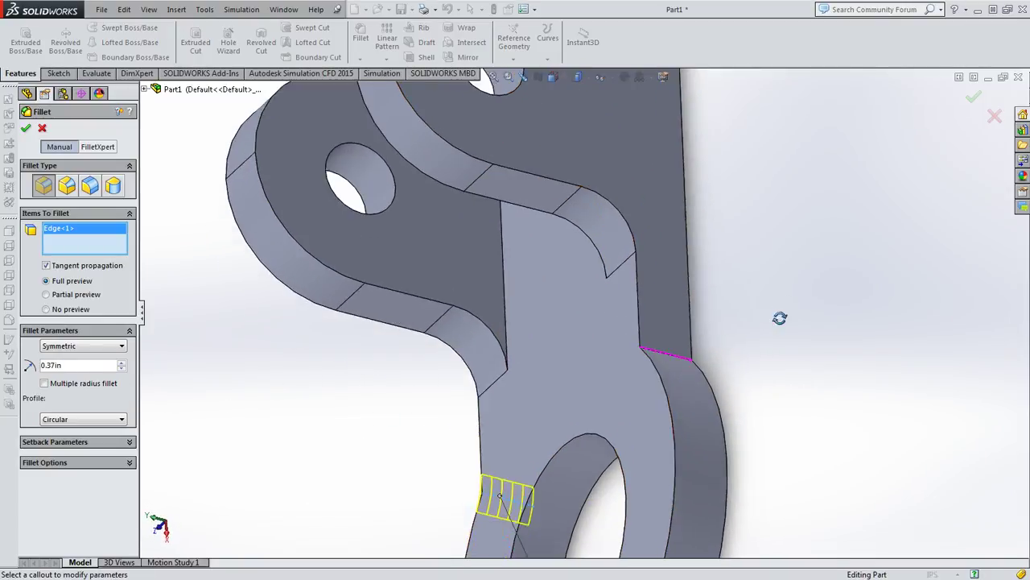
scroll(738, 423, down, 3)
click(685, 363)
middle_drag(449, 366, 655, 384)
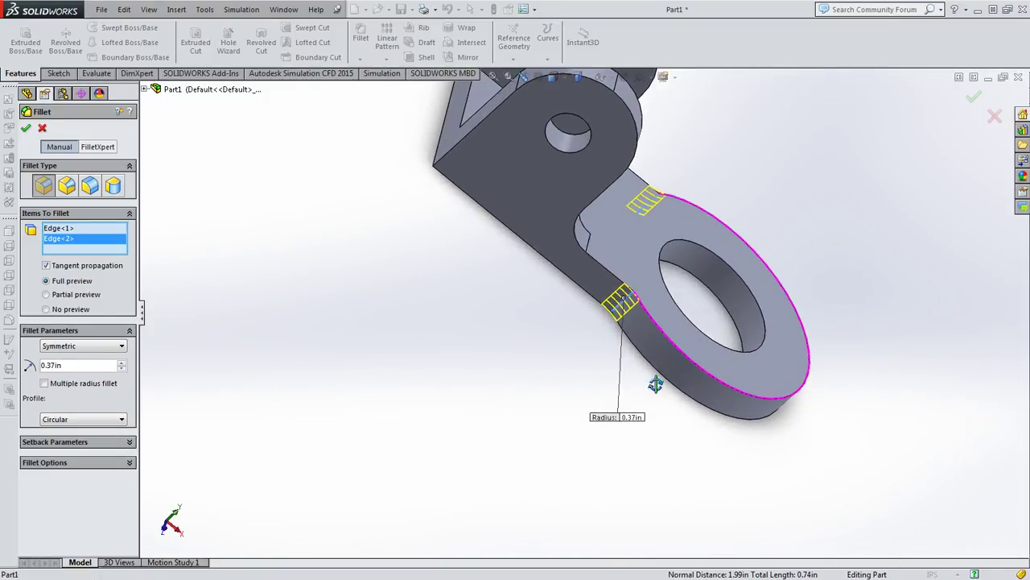
click(974, 96)
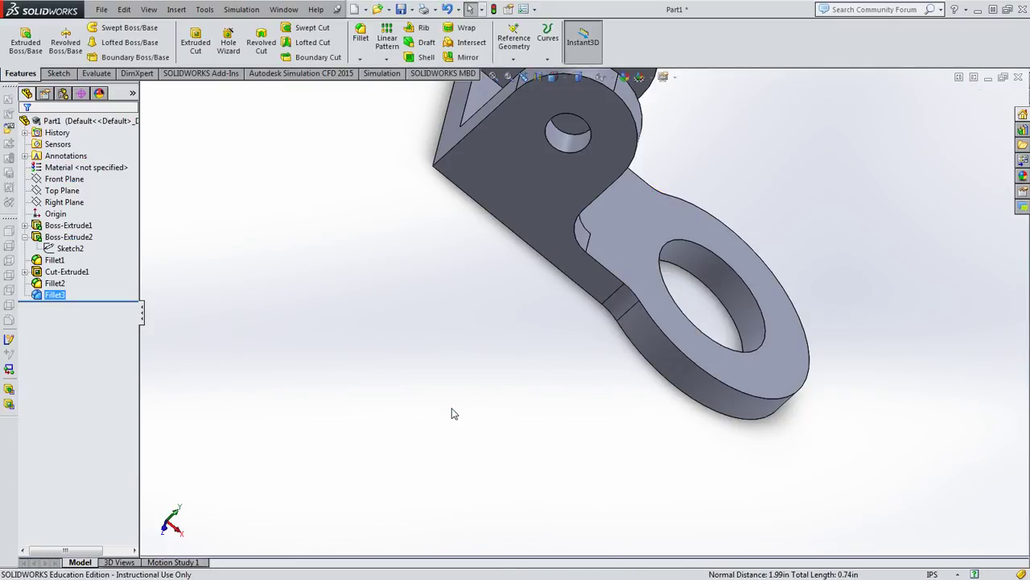
Start an extruded cut sketch on the base plate's upper face and orient the view normal to it
key(f)
key(space)
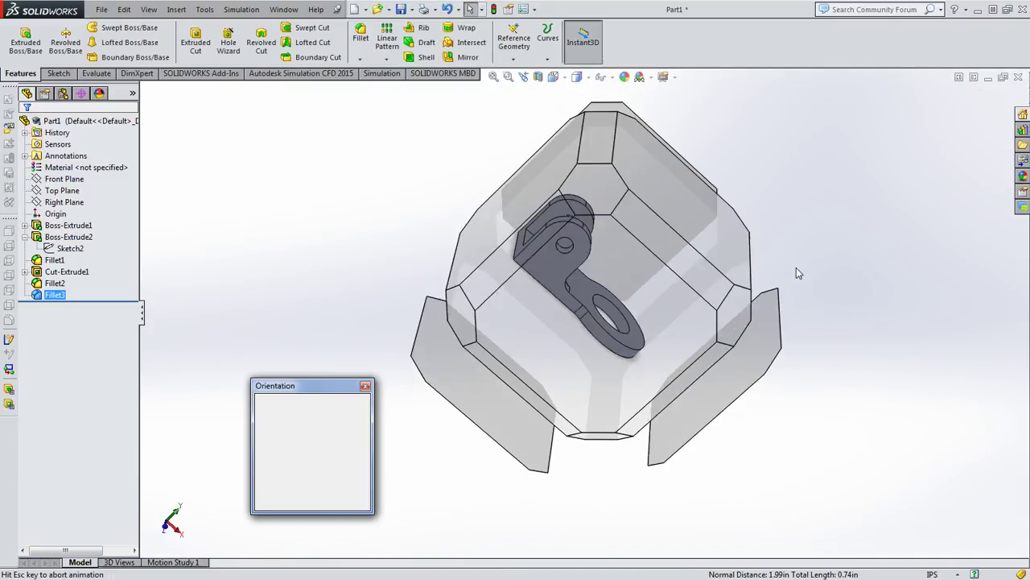
click(351, 422)
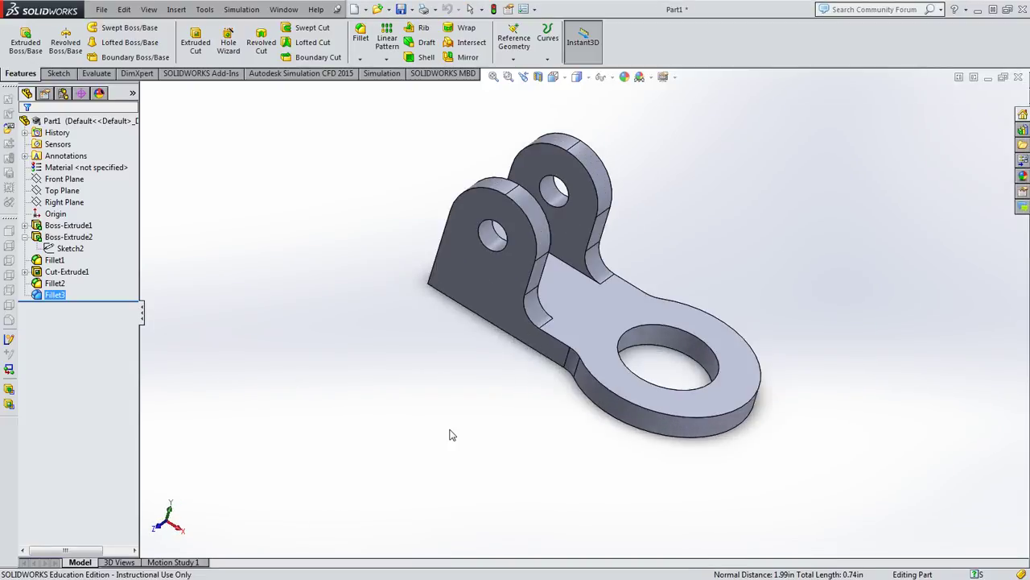
click(505, 301)
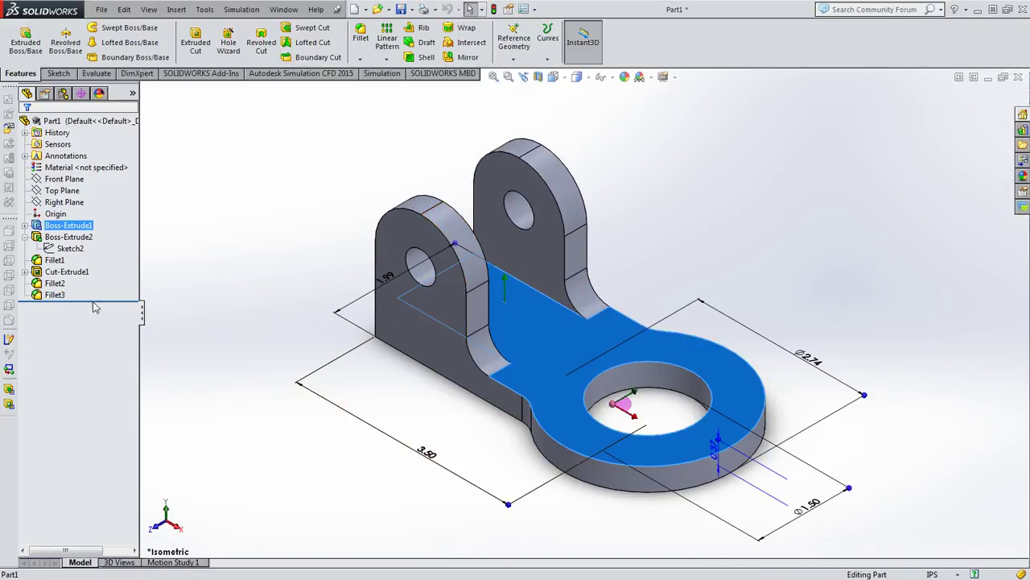
click(229, 154)
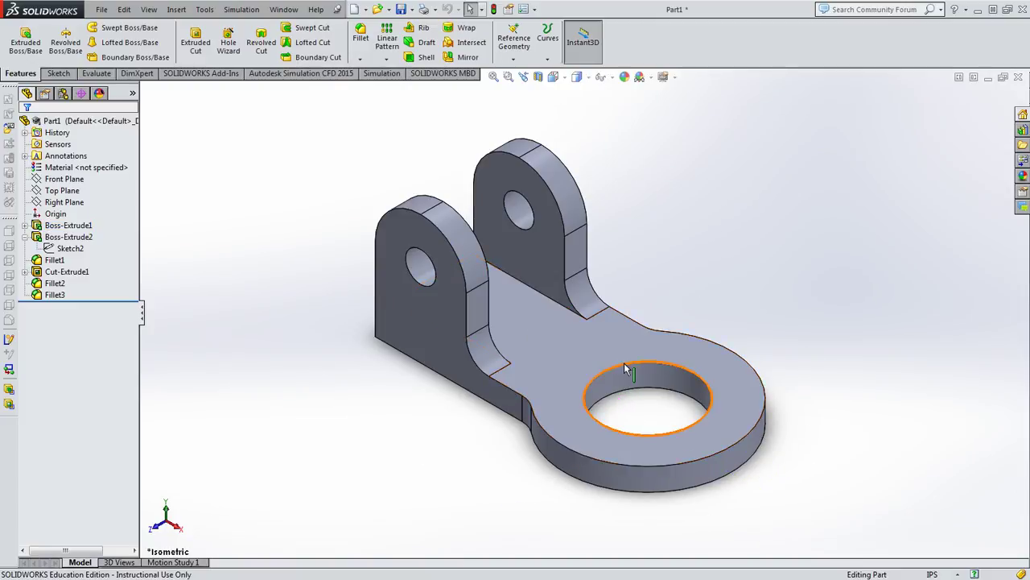
click(563, 342)
click(299, 247)
click(196, 42)
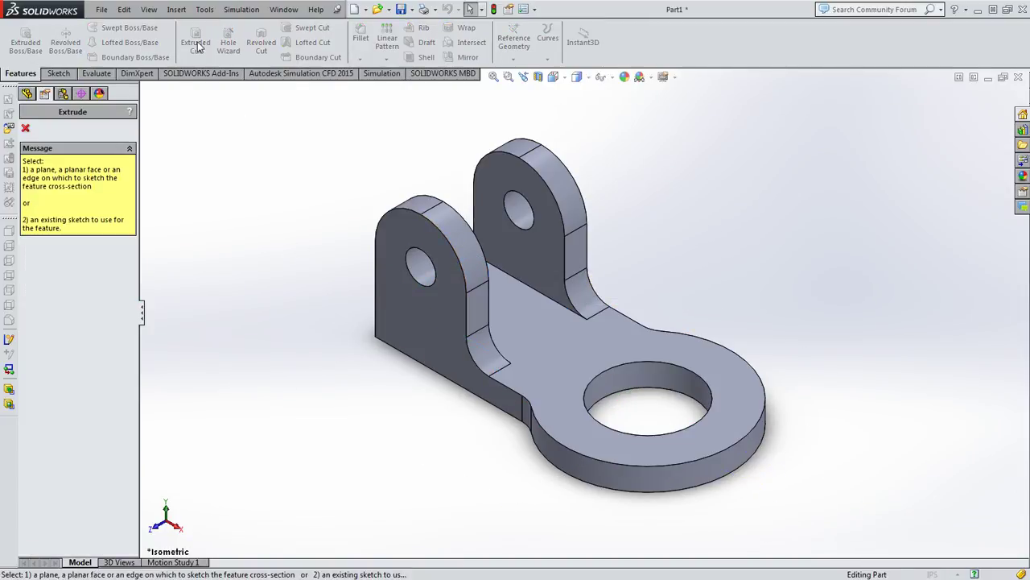
click(521, 323)
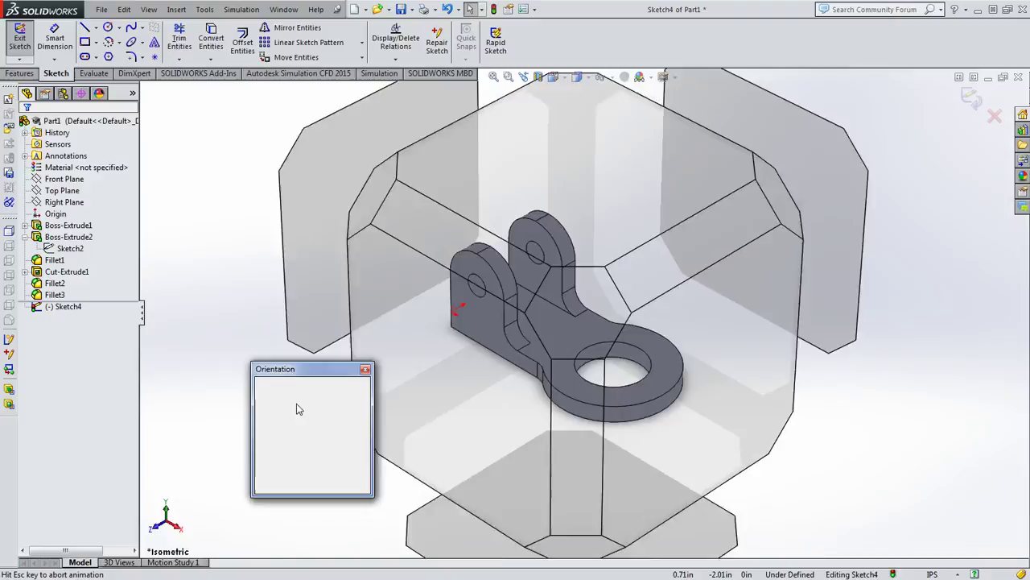
key(space)
click(575, 200)
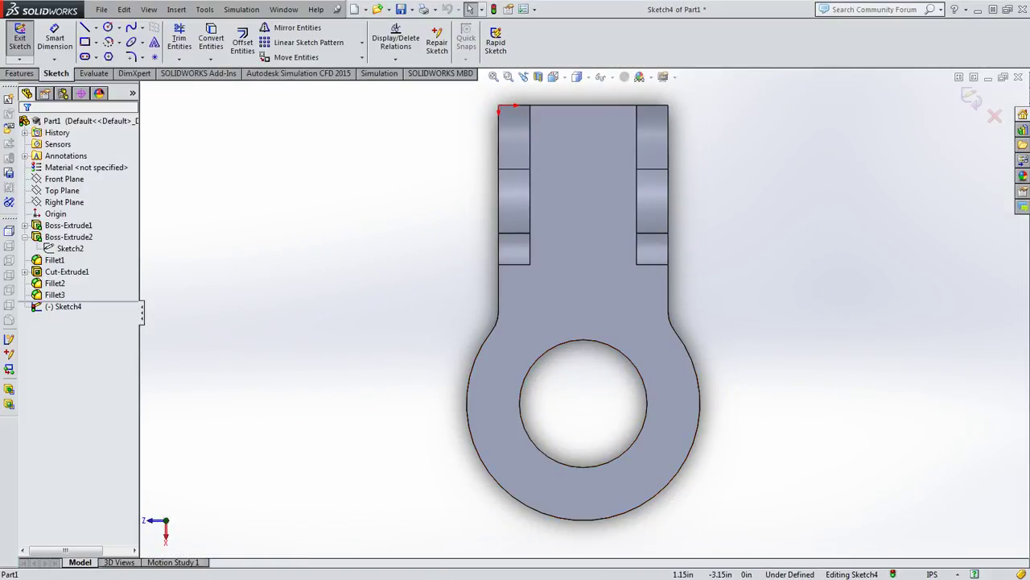
Draw a vertical centerline from the large hole's uppermost edge point to just beyond the base plate's straight end
click(96, 27)
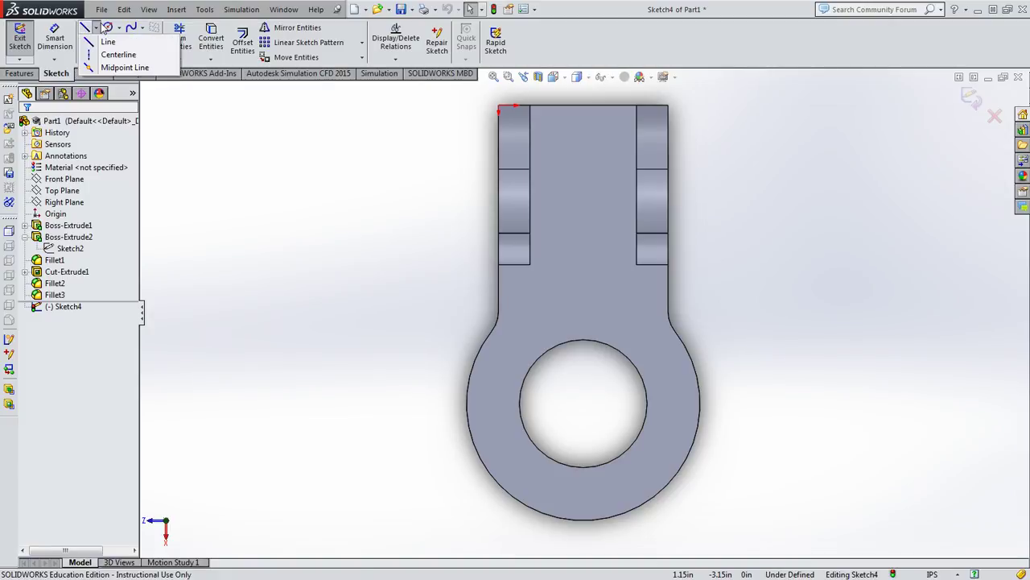
click(97, 56)
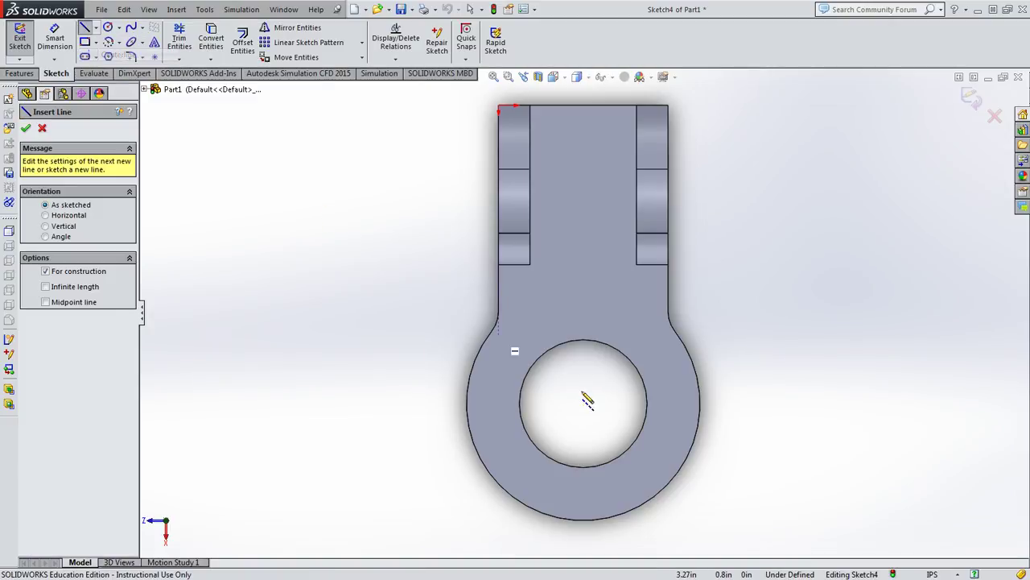
click(585, 341)
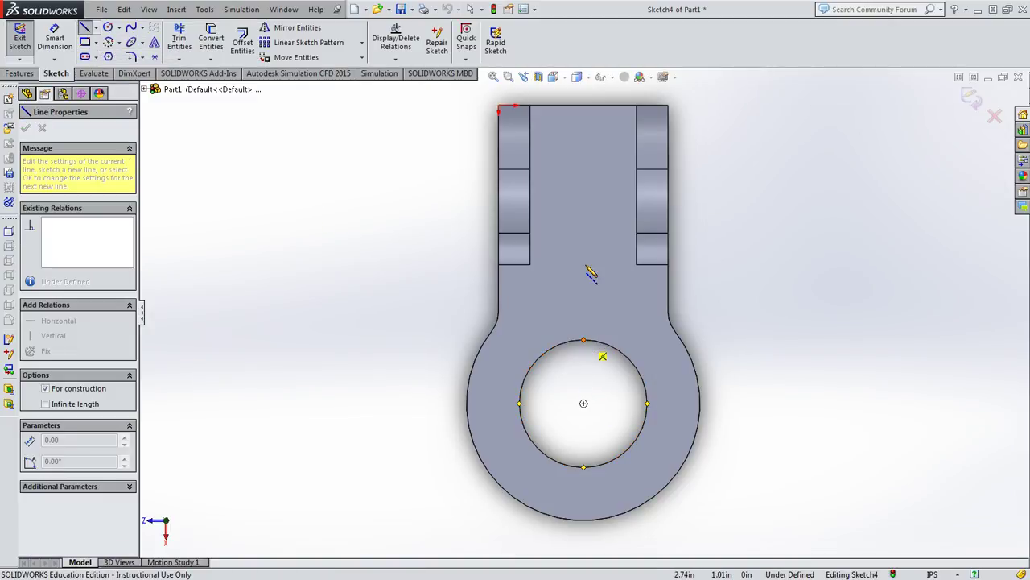
click(586, 86)
key(Escape)
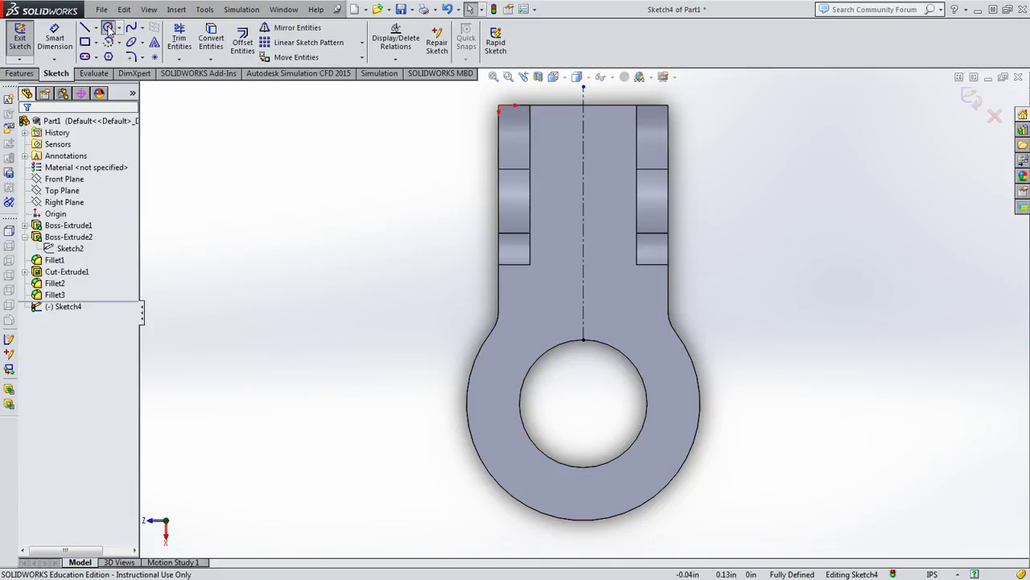
Sketch a circle of about 0.23 in radius centred on the centerline between the two uprights
click(108, 27)
click(585, 145)
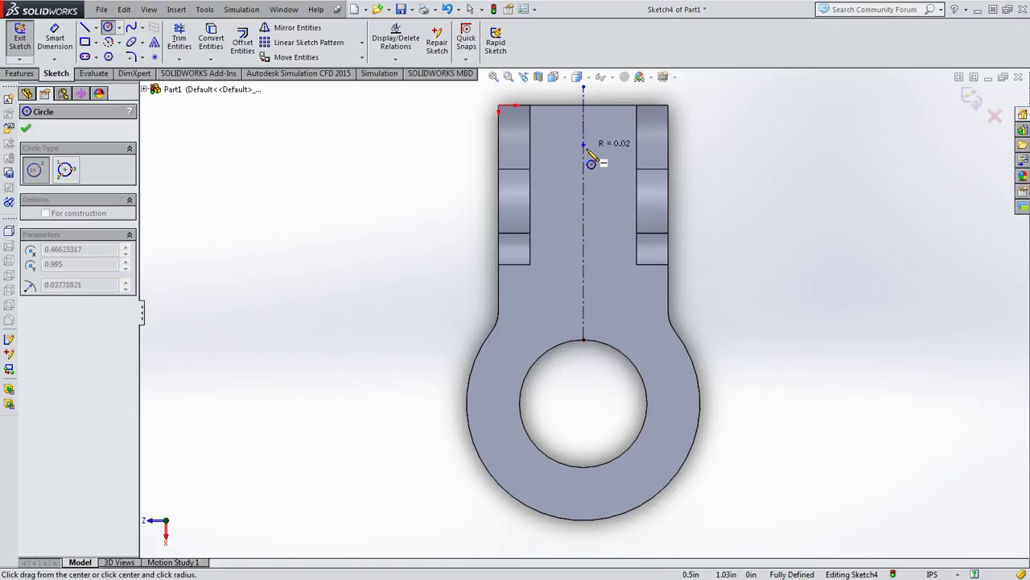
click(597, 158)
Dimension the circle's centre 0.75 in from the base plate's straight end edge
click(63, 39)
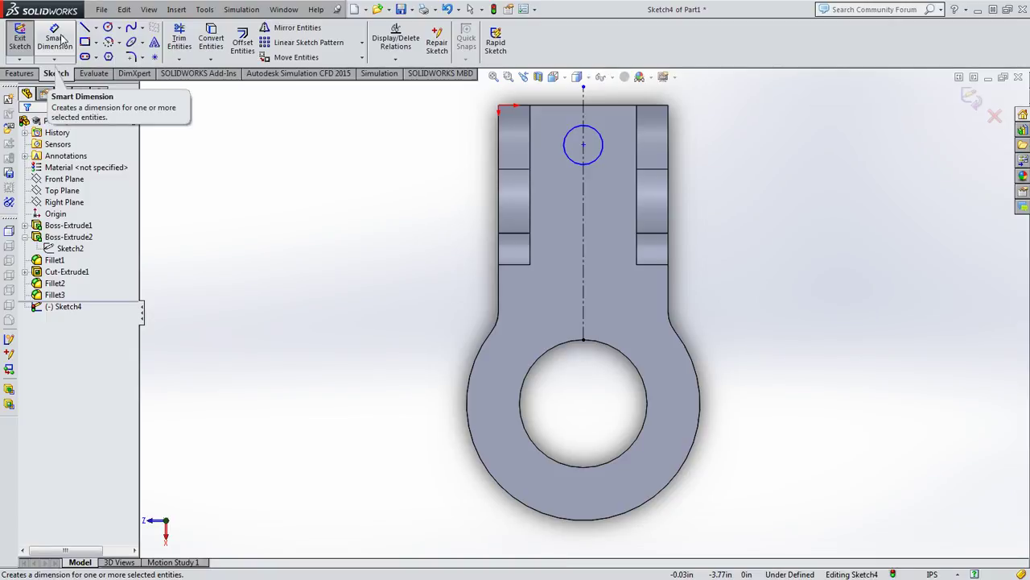
click(61, 40)
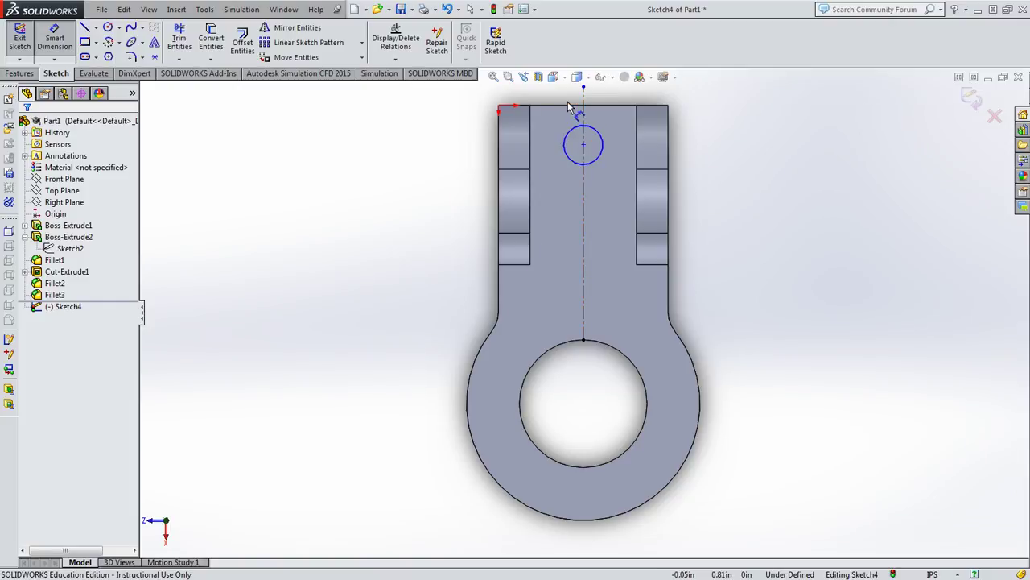
click(582, 128)
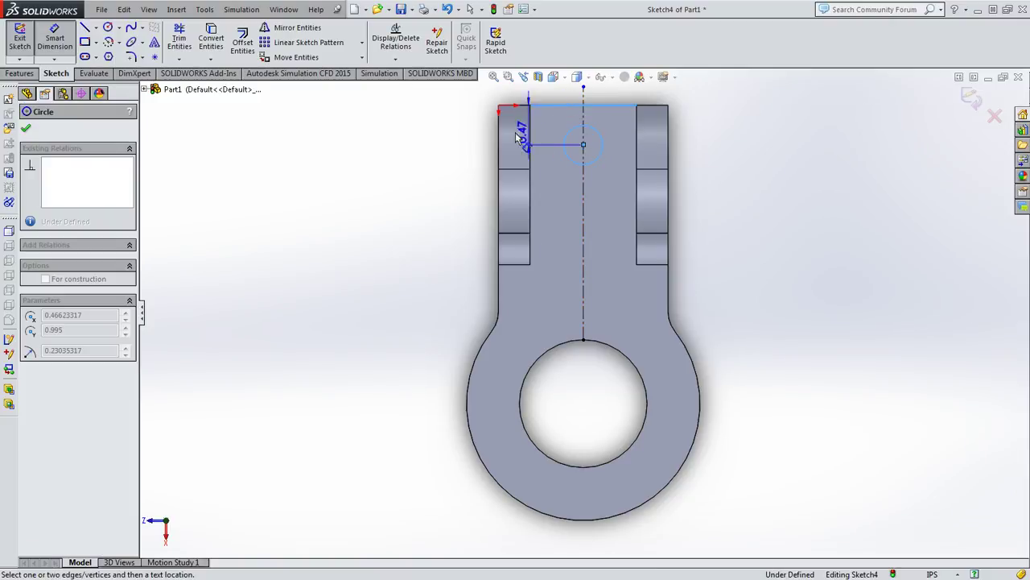
click(437, 128)
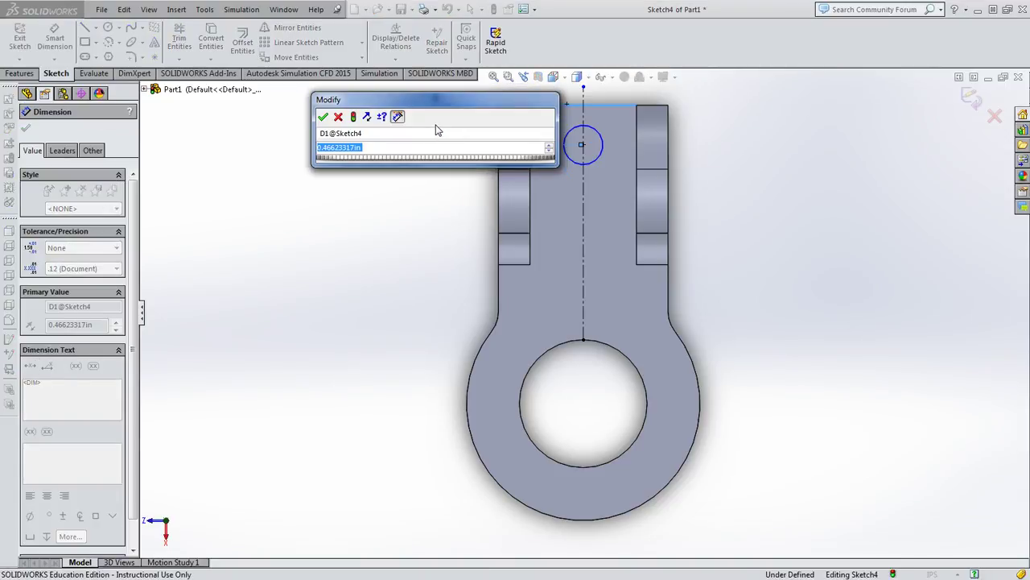
text(.75)
key(Return)
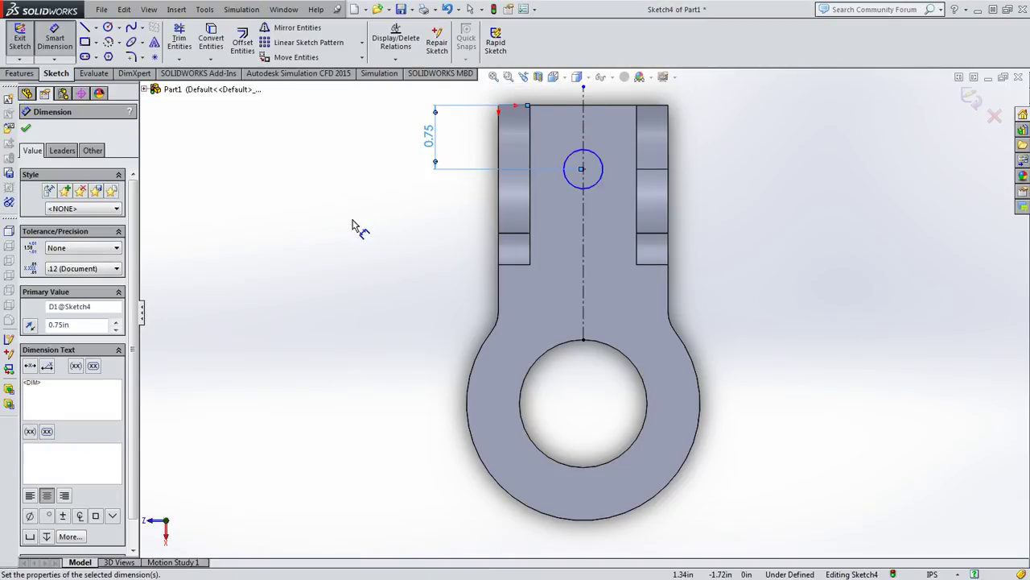
Exit the sketch and cut the circle through the base plate with the Through All end condition
middle_drag(352, 225, 379, 306)
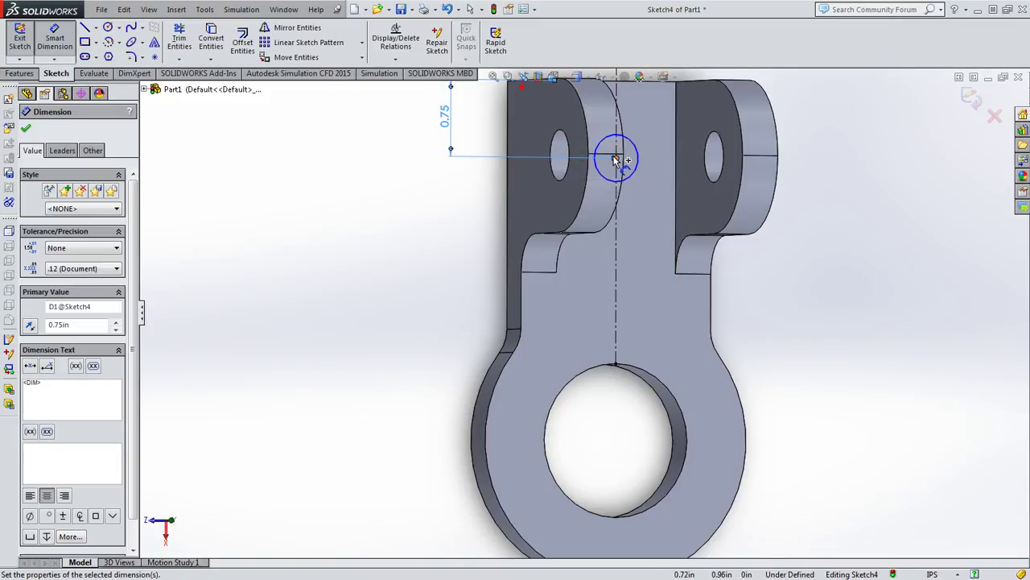
click(976, 98)
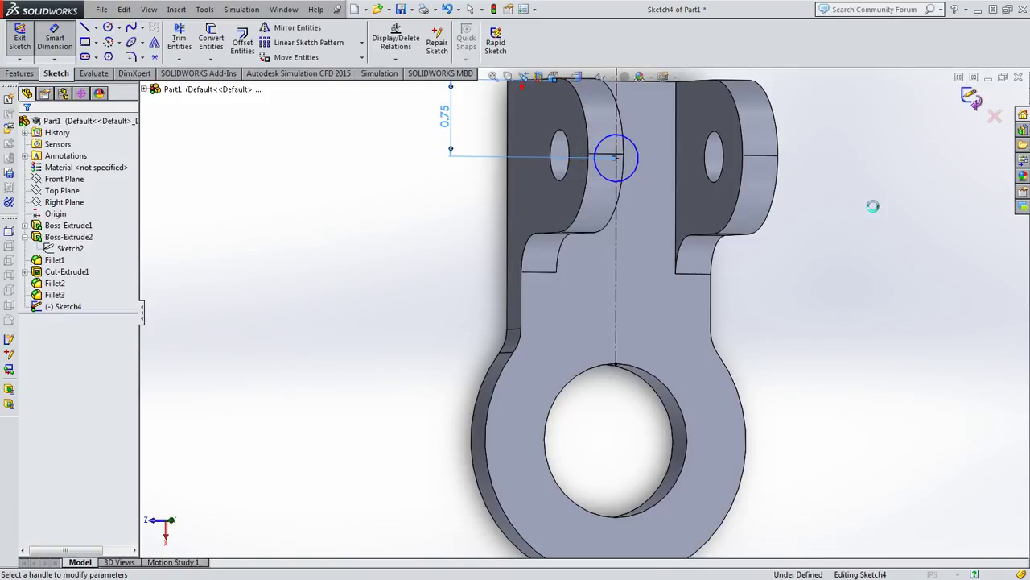
click(62, 204)
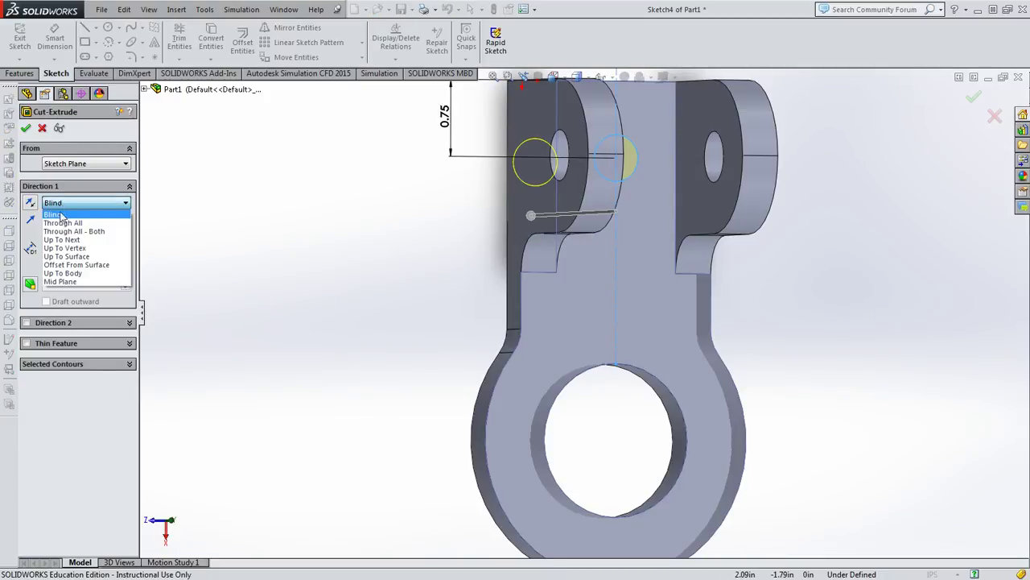
click(61, 223)
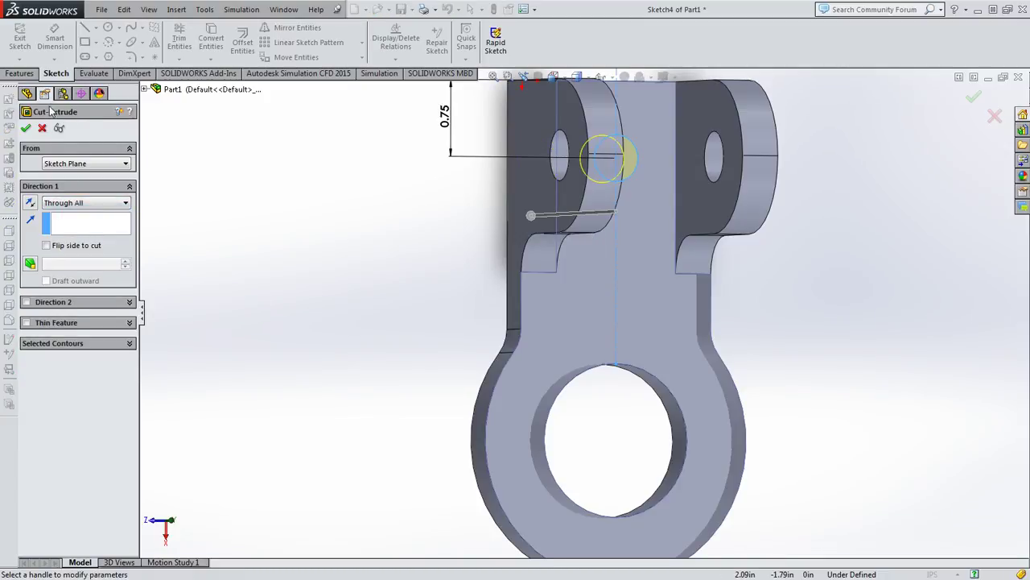
click(26, 130)
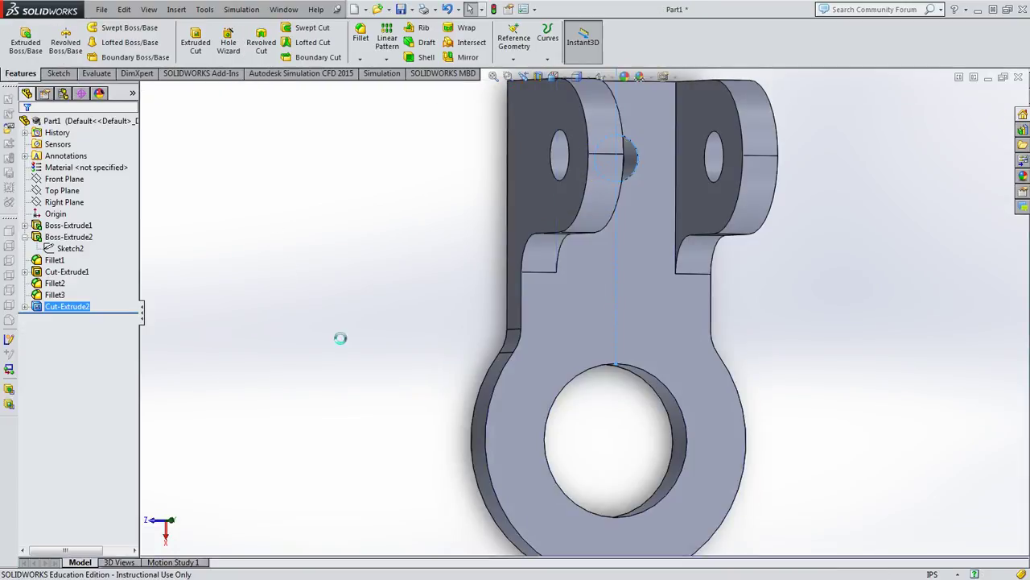
middle_drag(340, 338, 369, 447)
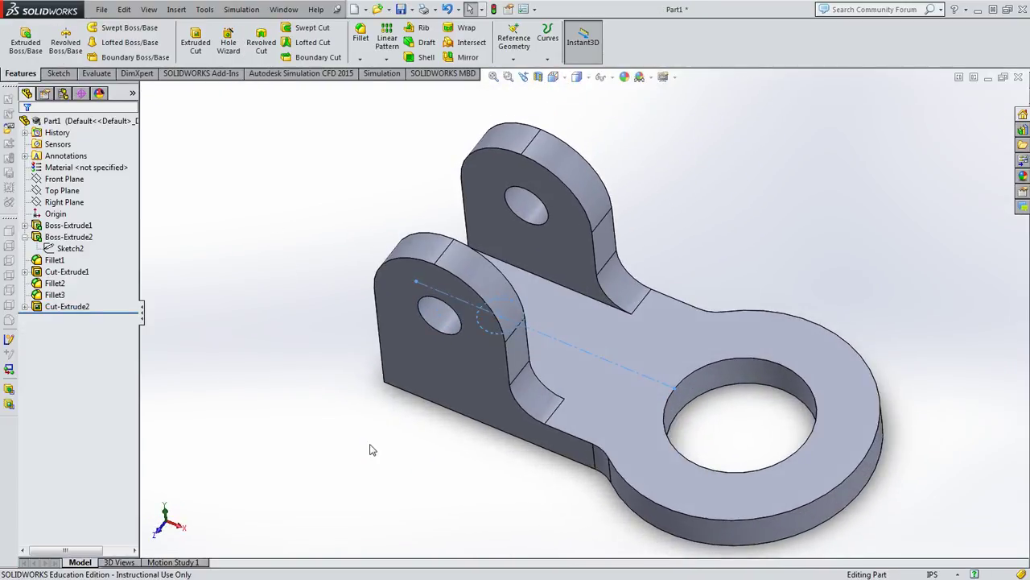
key(f)
scroll(749, 292, down, 3)
middle_drag(749, 292, 701, 402)
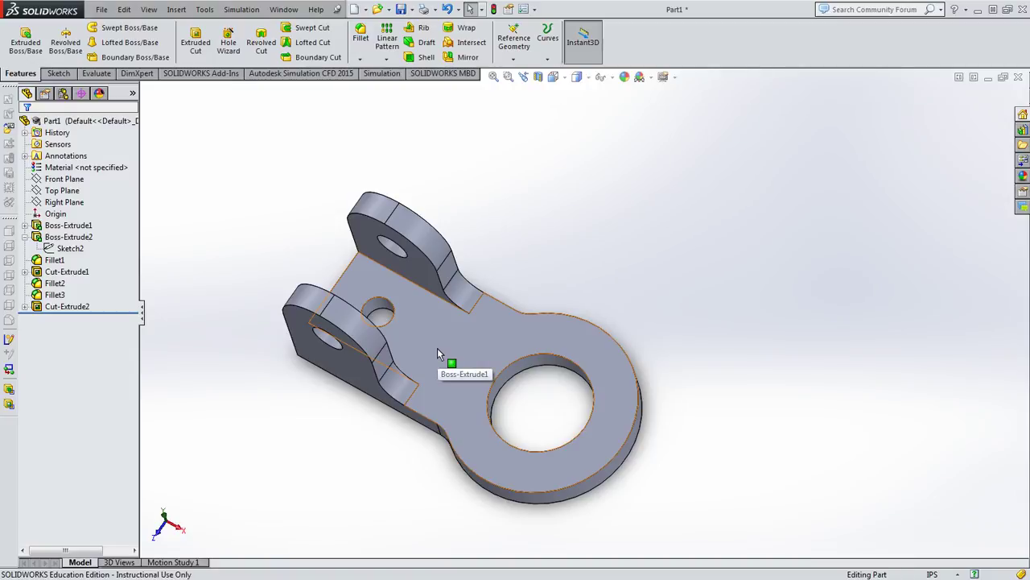
Save the part to the Desktop under the file name actuator_base
mouse_move(523, 2)
mouse_down()
mouse_move(592, 5)
mouse_move(543, 107)
mouse_move(0, 4)
mouse_up()
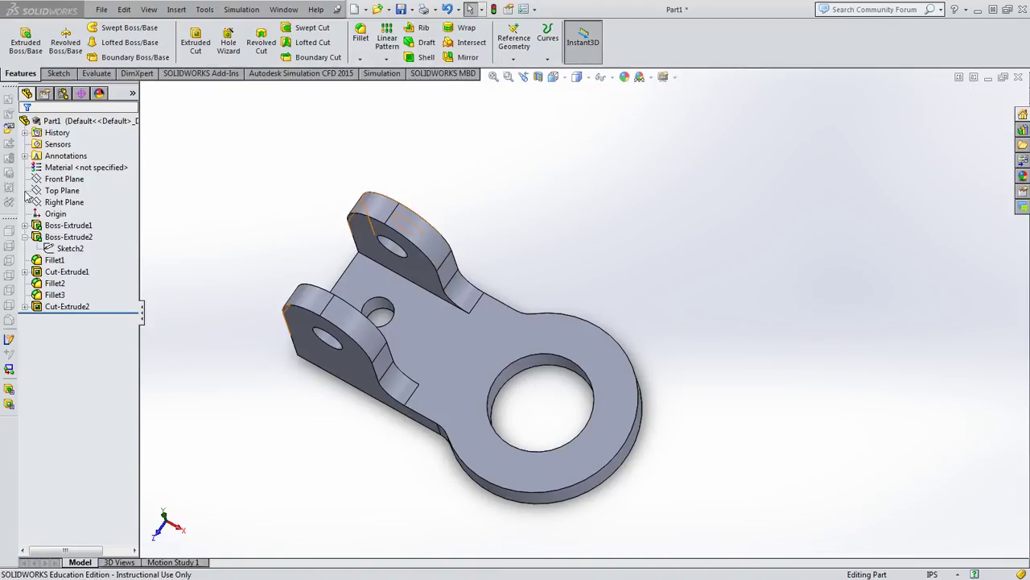
click(101, 9)
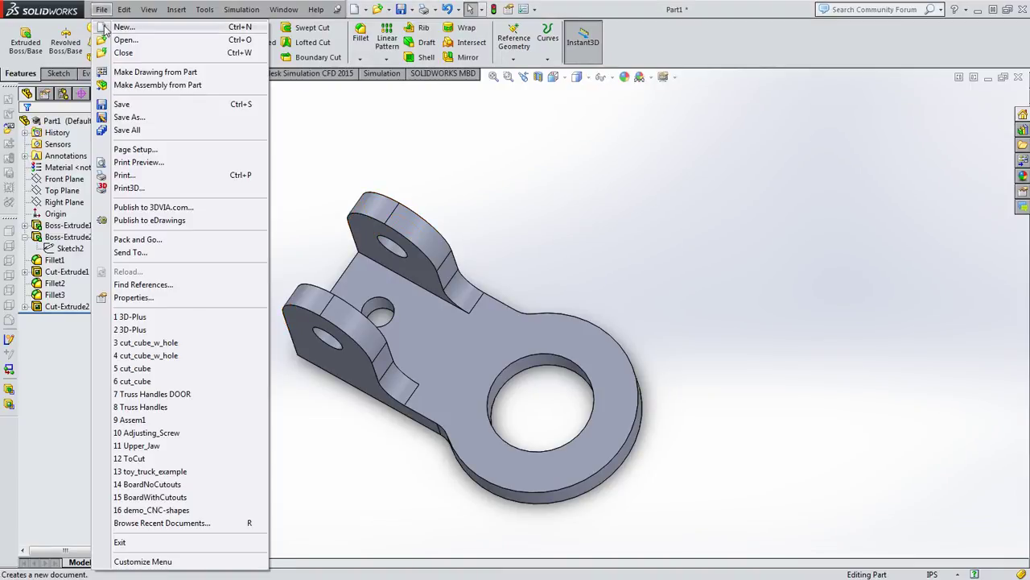
click(149, 115)
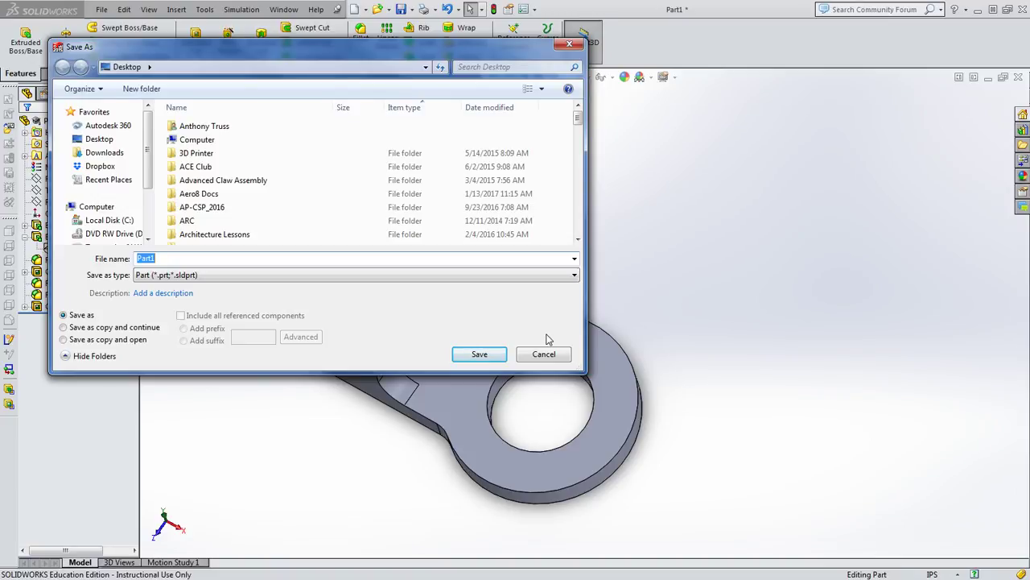
text(ac)
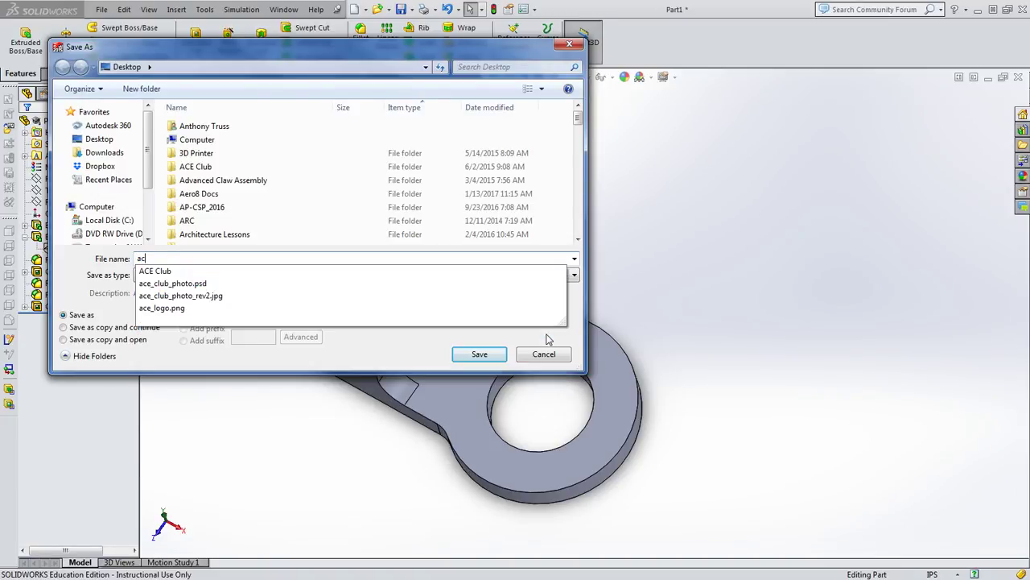
text(tuator_base)
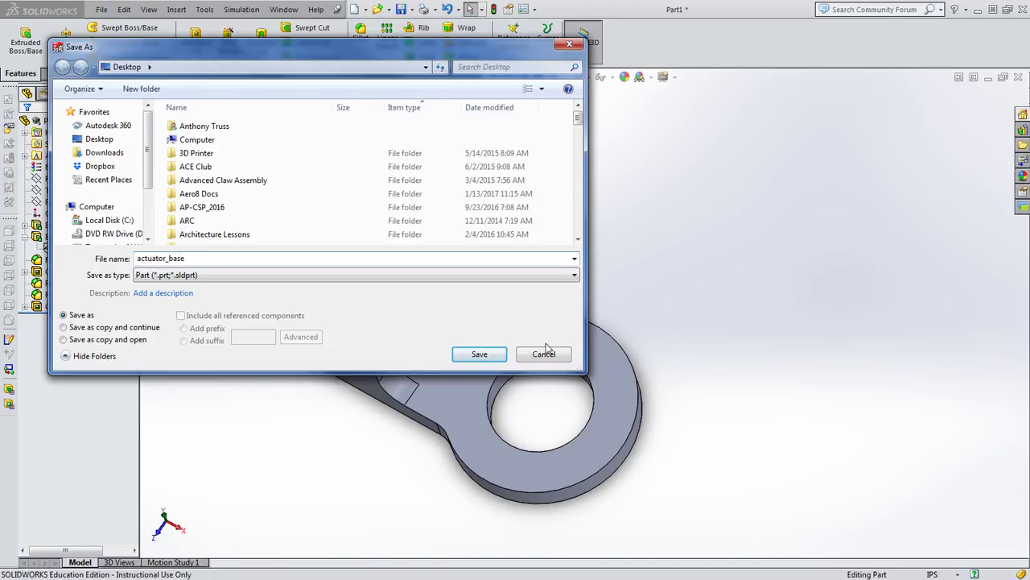
click(481, 354)
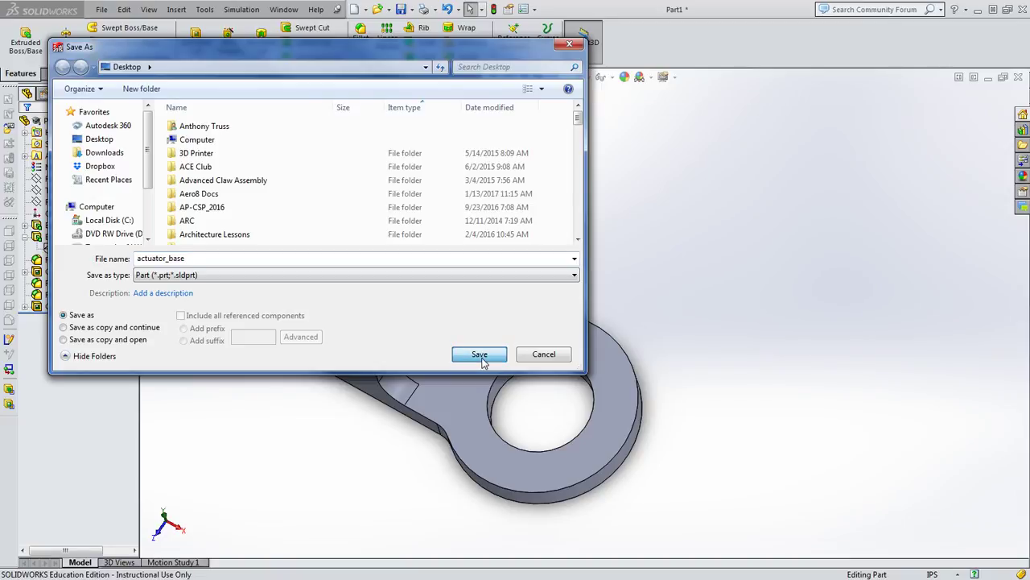